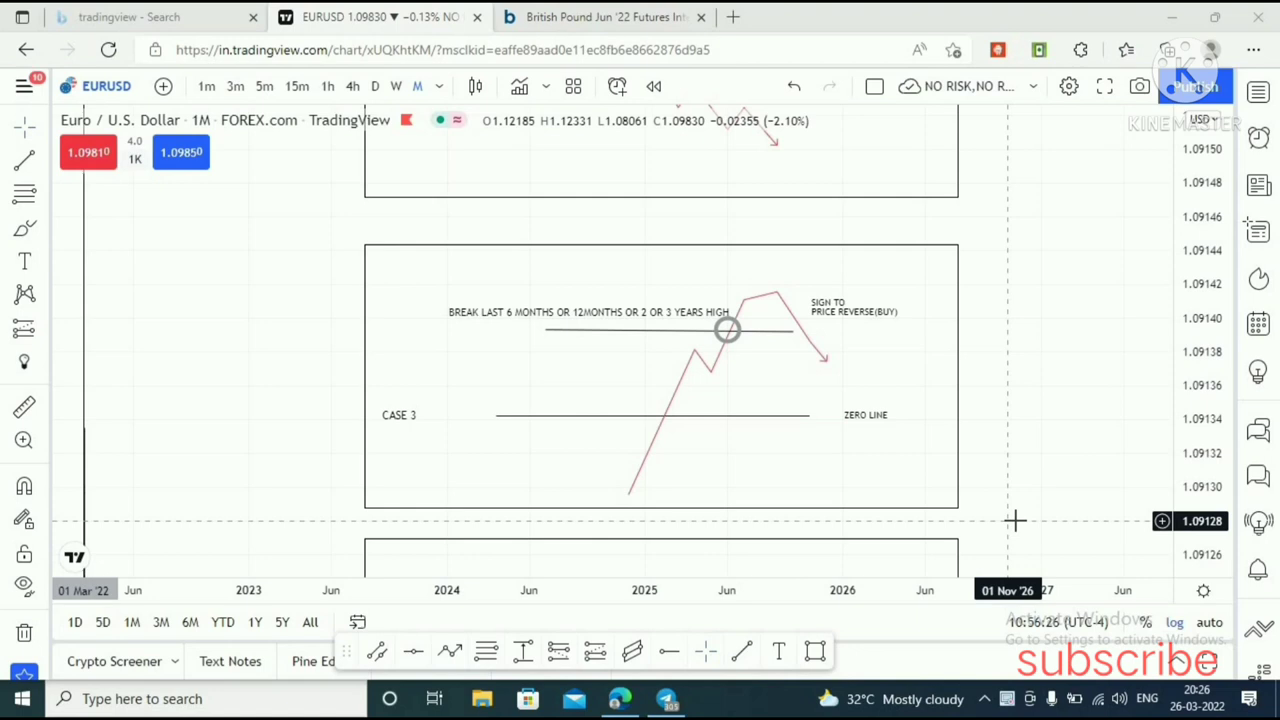
# - Look over the COT - Commitment of Trader 4 Cases diagrams, from the title and Case 1 down to Case 3
pyautogui.click(619, 20)
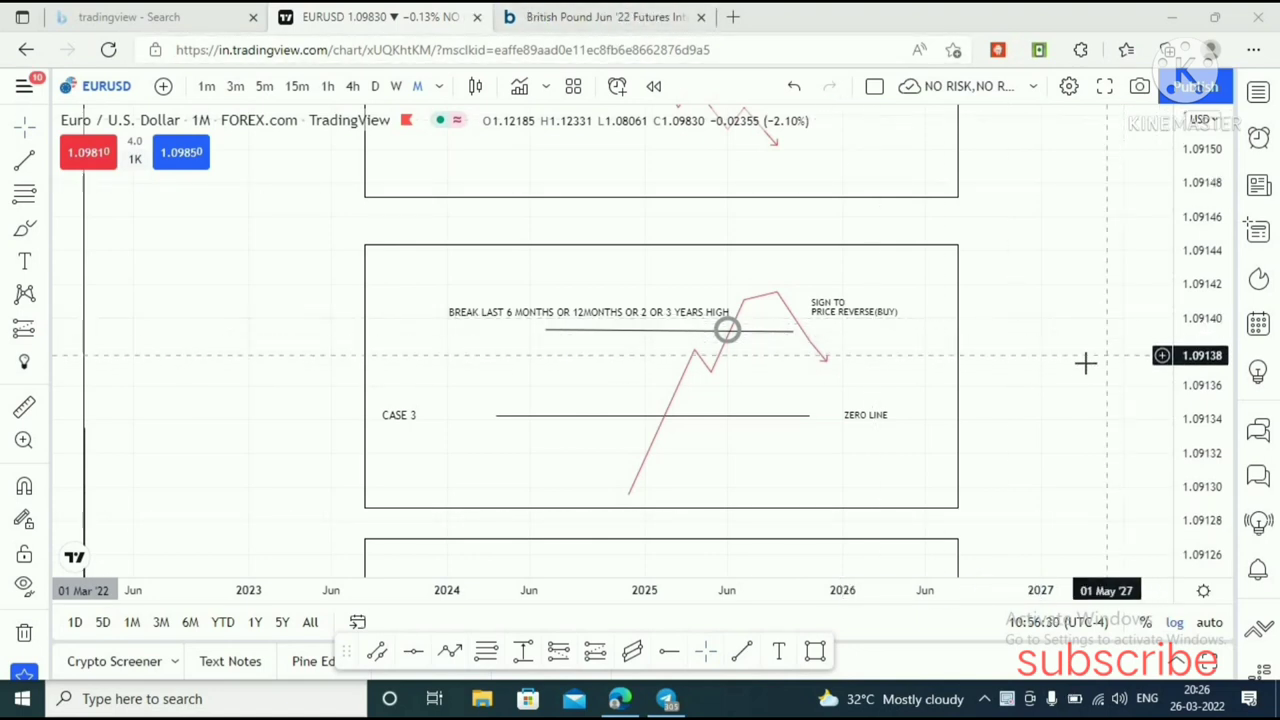
pyautogui.moveTo(1051, 243); pyautogui.dragTo(1070, 560)
pyautogui.moveTo(1226, 298); pyautogui.dragTo(1217, 383)
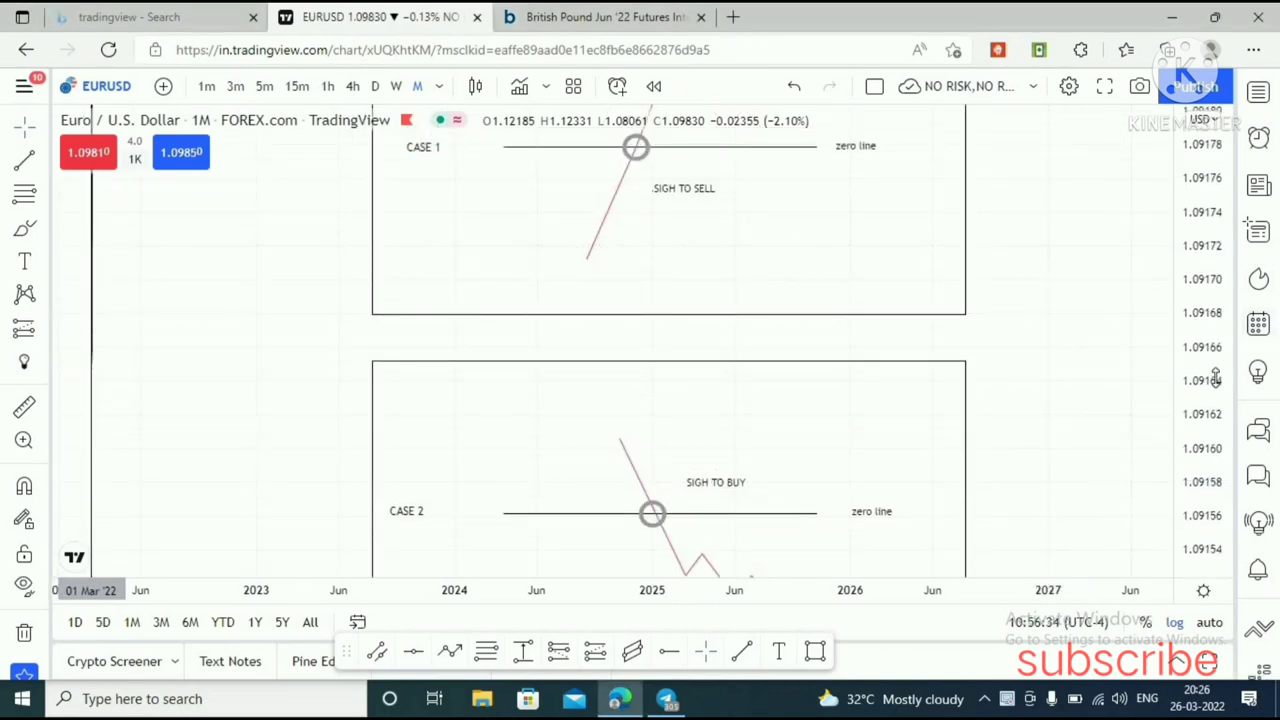
pyautogui.moveTo(1097, 248); pyautogui.dragTo(1083, 398)
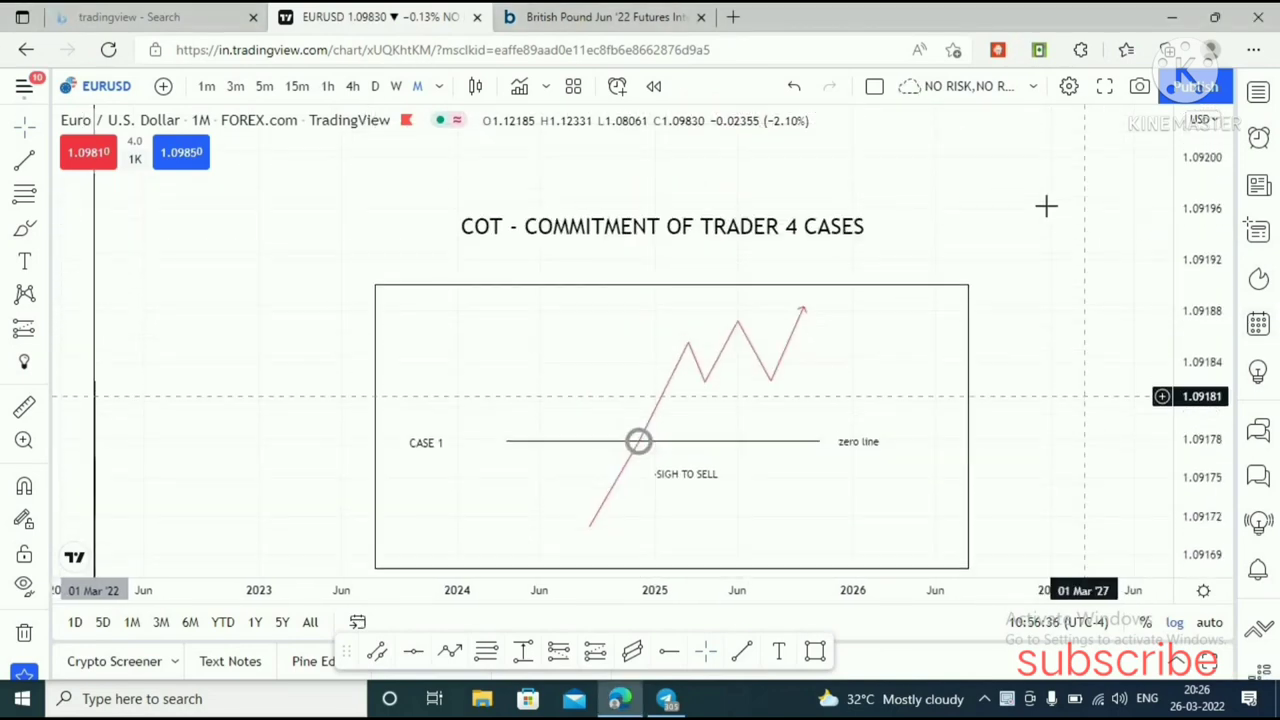
pyautogui.moveTo(1046, 206); pyautogui.dragTo(1083, 204)
pyautogui.moveTo(1081, 403); pyautogui.dragTo(1087, 290)
pyautogui.moveTo(1074, 460); pyautogui.dragTo(1073, 340)
pyautogui.scroll(-8, 1065, 490)
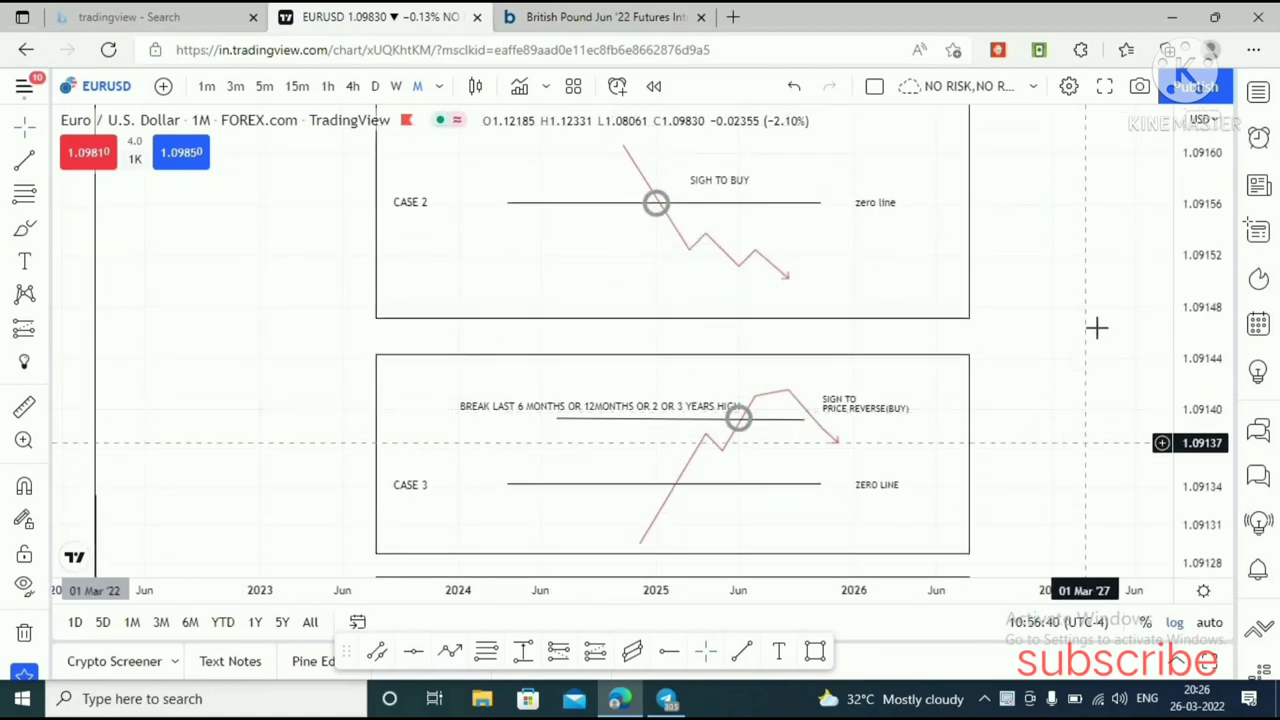
# - Examine the Case 3 diagram and the start of the Case 4 diagram below it
pyautogui.moveTo(1207, 467); pyautogui.dragTo(1191, 336)
pyautogui.moveTo(1109, 364); pyautogui.dragTo(1120, 391)
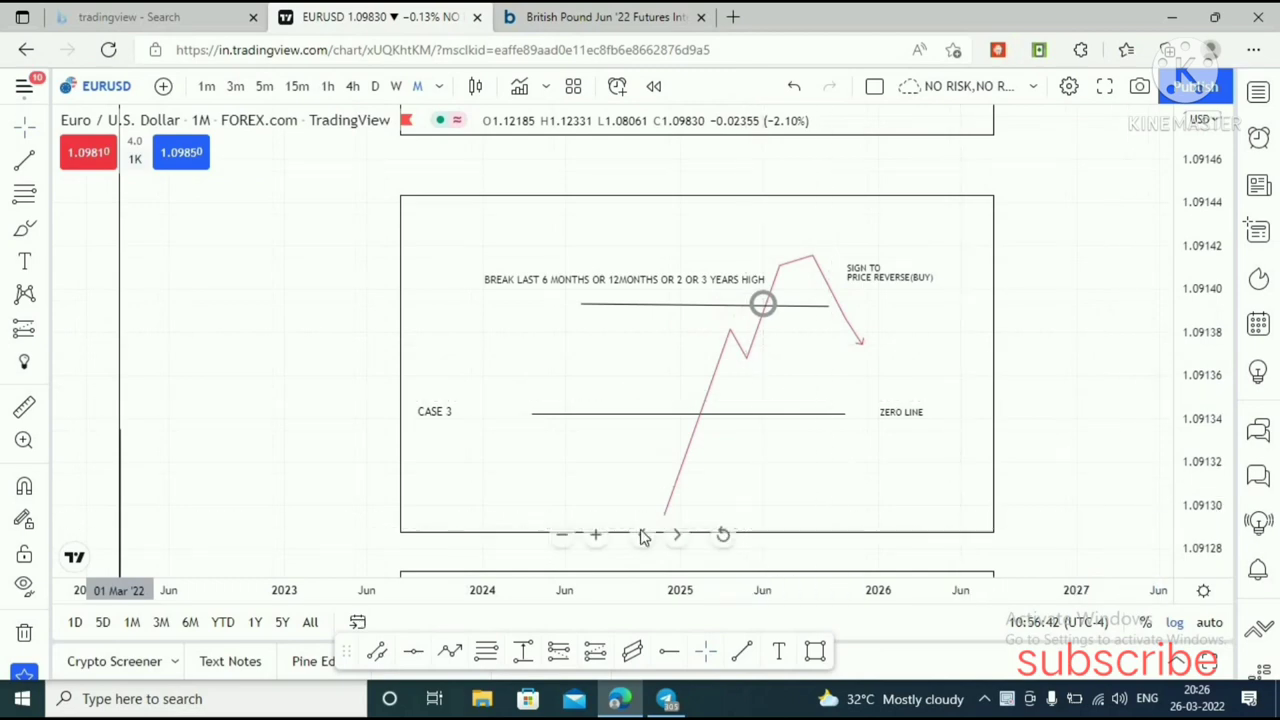
pyautogui.click(595, 534)
pyautogui.click(564, 534)
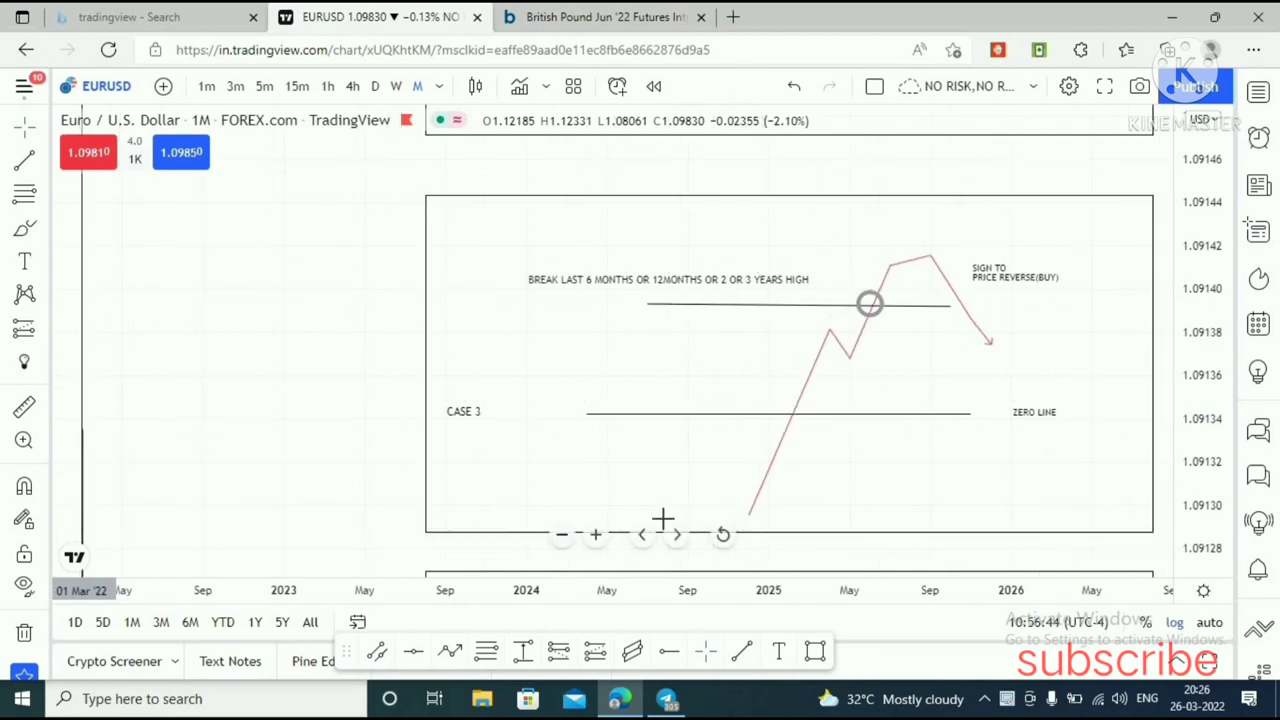
pyautogui.moveTo(683, 505); pyautogui.dragTo(522, 488)
pyautogui.scroll(-3, 1098, 460)
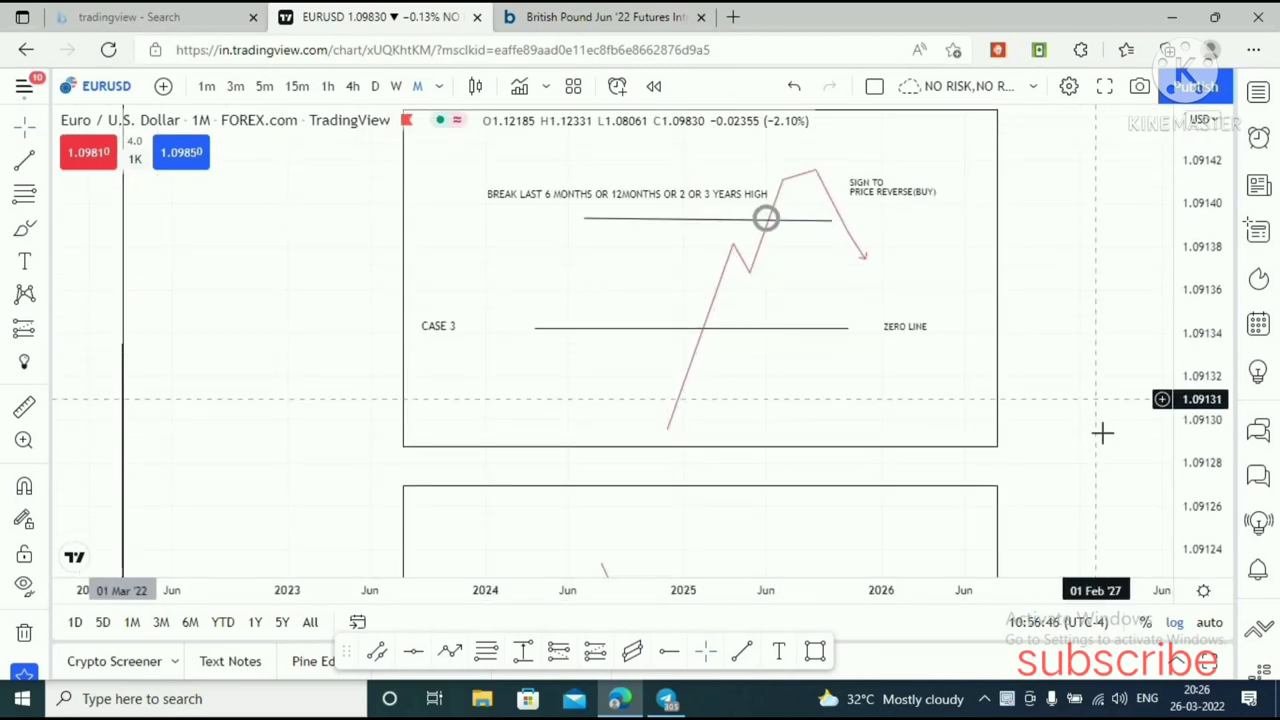
pyautogui.moveTo(1100, 459); pyautogui.dragTo(1105, 491)
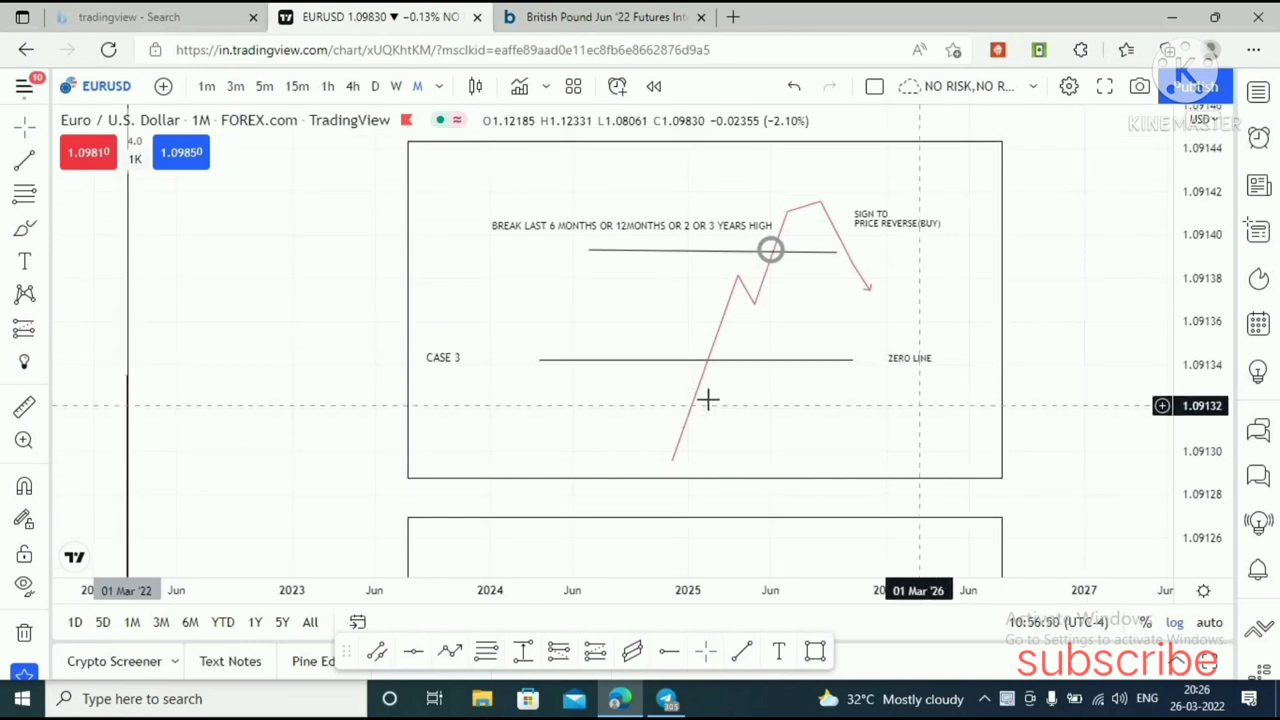
pyautogui.scroll(-10, 841, 436)
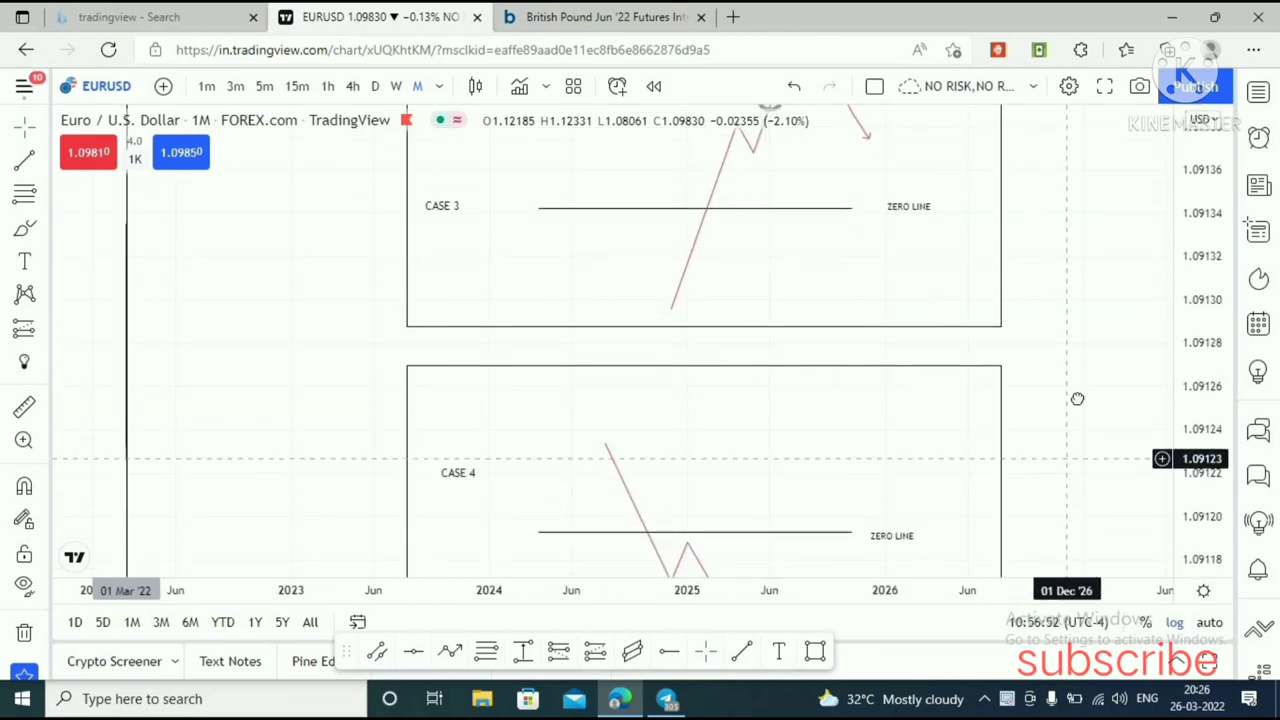
pyautogui.scroll(12, 951, 309)
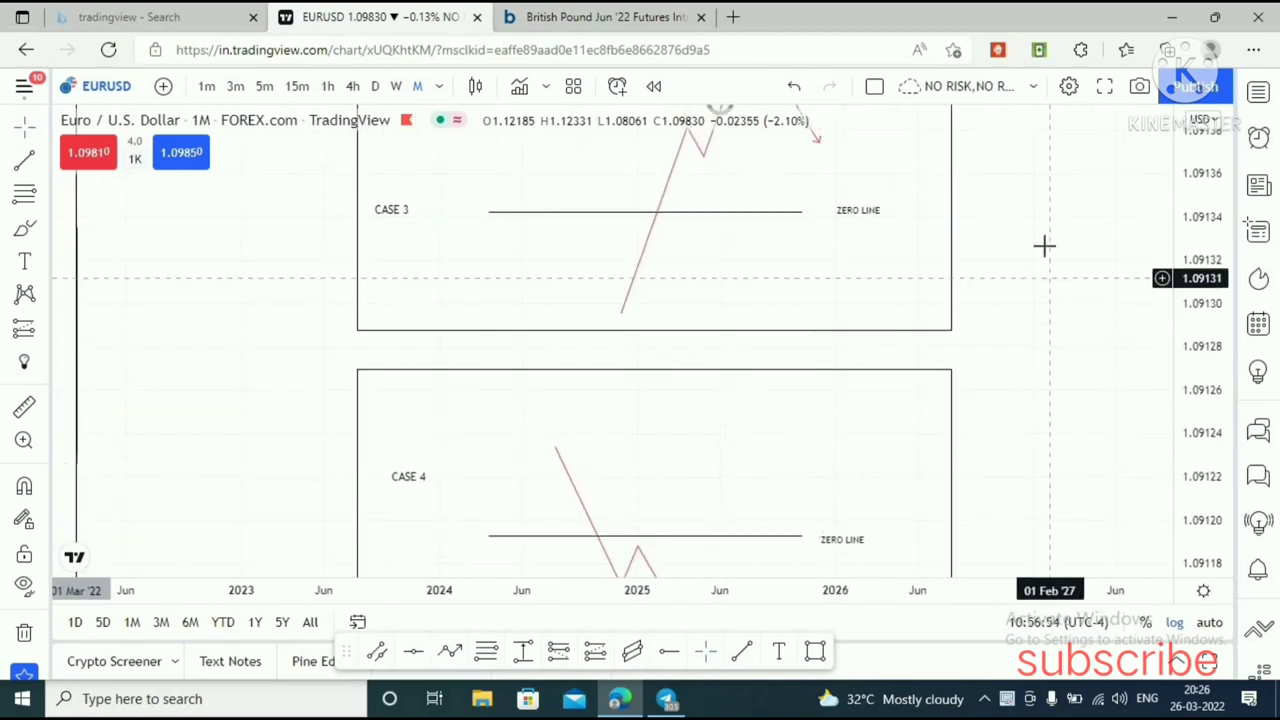
# - Return to the Case 1 diagram and examine where its path crosses the zero line and the sell label
pyautogui.moveTo(1055, 449); pyautogui.dragTo(1046, 384)
pyautogui.moveTo(1060, 258); pyautogui.dragTo(1053, 411)
pyautogui.scroll(18, 1053, 411)
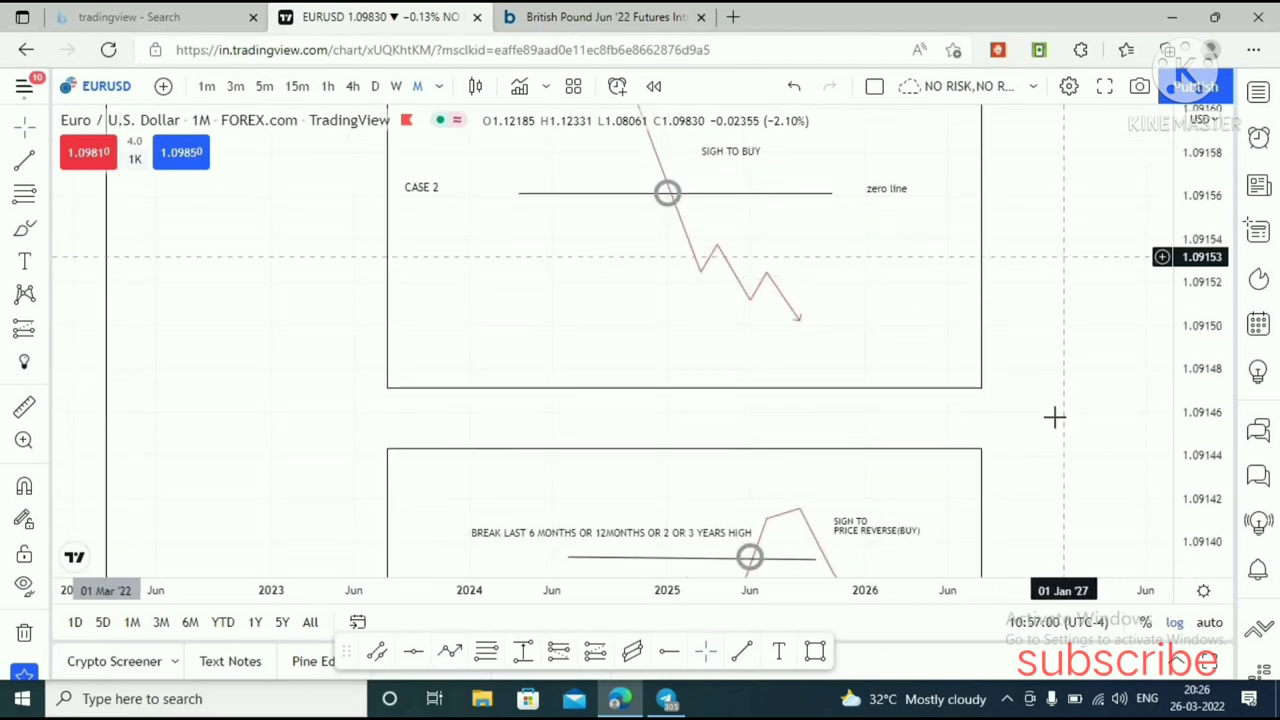
pyautogui.moveTo(1094, 333); pyautogui.dragTo(1100, 566)
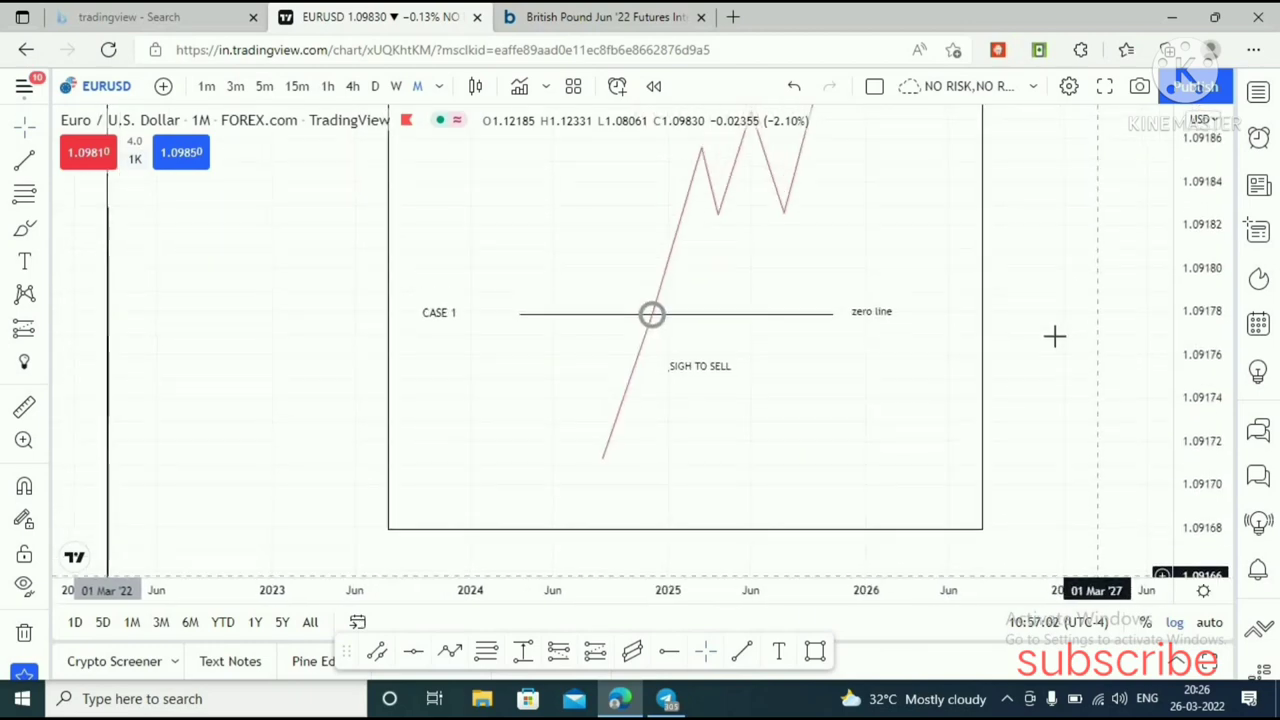
pyautogui.moveTo(1051, 374); pyautogui.dragTo(1057, 443)
pyautogui.moveTo(1076, 356); pyautogui.dragTo(1102, 386)
pyautogui.moveTo(1179, 445); pyautogui.dragTo(1179, 508)
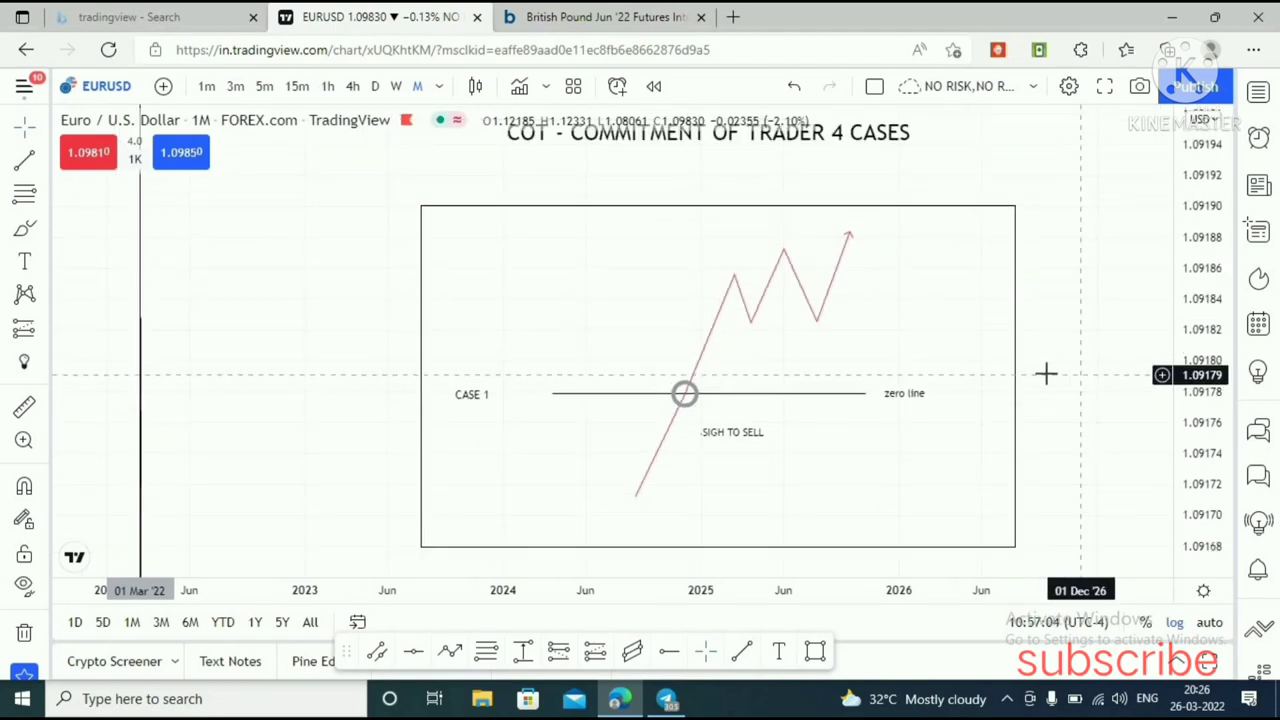
pyautogui.moveTo(1046, 374); pyautogui.dragTo(982, 362)
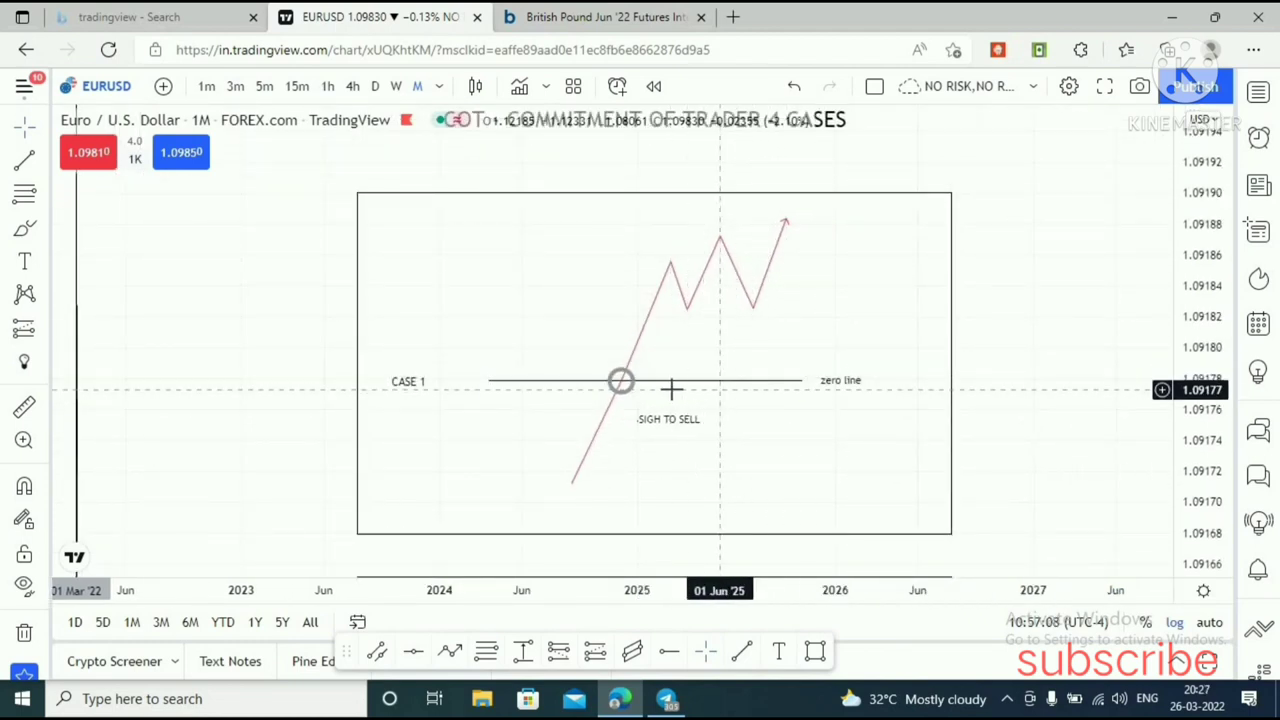
pyautogui.click(613, 428)
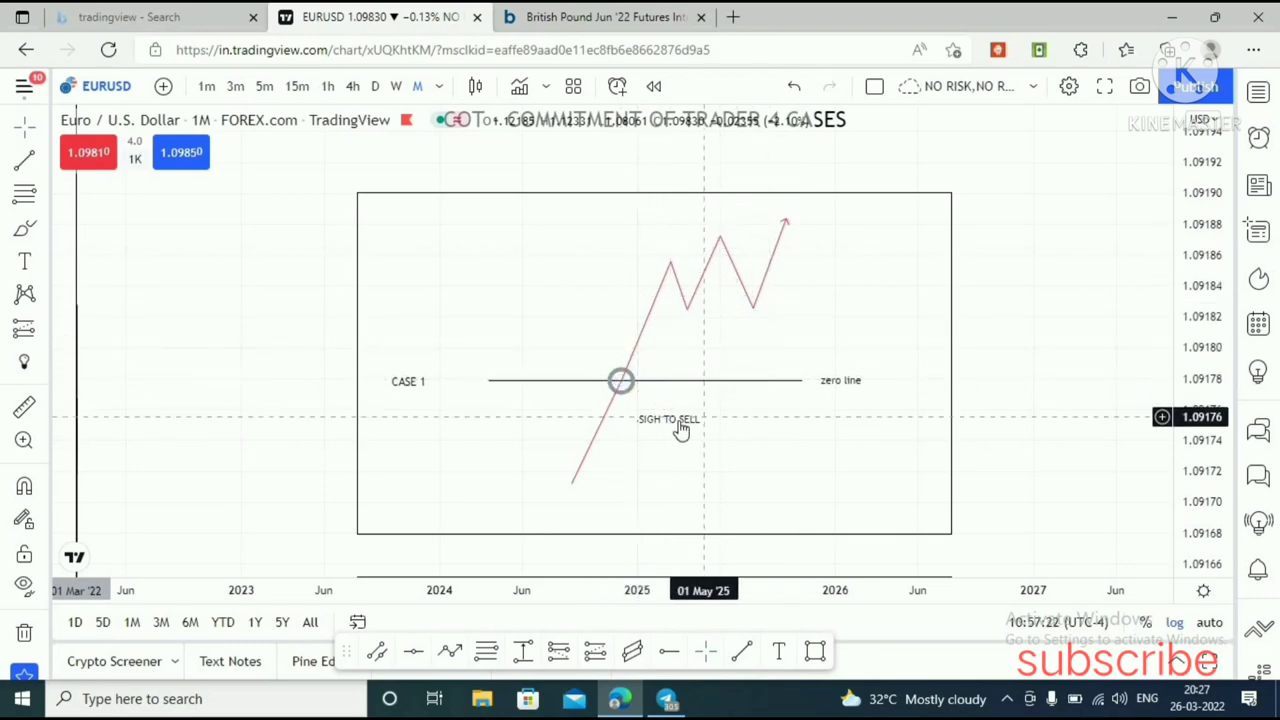
# - Examine the Case 2 buy diagram and compare the Case 3 diagram with Case 1
pyautogui.scroll(-5, 894, 417)
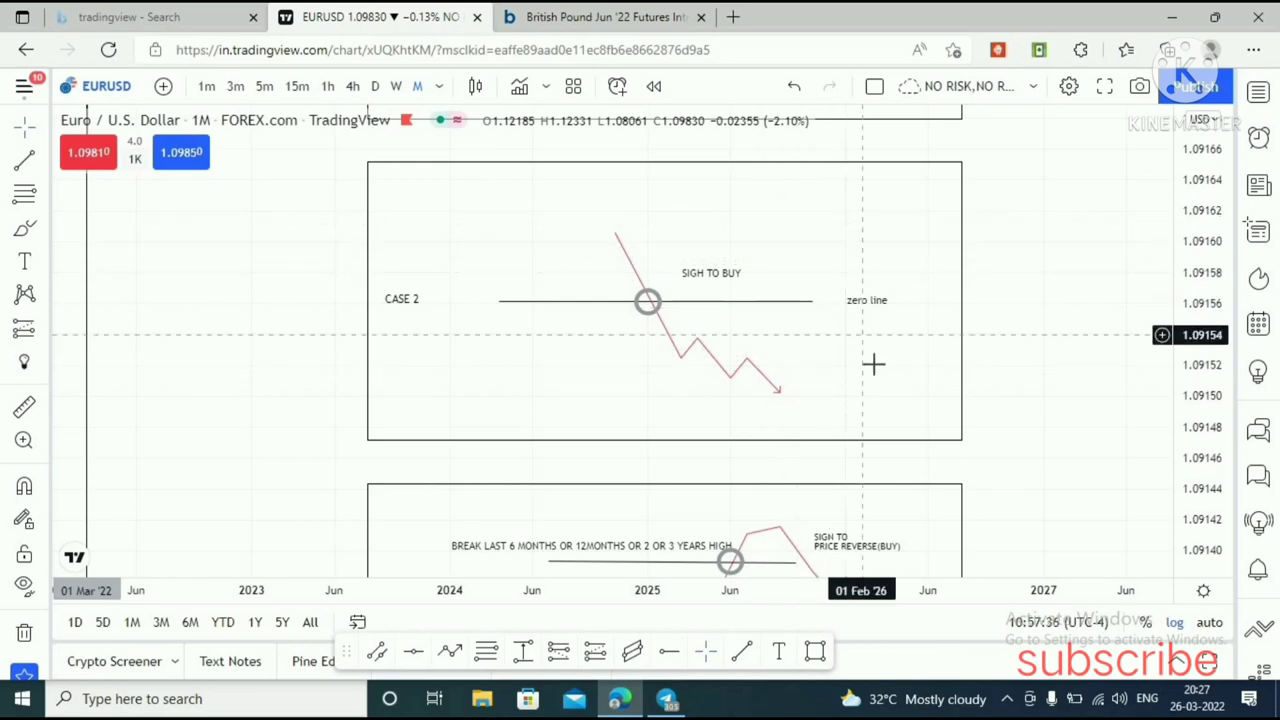
pyautogui.moveTo(880, 350); pyautogui.dragTo(886, 277)
pyautogui.moveTo(1001, 421); pyautogui.dragTo(1041, 275)
pyautogui.moveTo(1072, 414); pyautogui.dragTo(1075, 384)
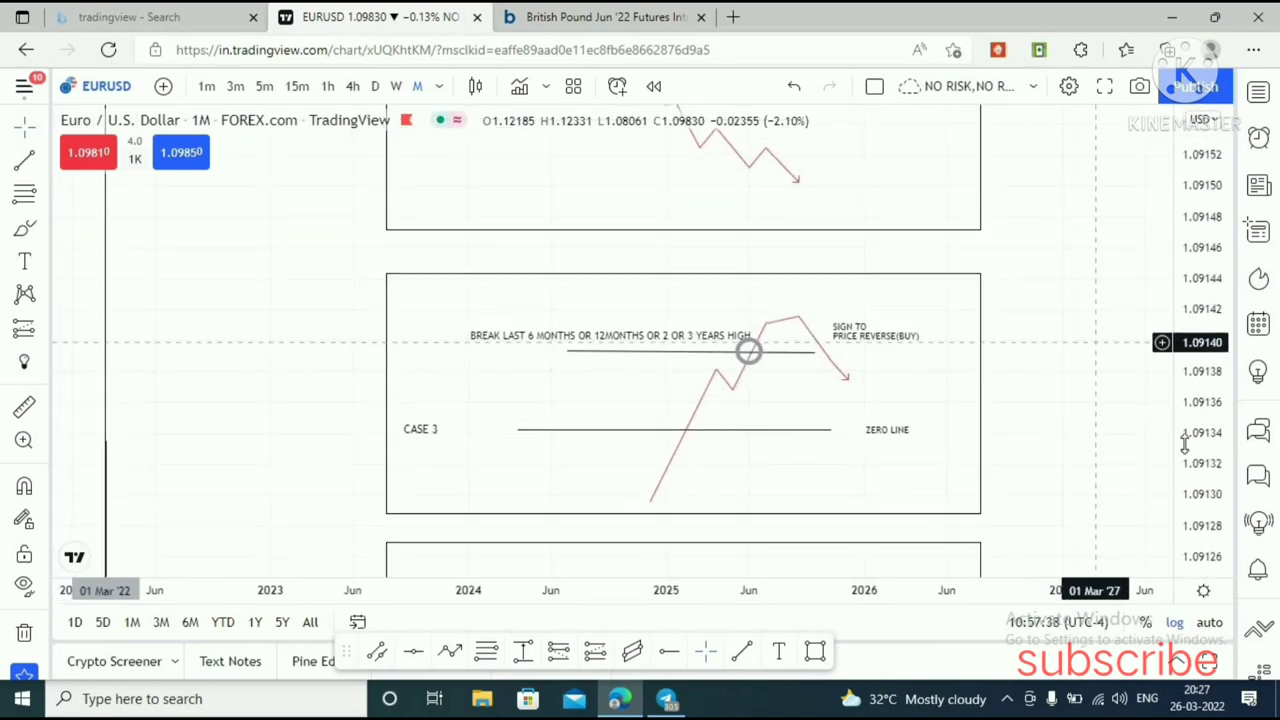
pyautogui.moveTo(1187, 430); pyautogui.dragTo(1187, 412)
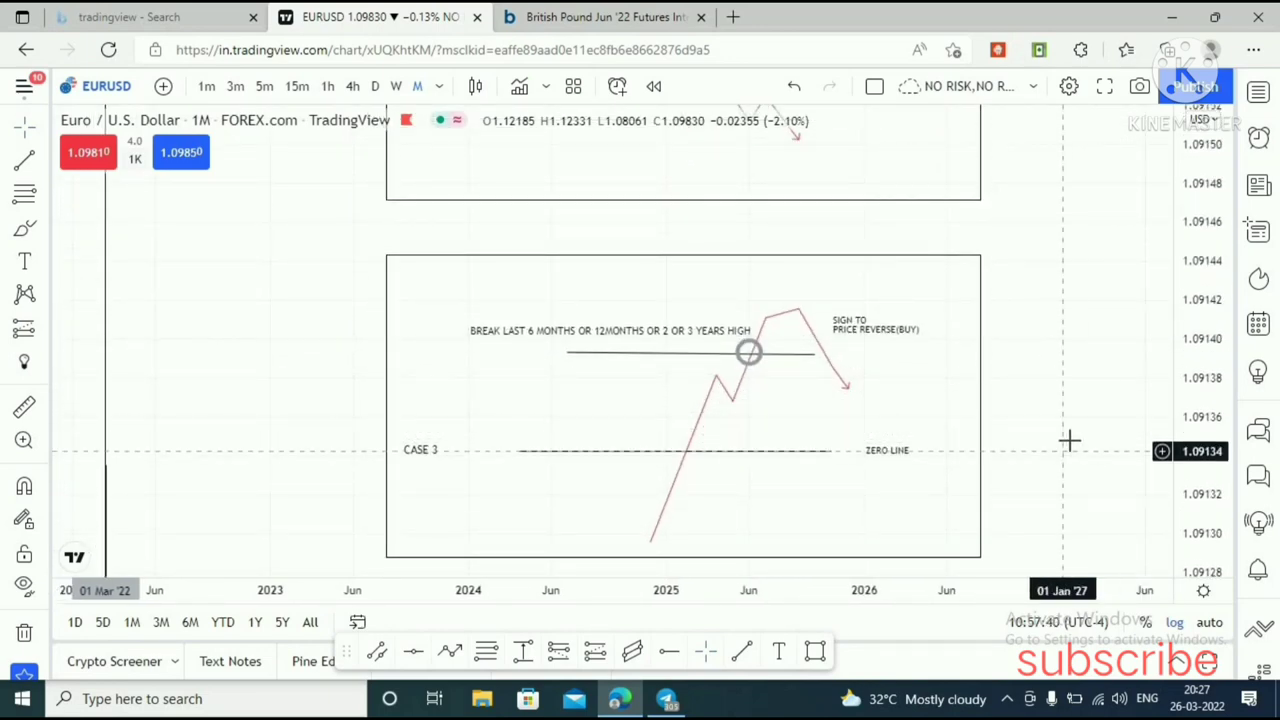
pyautogui.moveTo(1063, 262); pyautogui.dragTo(1071, 469)
pyautogui.moveTo(1066, 234); pyautogui.dragTo(1066, 548)
pyautogui.scroll(3, 943, 363)
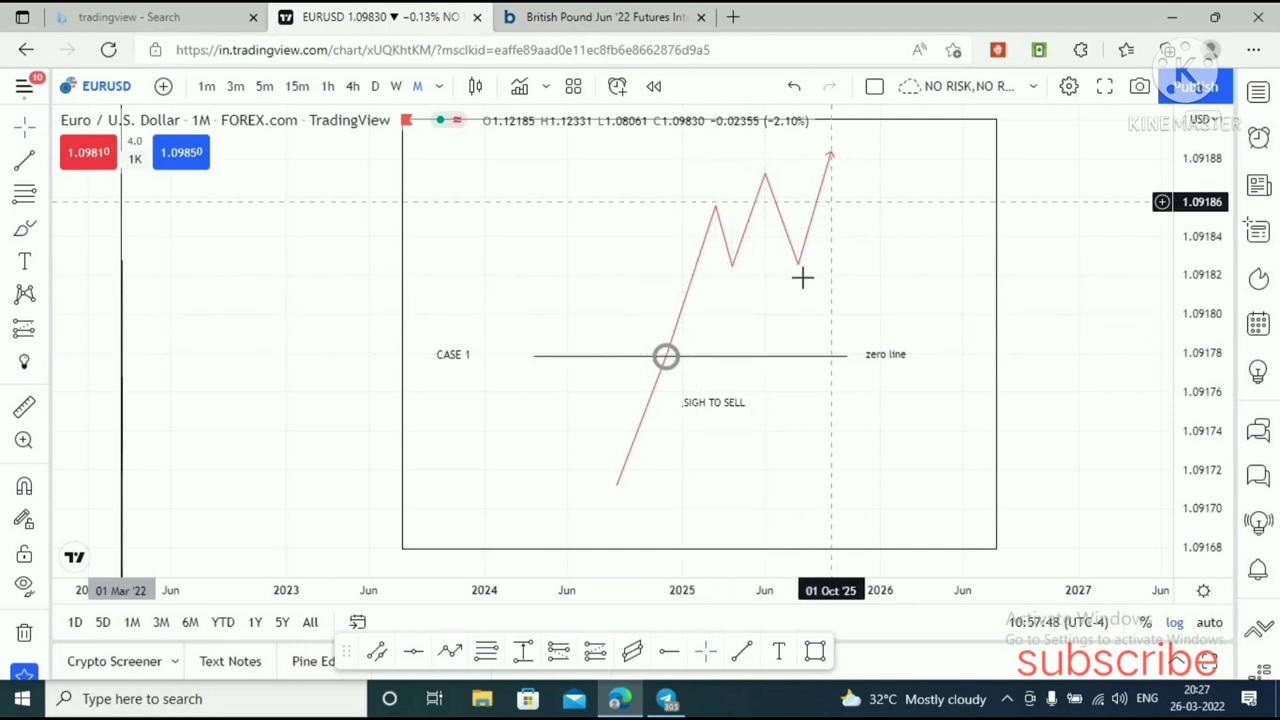
pyautogui.moveTo(897, 306); pyautogui.dragTo(911, 338)
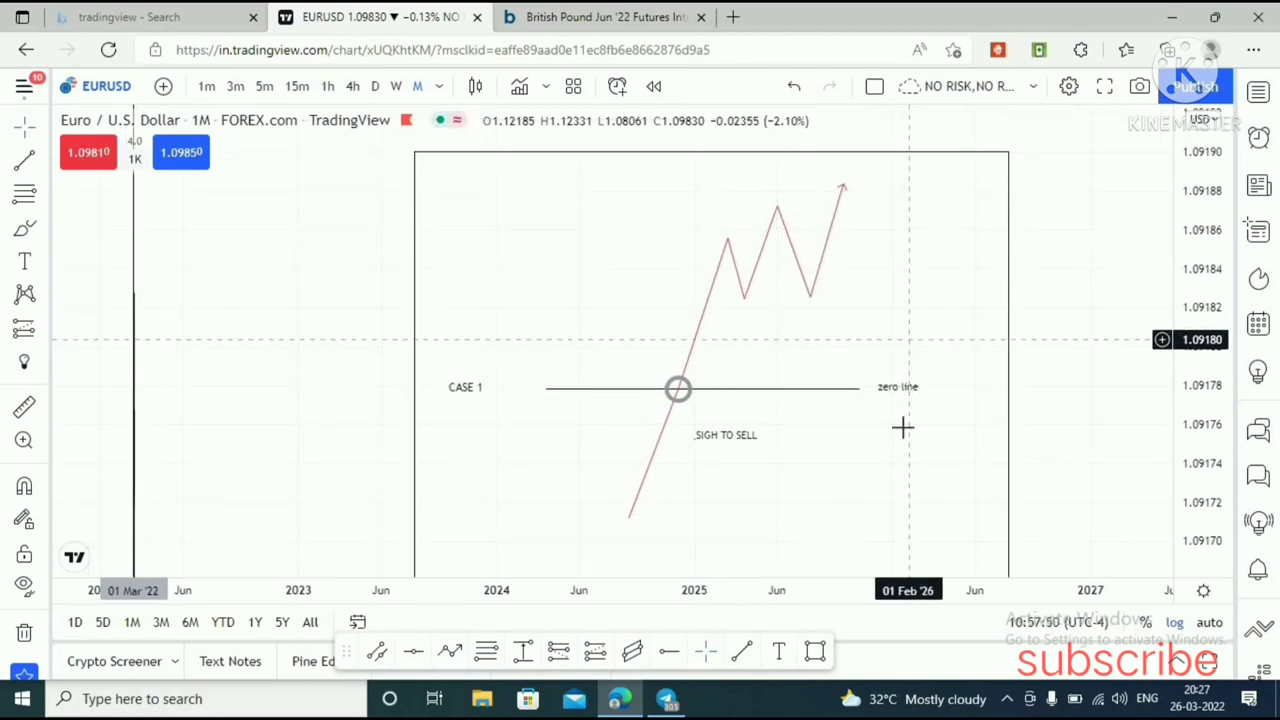
# - Study the Case 3 diagram's break of the 6-month, 12-month or 2 or 3-year high and its price reversal sign
pyautogui.moveTo(932, 460); pyautogui.dragTo(949, 157)
pyautogui.moveTo(1141, 478); pyautogui.dragTo(1097, 131)
pyautogui.moveTo(1111, 370); pyautogui.dragTo(1108, 264)
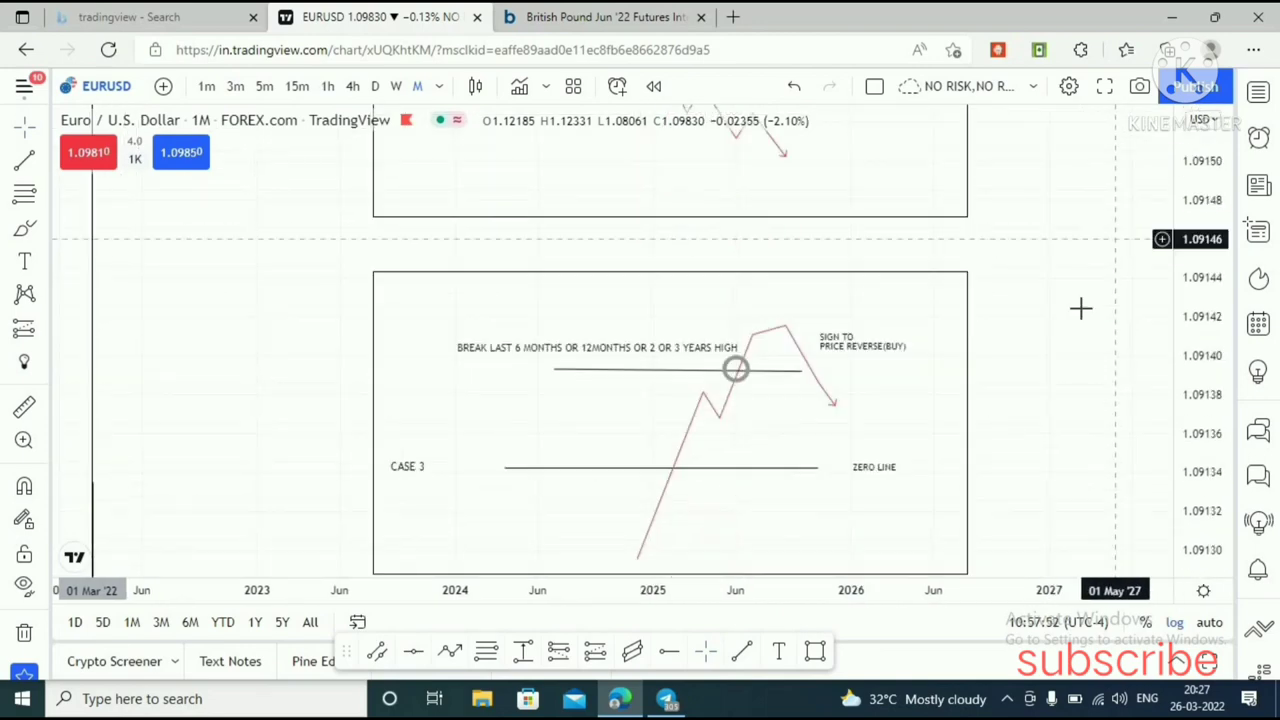
pyautogui.moveTo(1072, 316); pyautogui.dragTo(1082, 226)
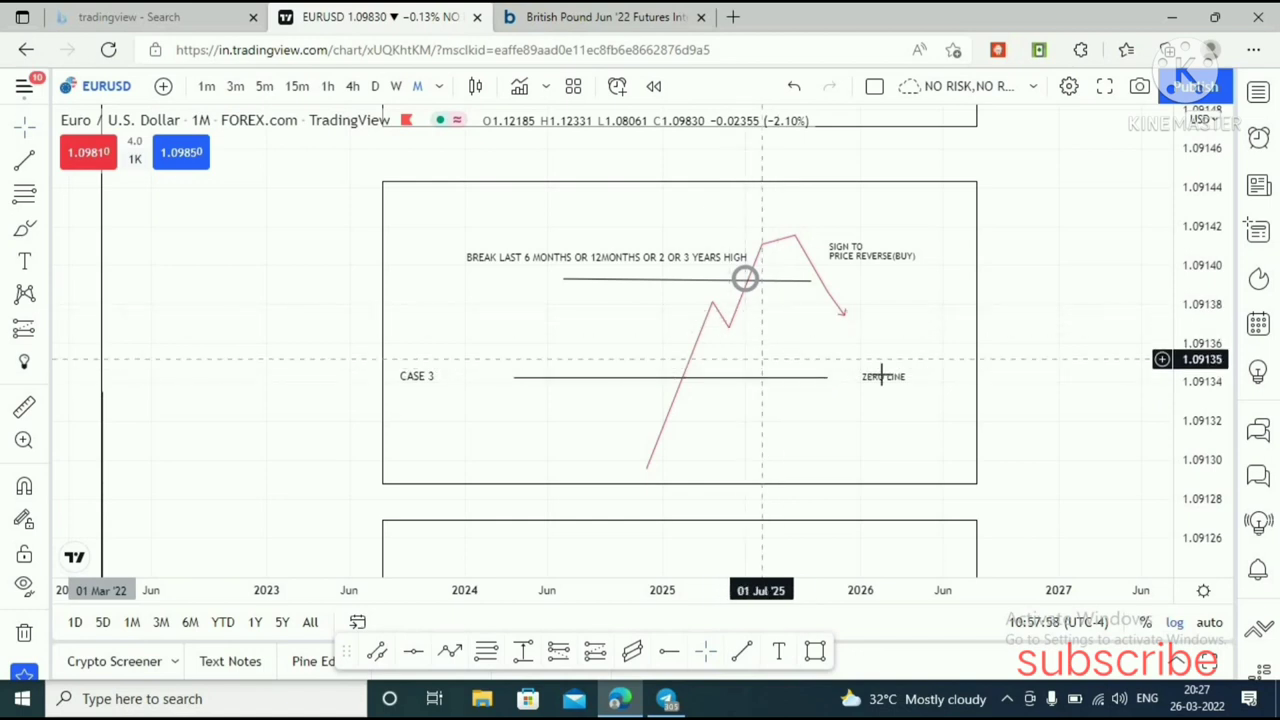
pyautogui.moveTo(1031, 315); pyautogui.dragTo(1055, 336)
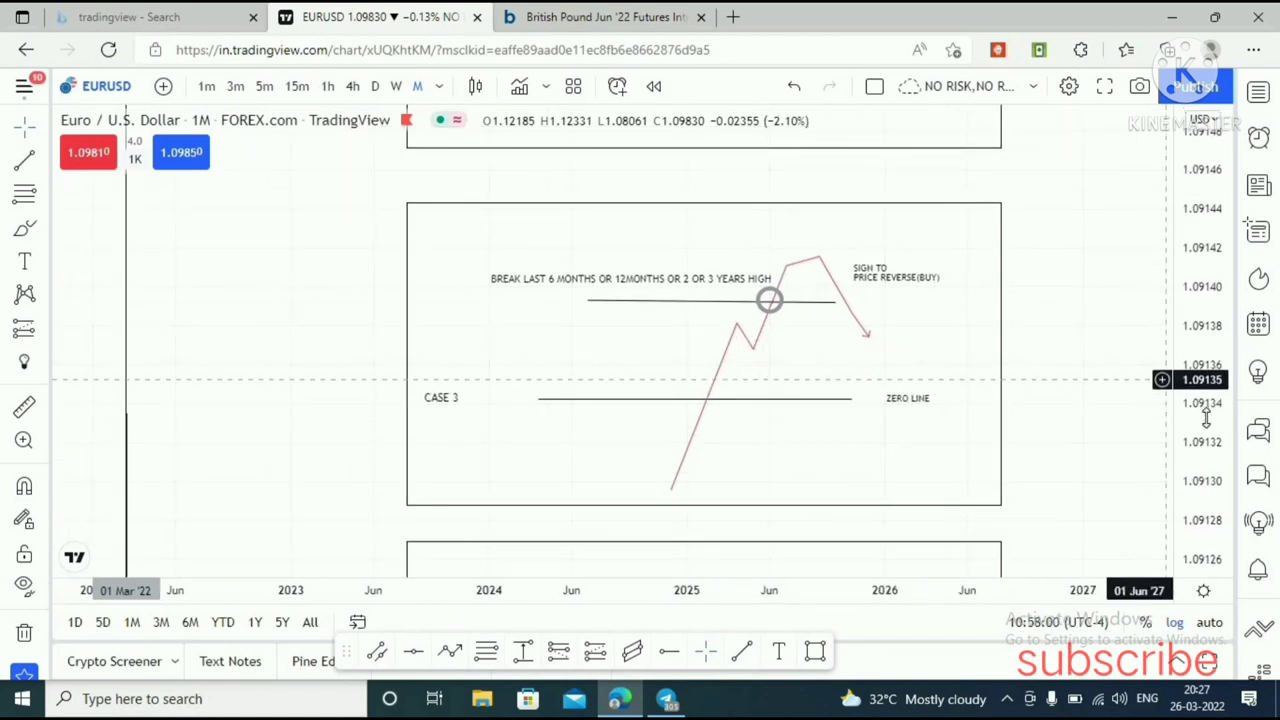
pyautogui.moveTo(1206, 418); pyautogui.dragTo(1204, 355)
pyautogui.moveTo(937, 346); pyautogui.dragTo(958, 364)
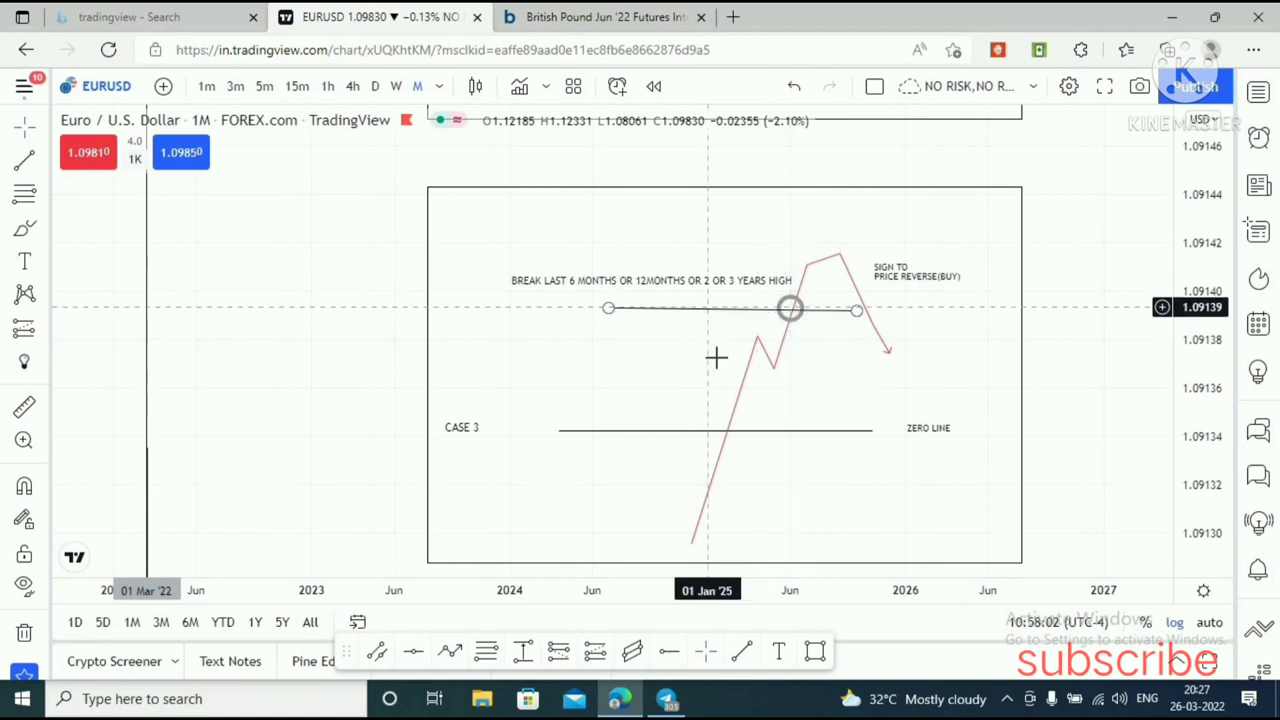
pyautogui.click(596, 536)
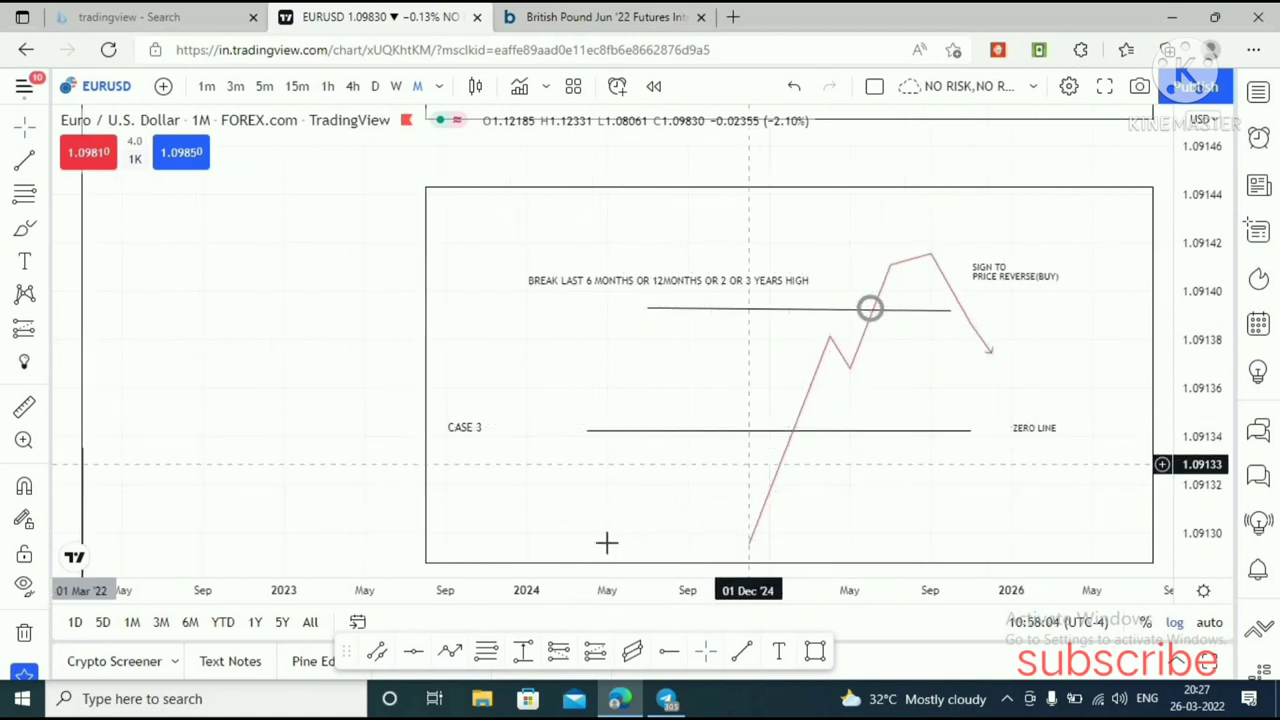
pyautogui.click(563, 538)
pyautogui.moveTo(757, 377); pyautogui.dragTo(622, 389)
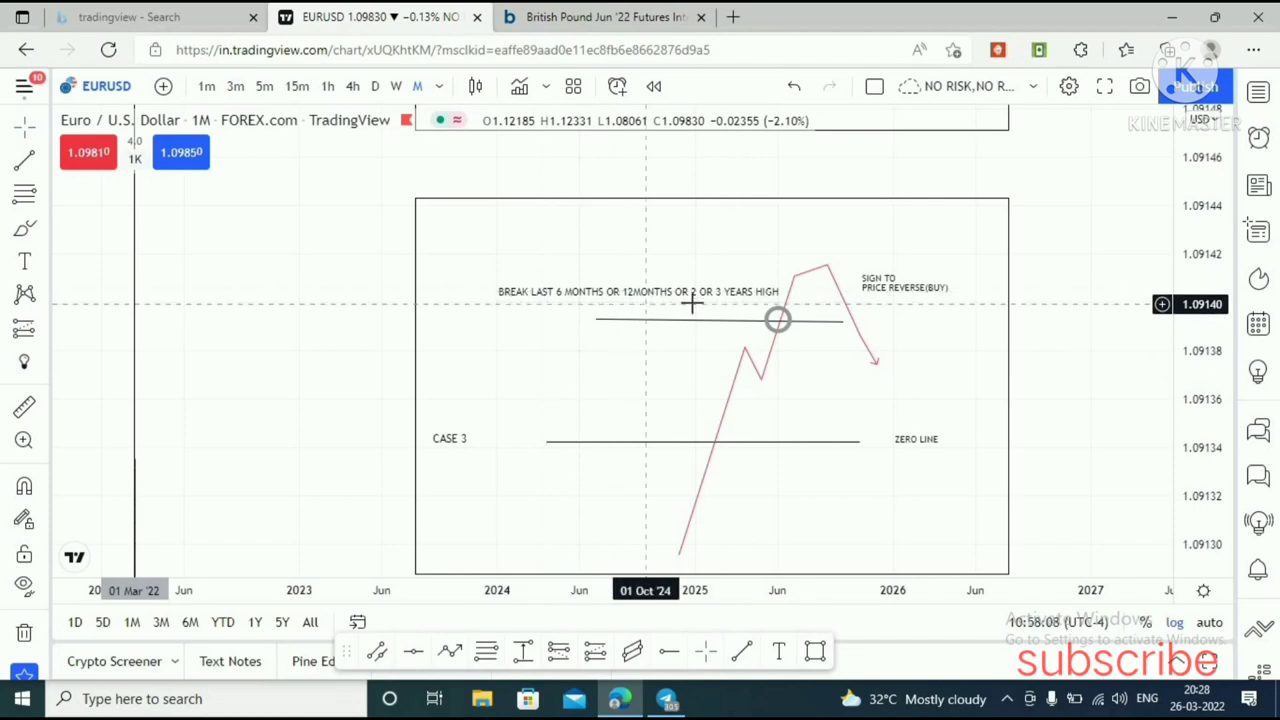
pyautogui.click(800, 289)
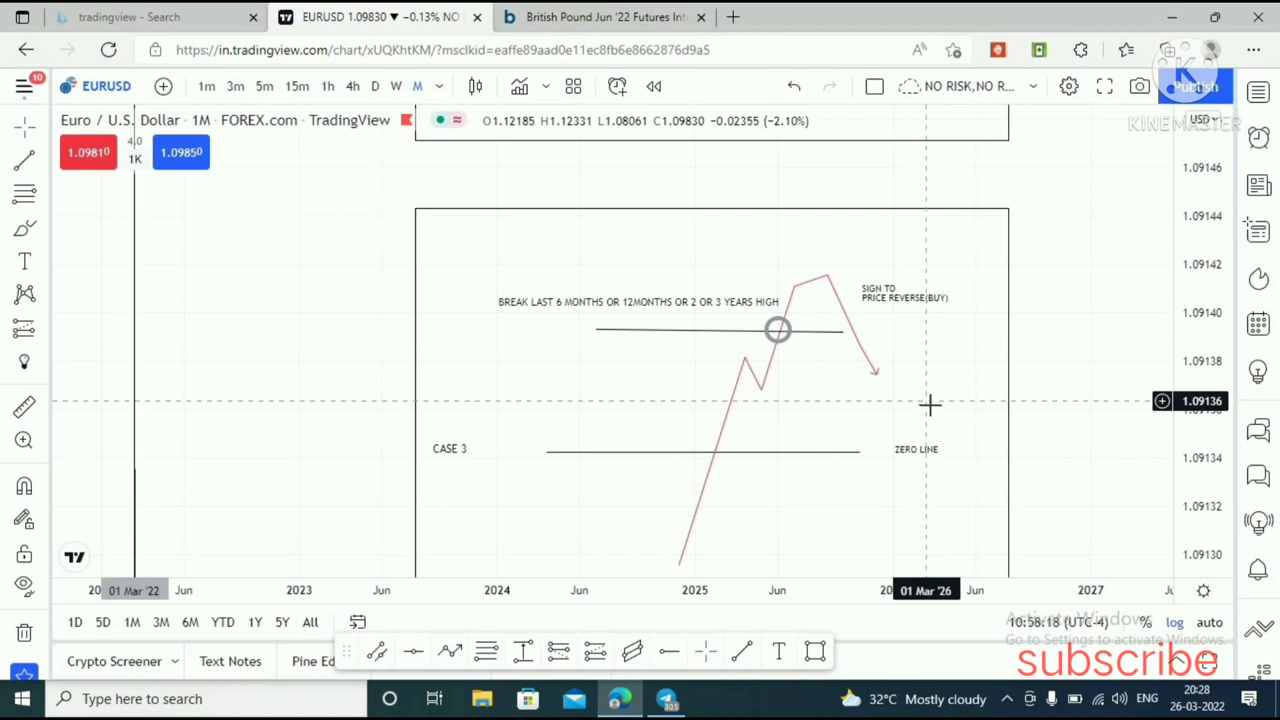
pyautogui.moveTo(929, 383); pyautogui.dragTo(917, 349)
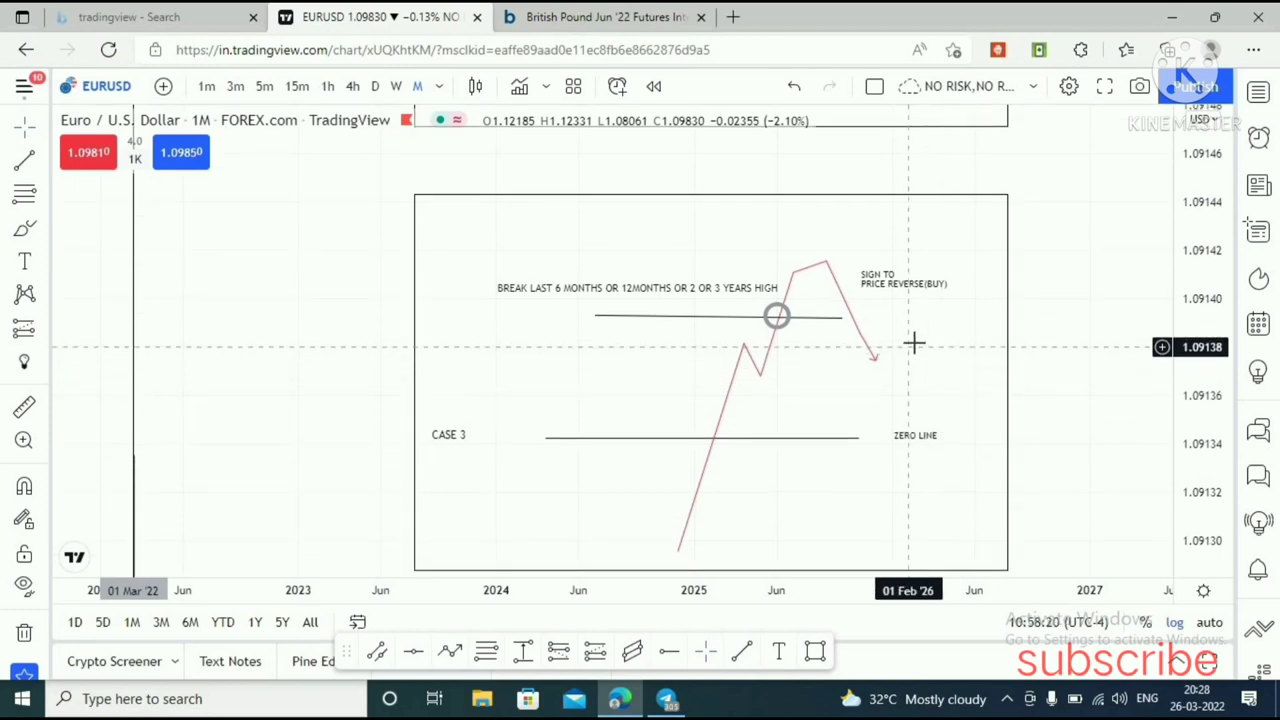
pyautogui.moveTo(1191, 340); pyautogui.dragTo(1191, 354)
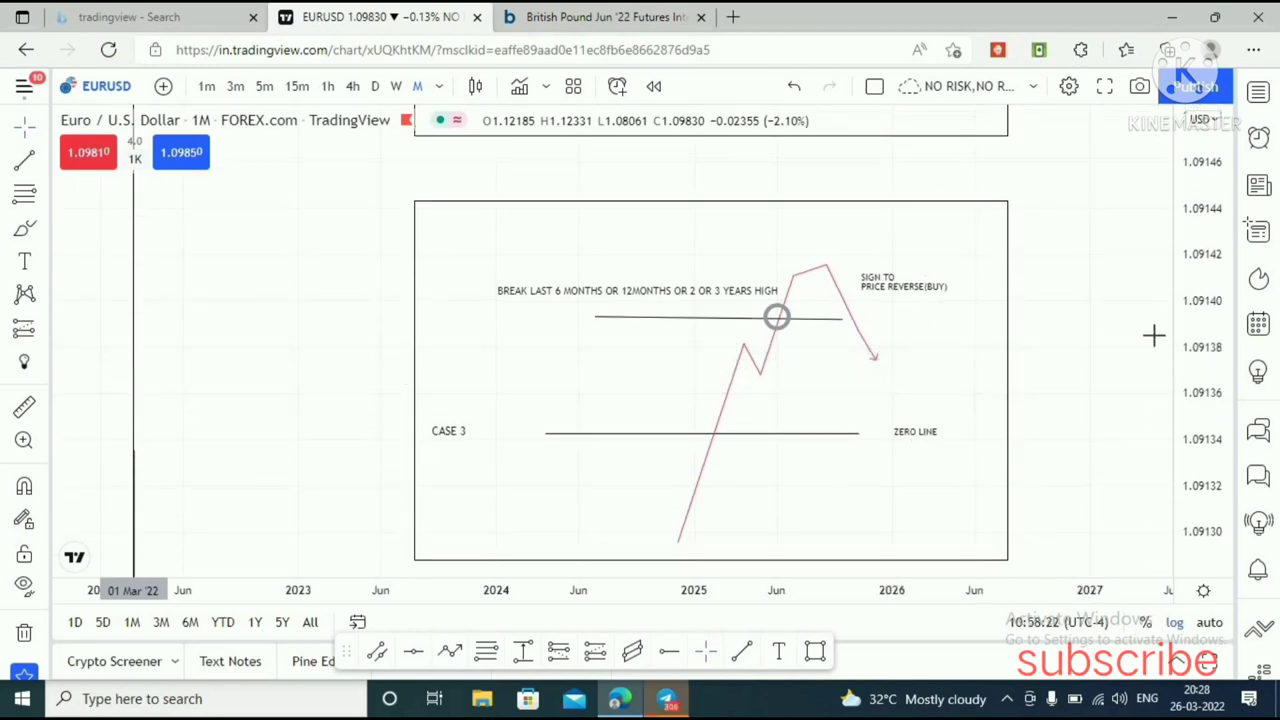
pyautogui.moveTo(1097, 238); pyautogui.dragTo(1095, 303)
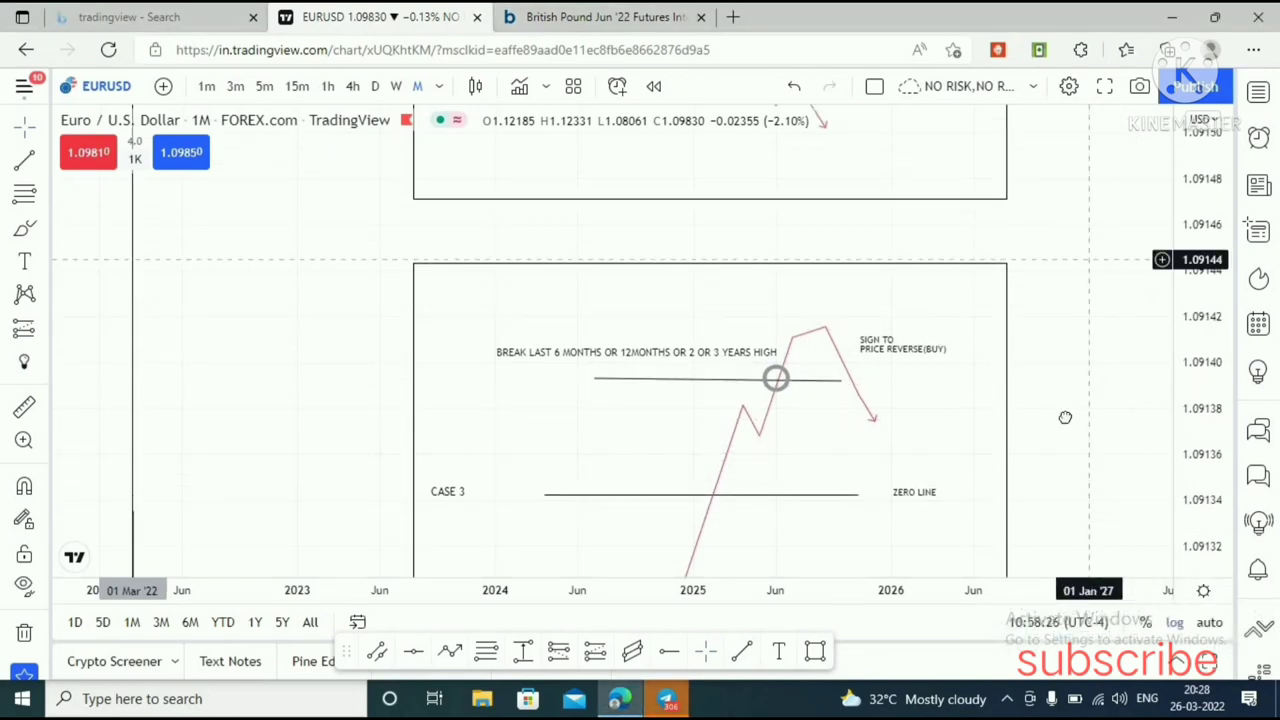
# - Review the Case 1, Case 2 and Case 3 diagrams in order
pyautogui.moveTo(1089, 259); pyautogui.dragTo(1080, 471)
pyautogui.moveTo(1097, 320); pyautogui.dragTo(1097, 508)
pyautogui.moveTo(1097, 240); pyautogui.dragTo(1117, 517)
pyautogui.moveTo(1114, 370); pyautogui.dragTo(1114, 505)
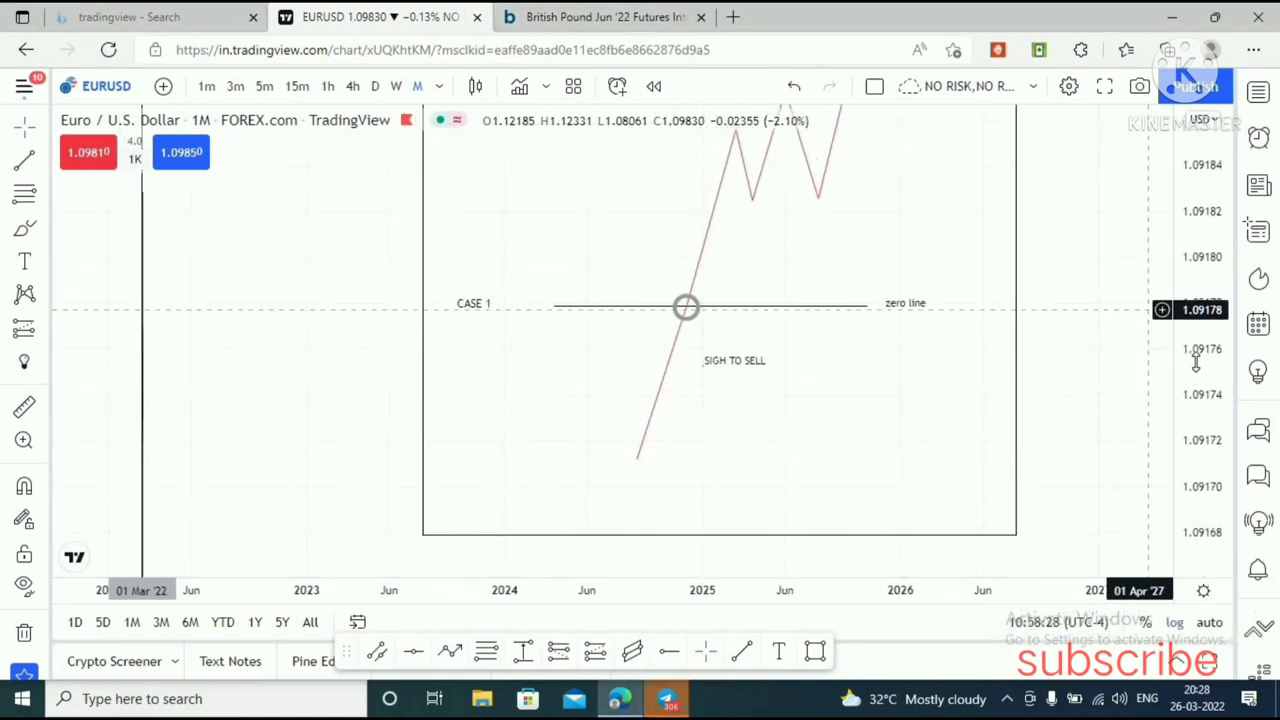
pyautogui.moveTo(1196, 362); pyautogui.dragTo(1194, 426)
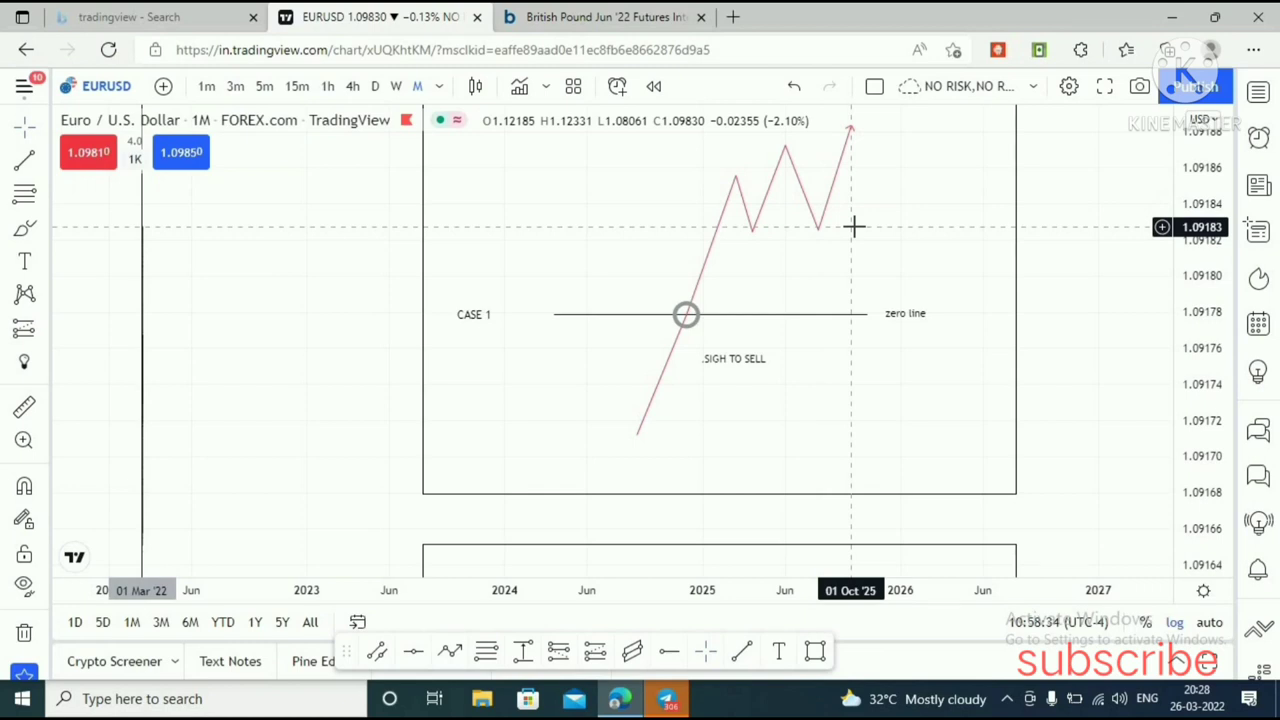
pyautogui.moveTo(968, 430); pyautogui.dragTo(954, 173)
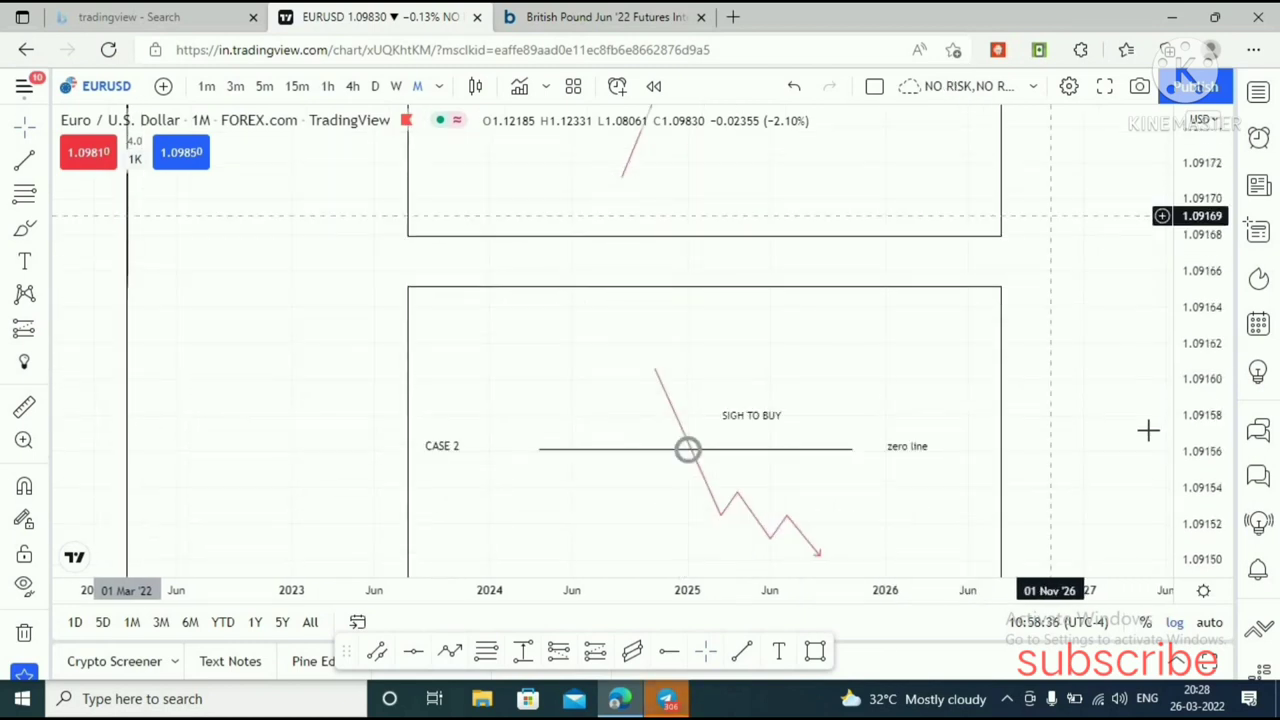
pyautogui.moveTo(1140, 446); pyautogui.dragTo(1143, 367)
pyautogui.scroll(-5, 1075, 330)
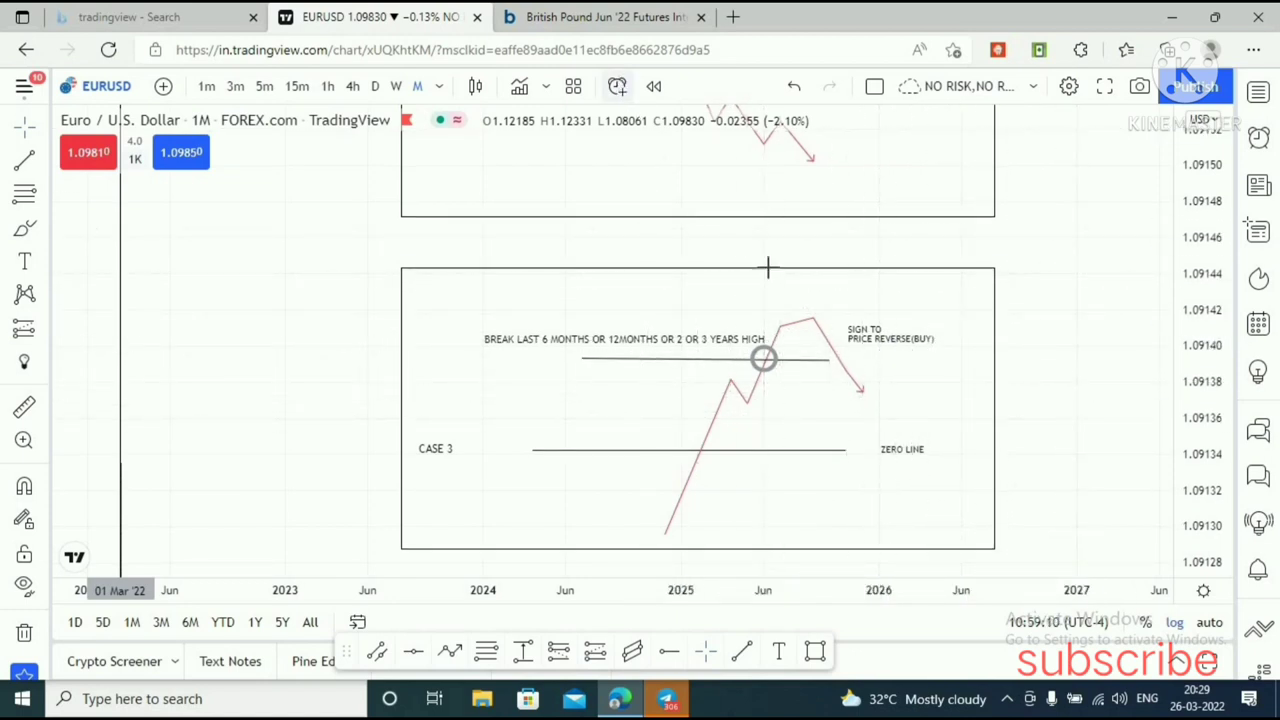
# - Switch to the Barchart page with the British Pound Jun '22 futures interactive chart
pyautogui.click(592, 17)
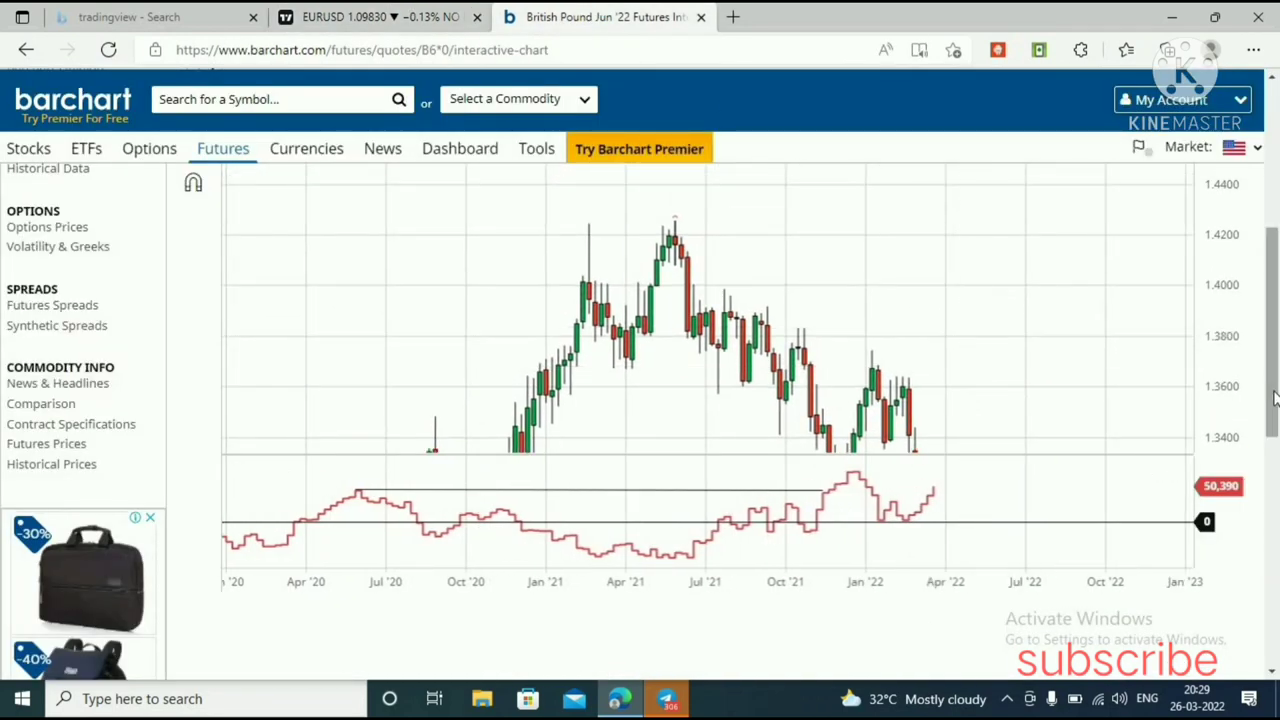
# - Examine where the COTLC line breaks above its mid-2020 high in late 2021 on the weekly British Pound chart
pyautogui.moveTo(1274, 398); pyautogui.dragTo(1275, 232)
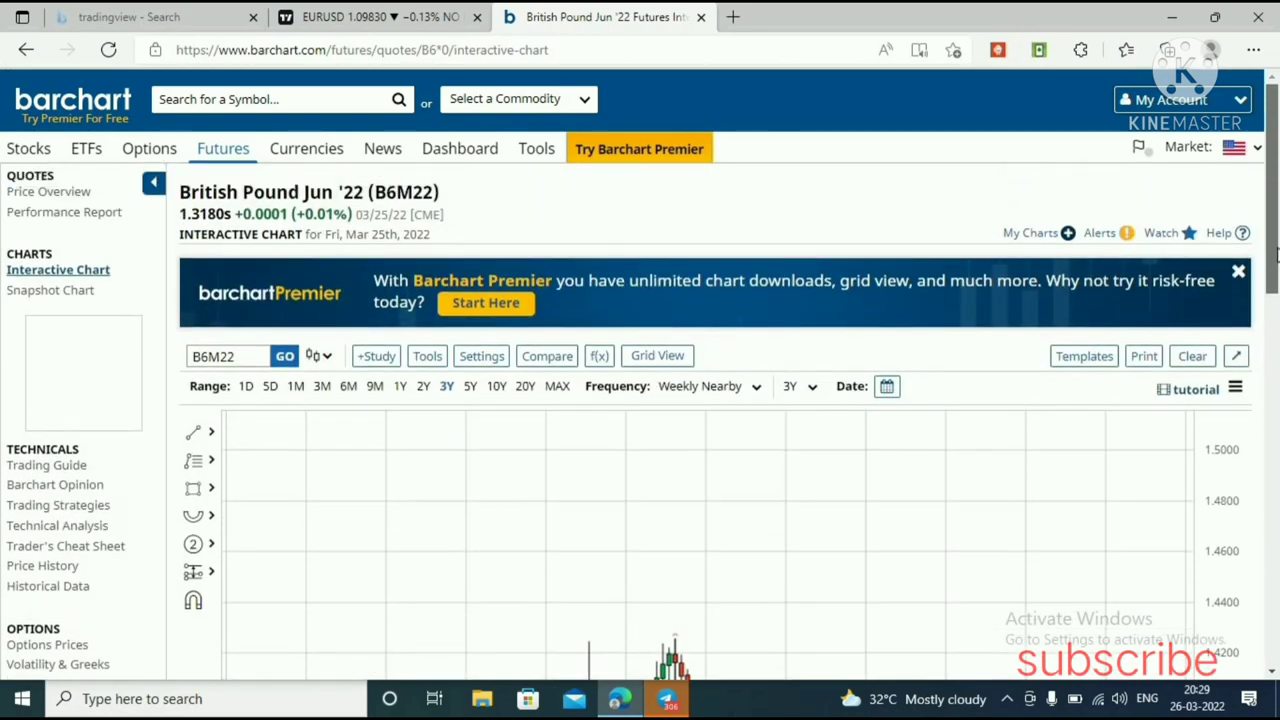
pyautogui.scroll(-1, 1180, 289)
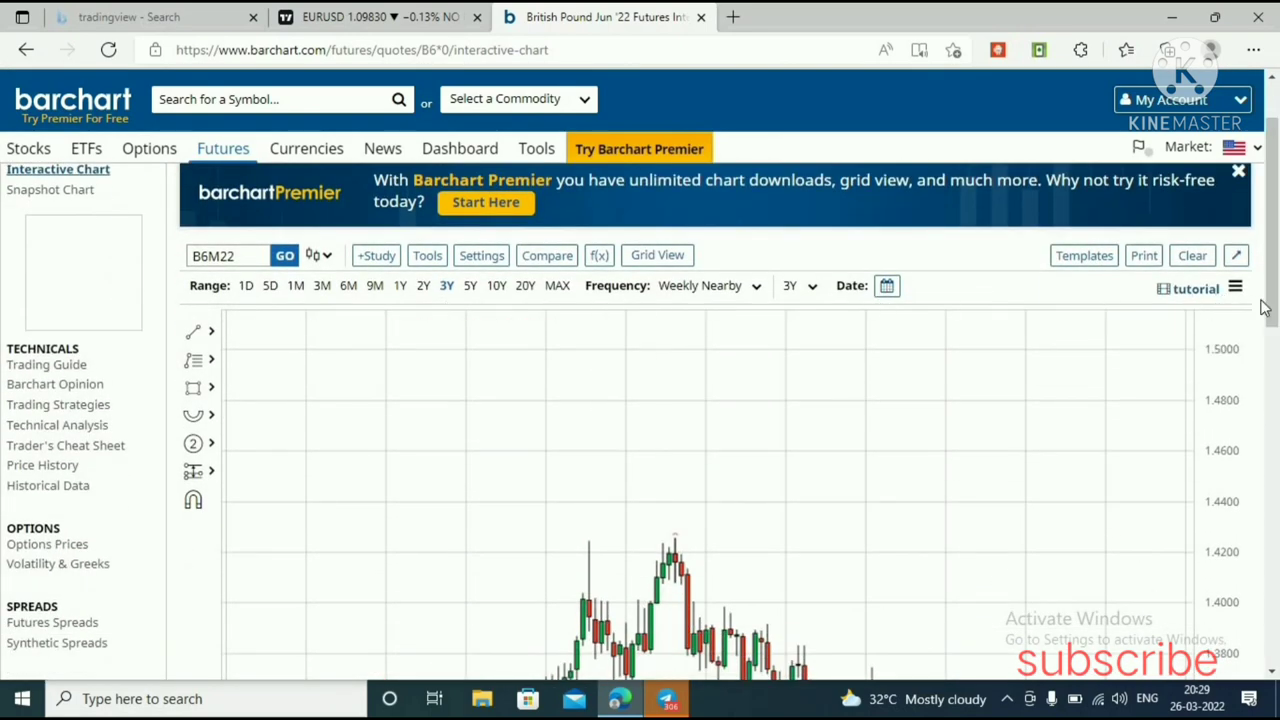
pyautogui.scroll(-4, 995, 483)
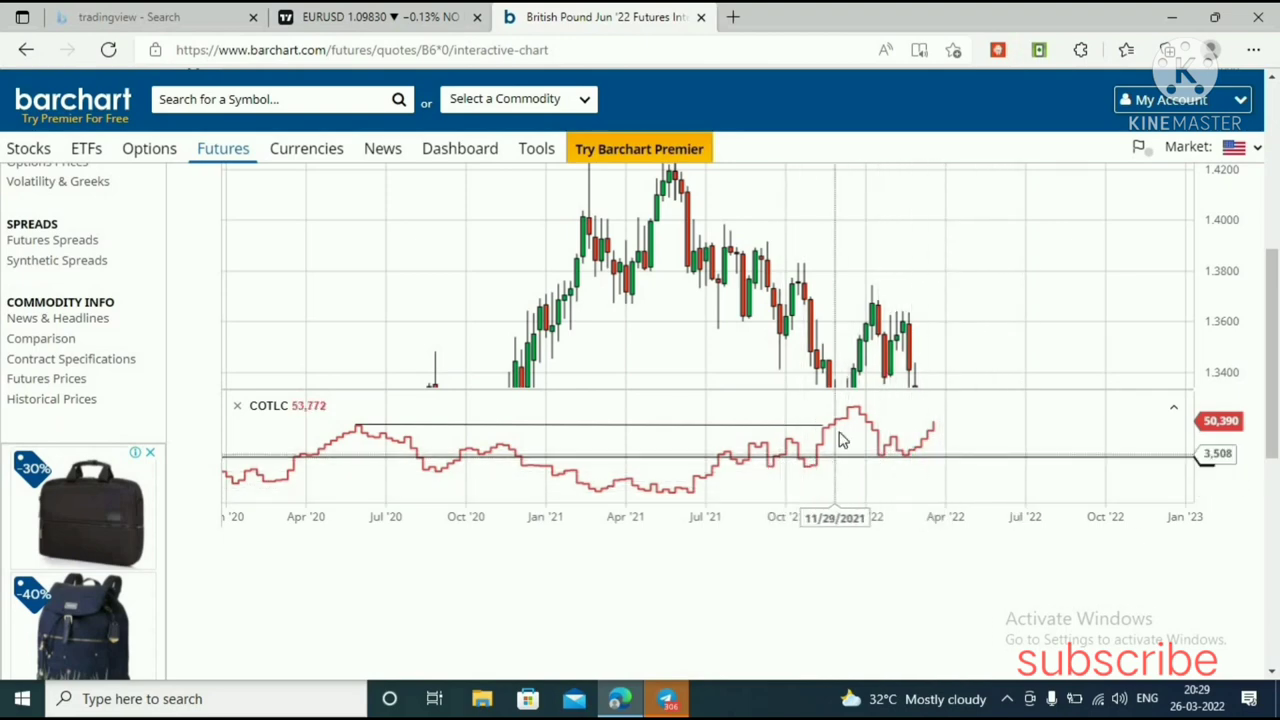
pyautogui.moveTo(1006, 314); pyautogui.dragTo(858, 316)
pyautogui.moveTo(1234, 331); pyautogui.dragTo(1233, 293)
pyautogui.moveTo(1039, 291); pyautogui.dragTo(1050, 271)
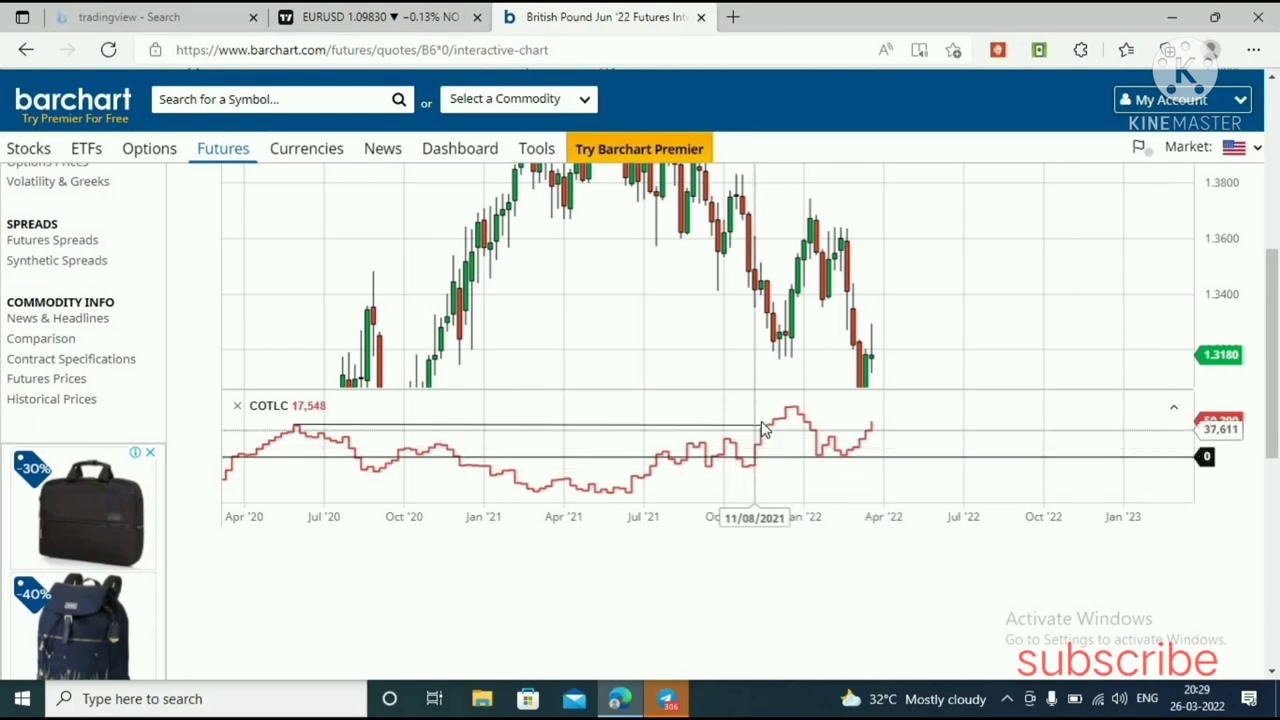
pyautogui.moveTo(810, 374); pyautogui.dragTo(868, 481)
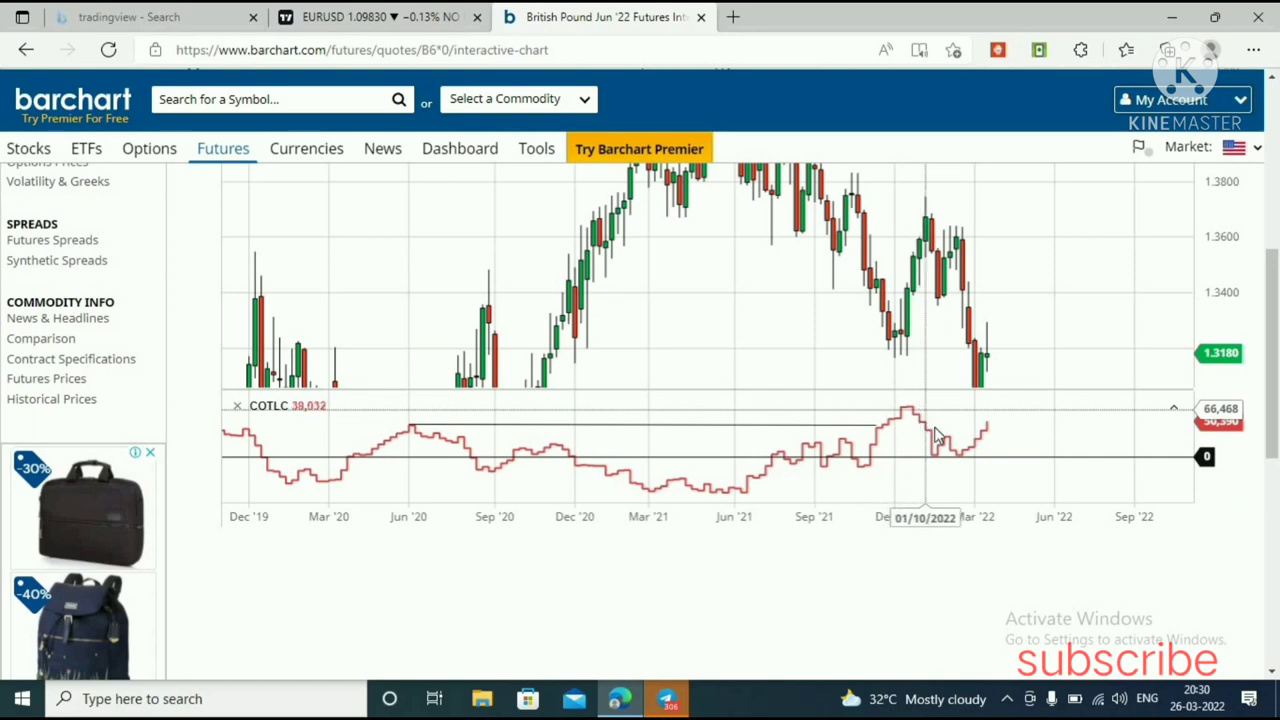
# - Compare the British Pound price swings from November 2021 to March 2022 with the COTLC line's break and pullback
pyautogui.moveTo(938, 340)
pyautogui.mouseDown()
pyautogui.moveTo(938, 357)
pyautogui.moveTo(916, 350)
pyautogui.mouseUp()
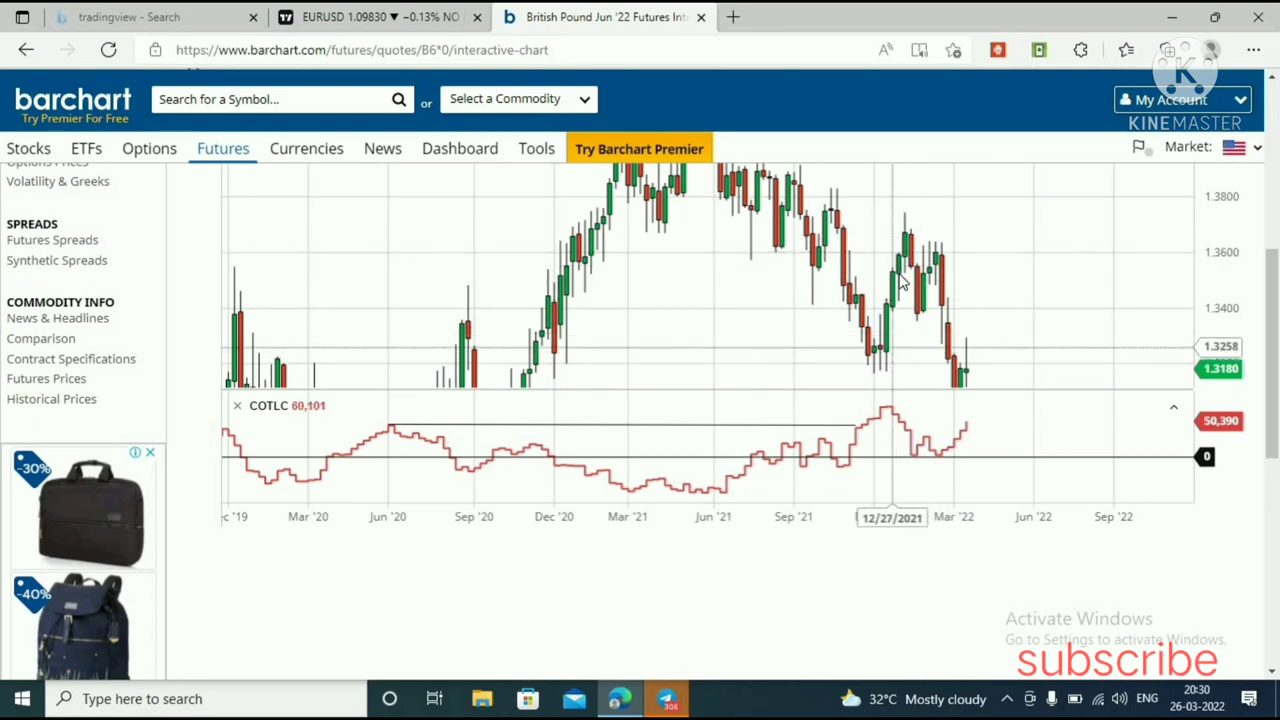
pyautogui.moveTo(911, 351); pyautogui.dragTo(950, 344)
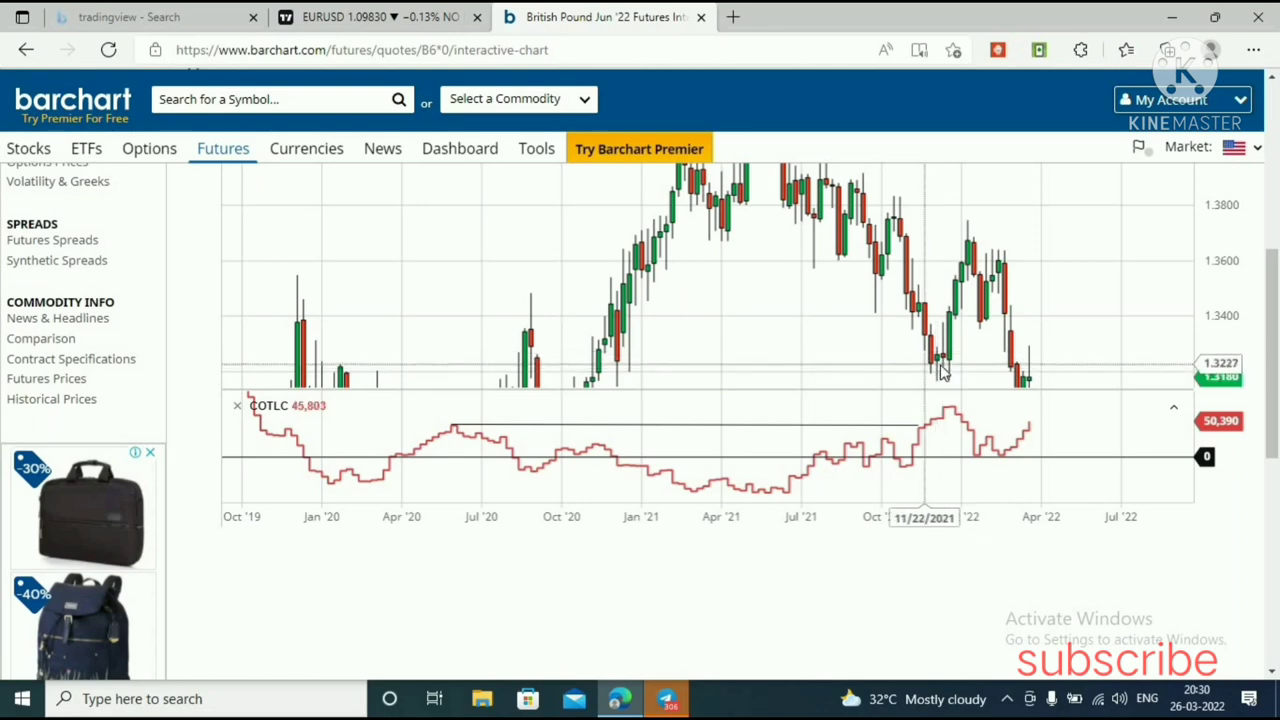
pyautogui.moveTo(966, 372); pyautogui.dragTo(926, 322)
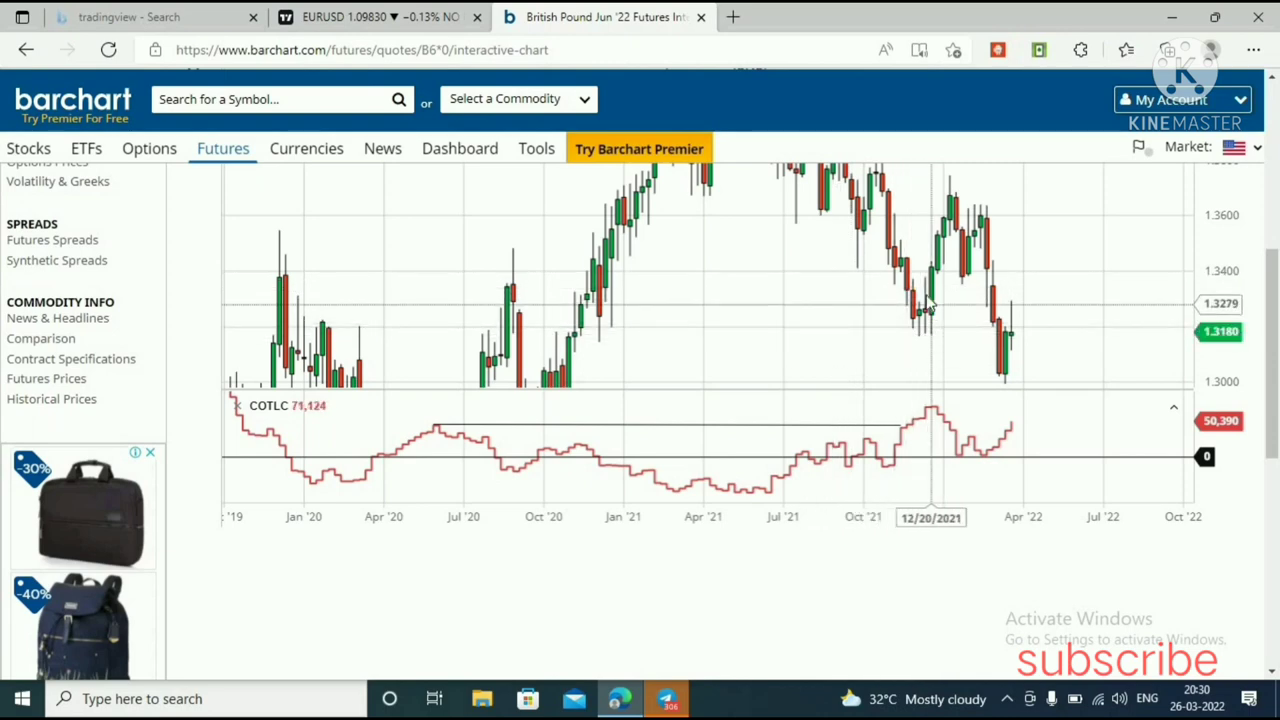
pyautogui.moveTo(955, 318); pyautogui.dragTo(956, 351)
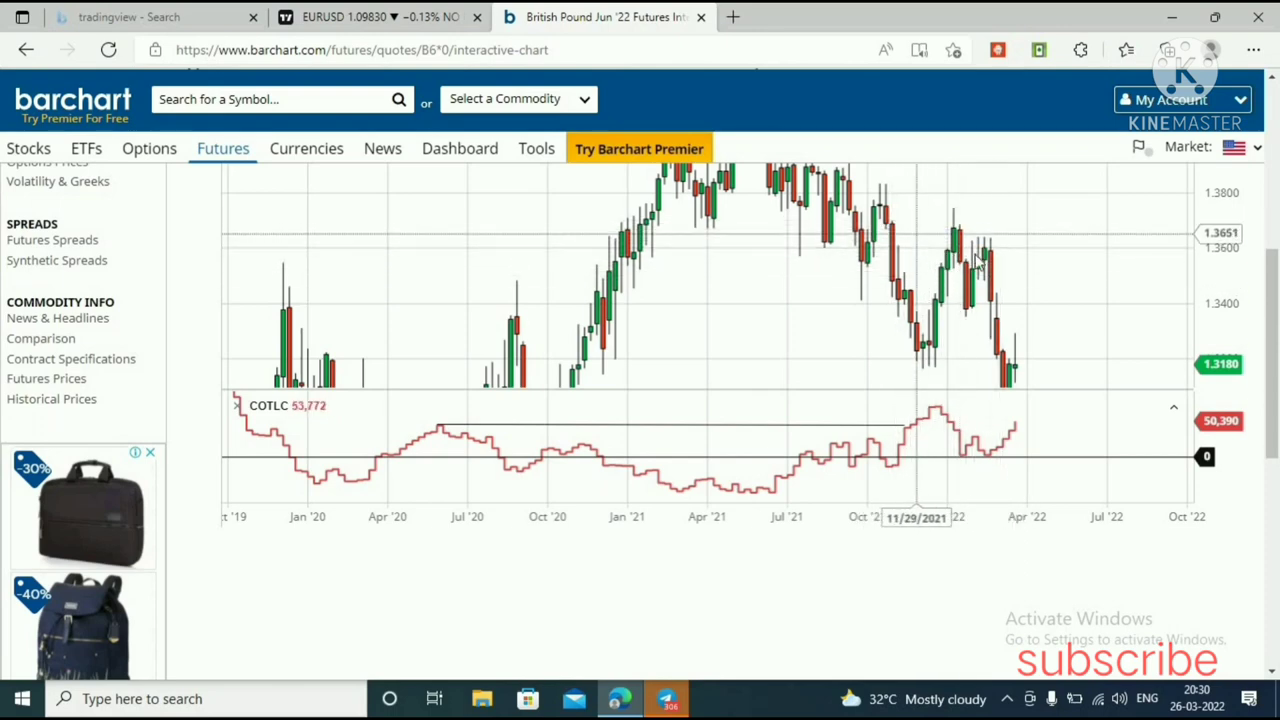
pyautogui.moveTo(1042, 310); pyautogui.dragTo(1000, 300)
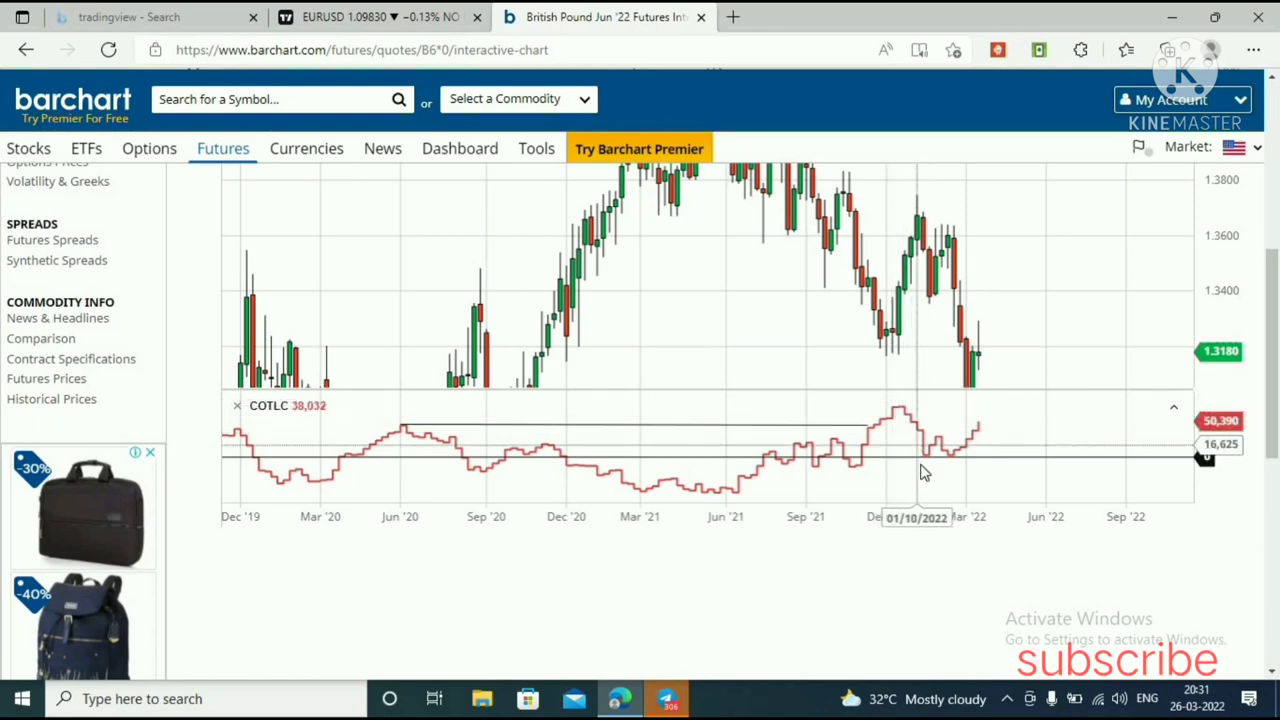
pyautogui.click(914, 338)
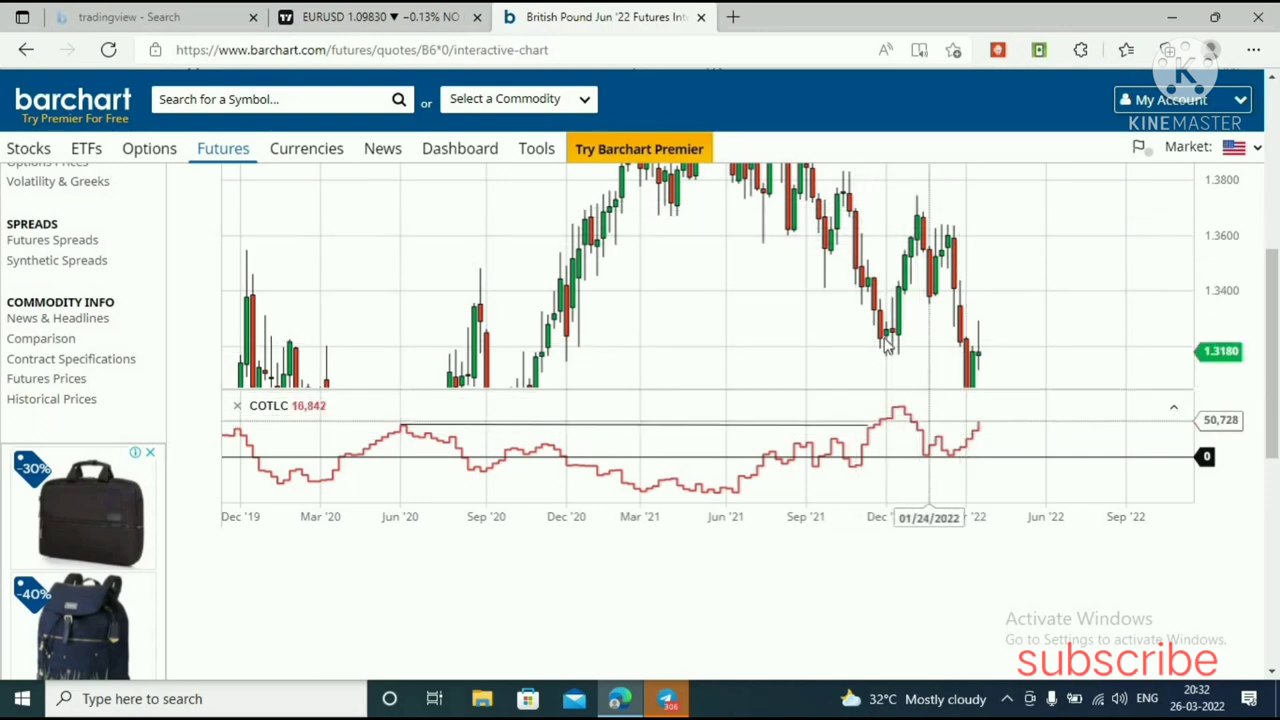
pyautogui.moveTo(816, 319); pyautogui.dragTo(823, 354)
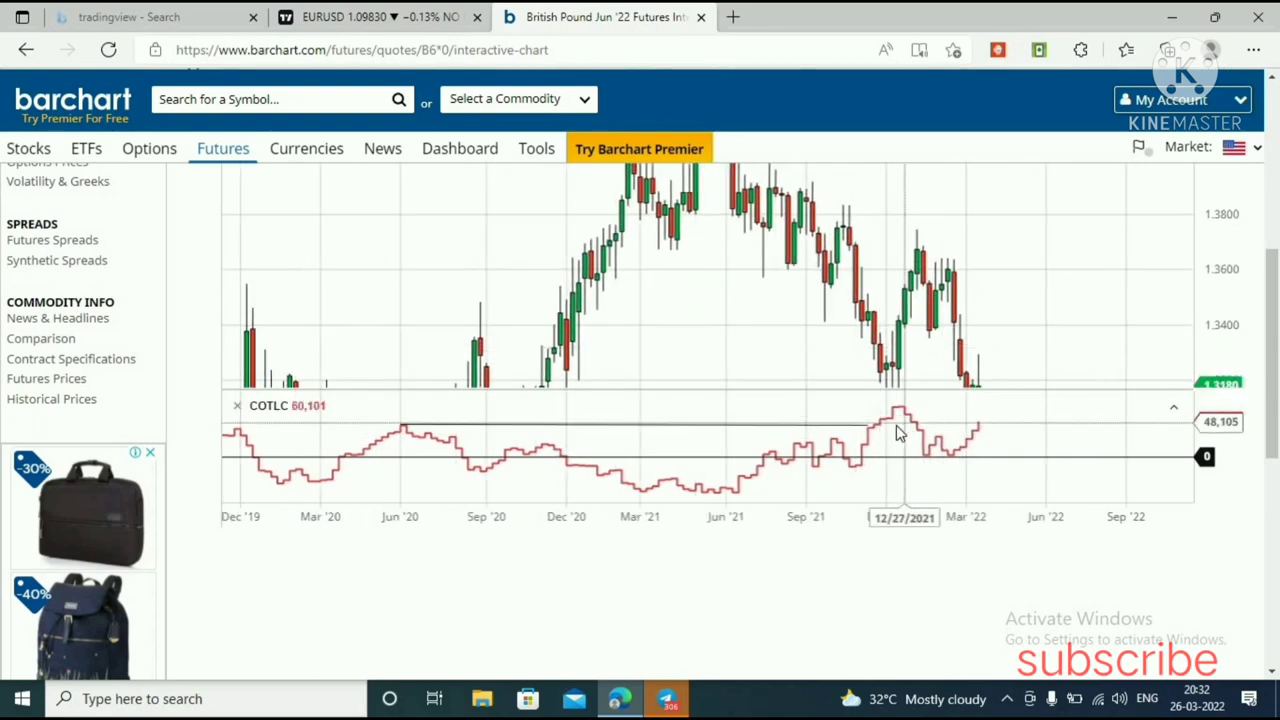
pyautogui.moveTo(868, 306); pyautogui.dragTo(857, 257)
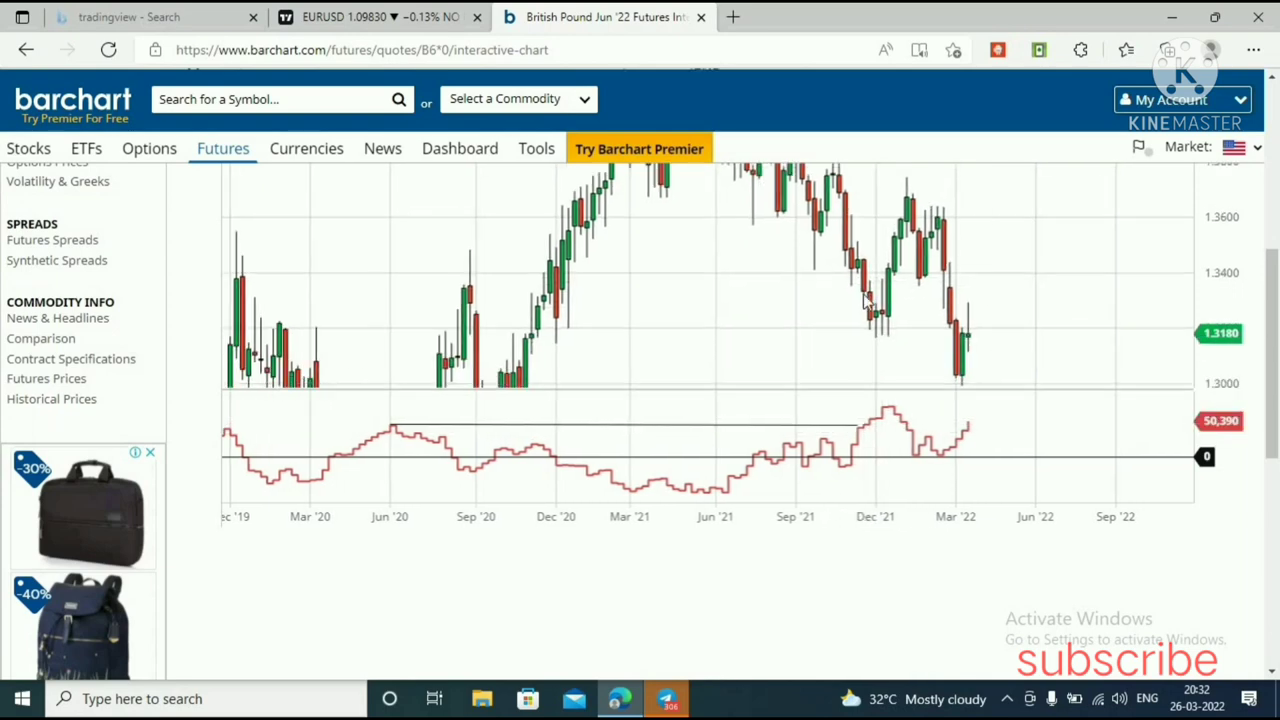
# - Switch to the TradingView diagrams and review Case 1 and Case 2, ending on the Case 3 high break and reversal sign
pyautogui.click(432, 20)
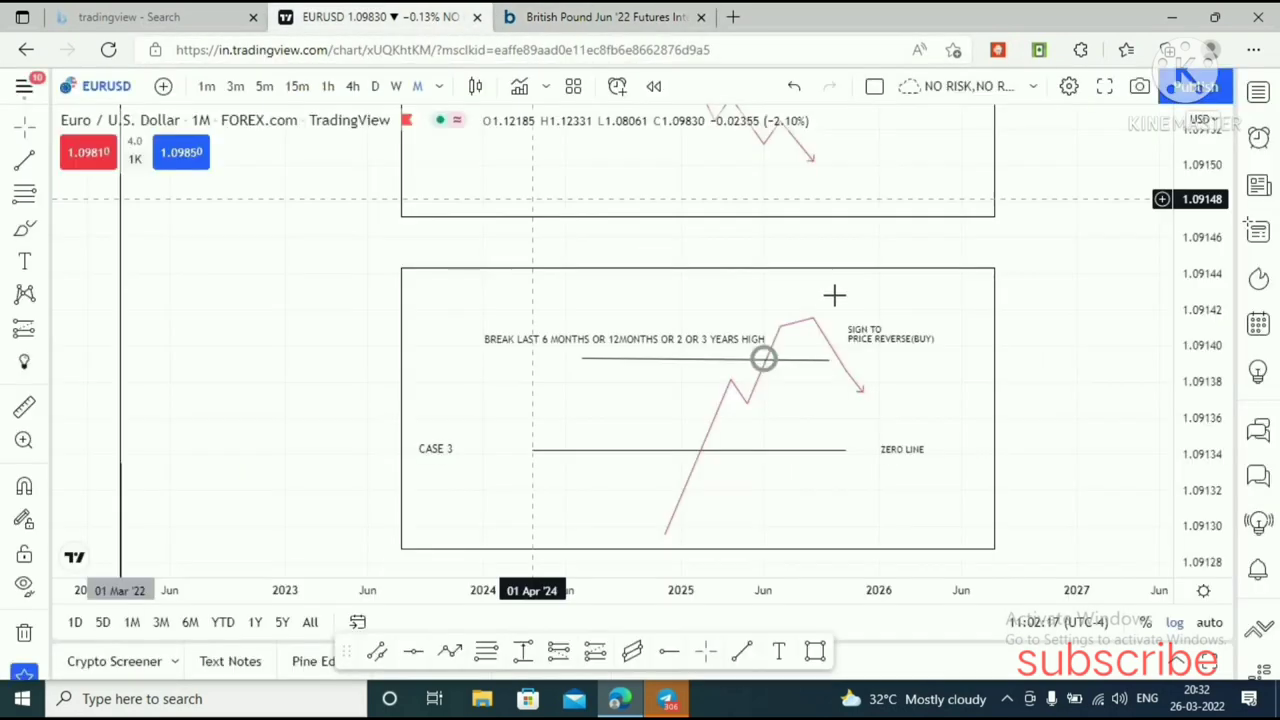
pyautogui.moveTo(1062, 207)
pyautogui.mouseDown()
pyautogui.moveTo(1051, 480)
pyautogui.moveTo(1053, 440)
pyautogui.mouseUp()
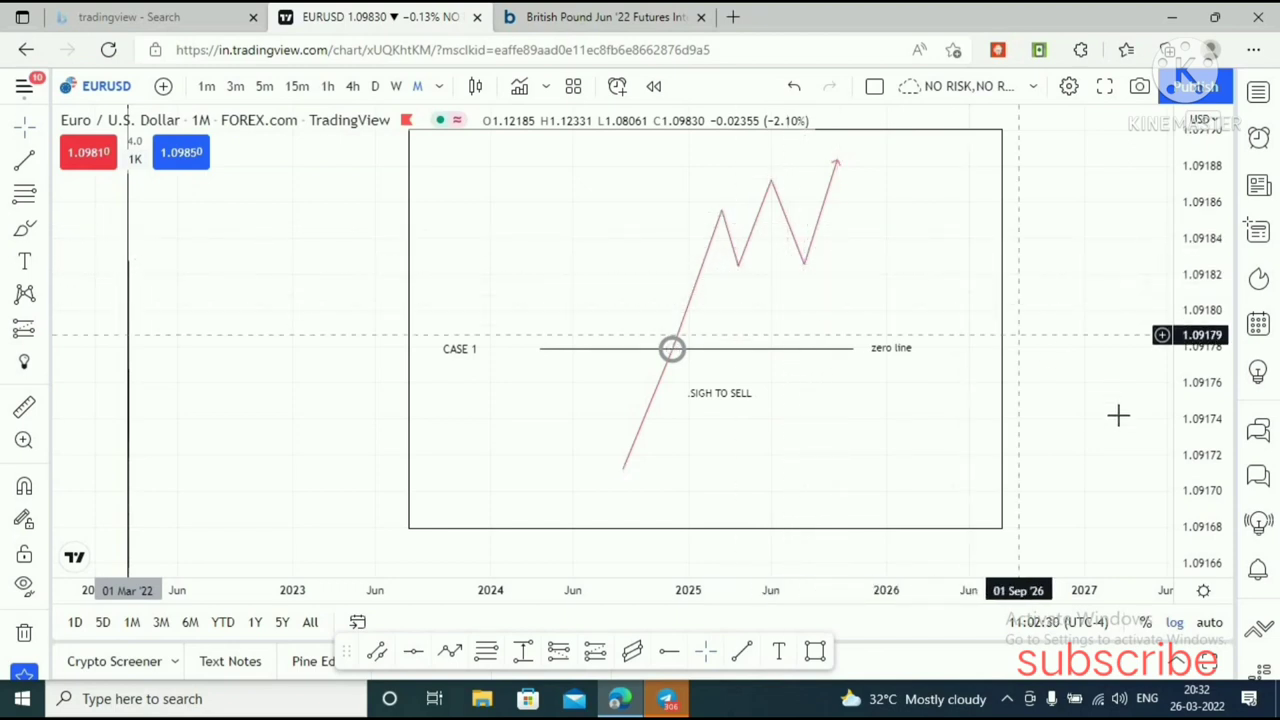
pyautogui.scroll(-10, 1085, 365)
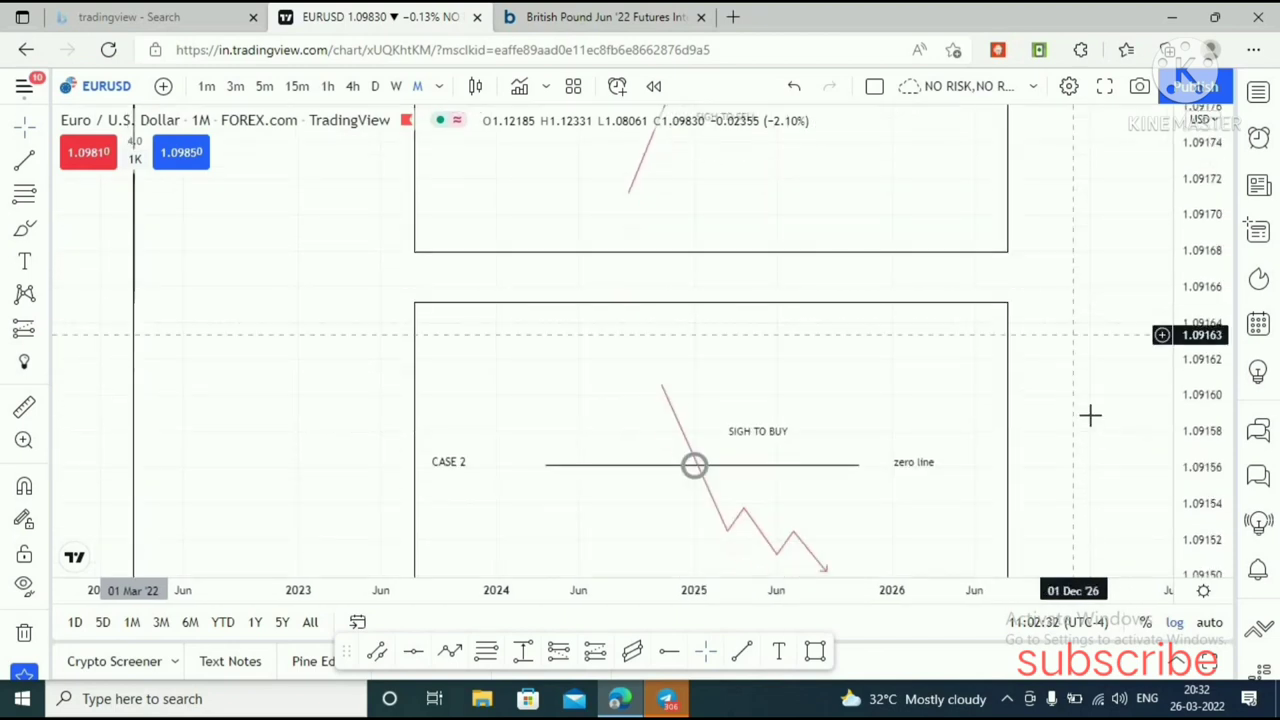
pyautogui.moveTo(1088, 368); pyautogui.dragTo(1080, 336)
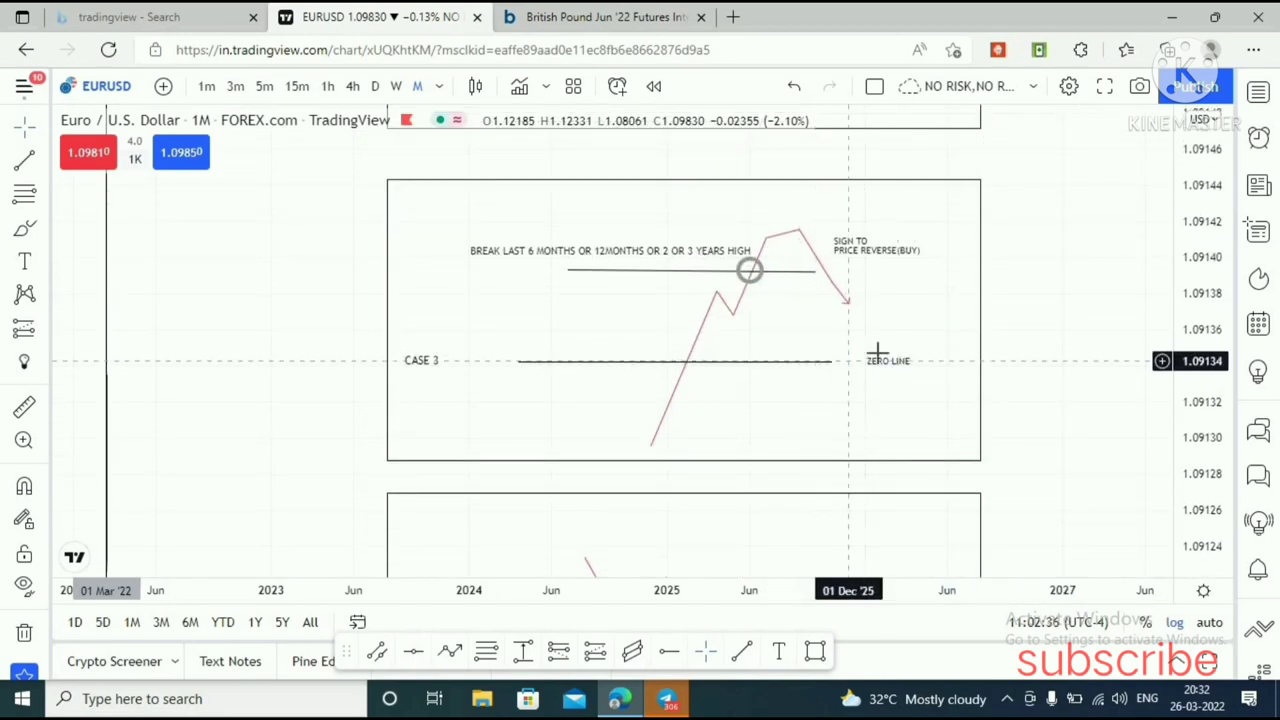
pyautogui.click(846, 363)
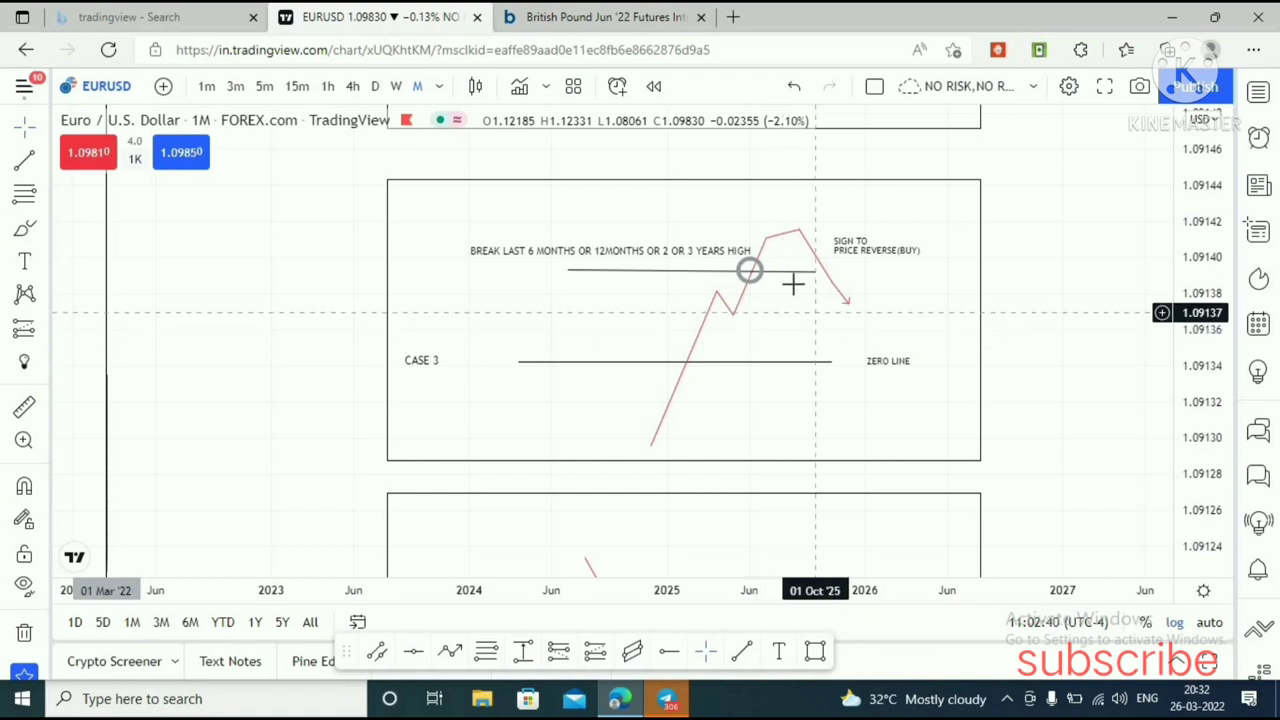
pyautogui.moveTo(809, 349); pyautogui.dragTo(814, 369)
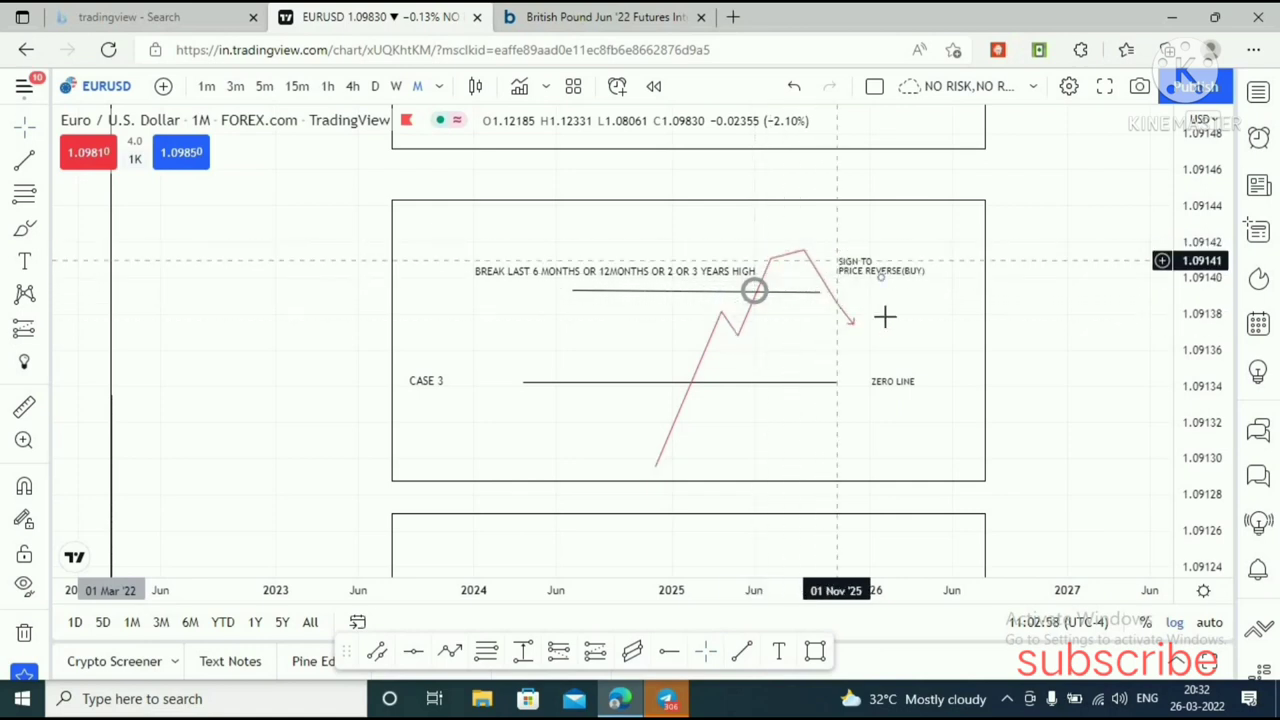
# - Return to the Barchart British Pound chart and compare the December 2021 COTLC peak with the price reversal
pyautogui.click(598, 12)
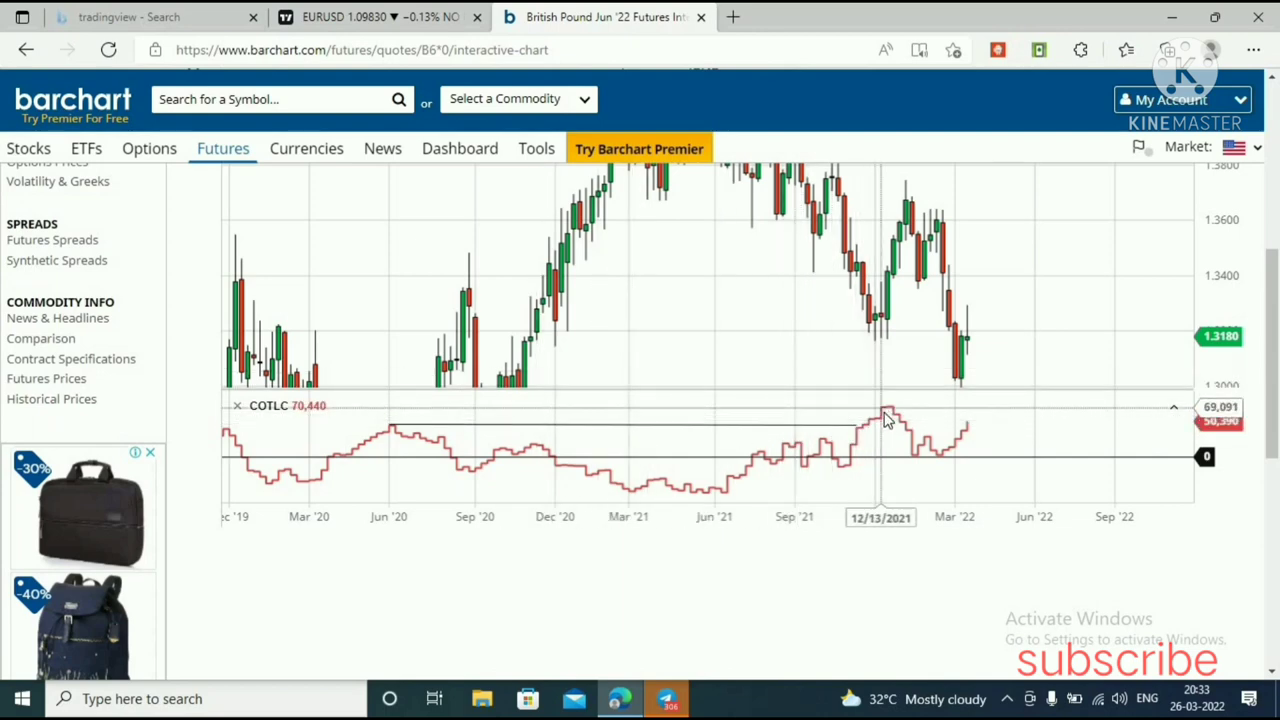
pyautogui.click(883, 330)
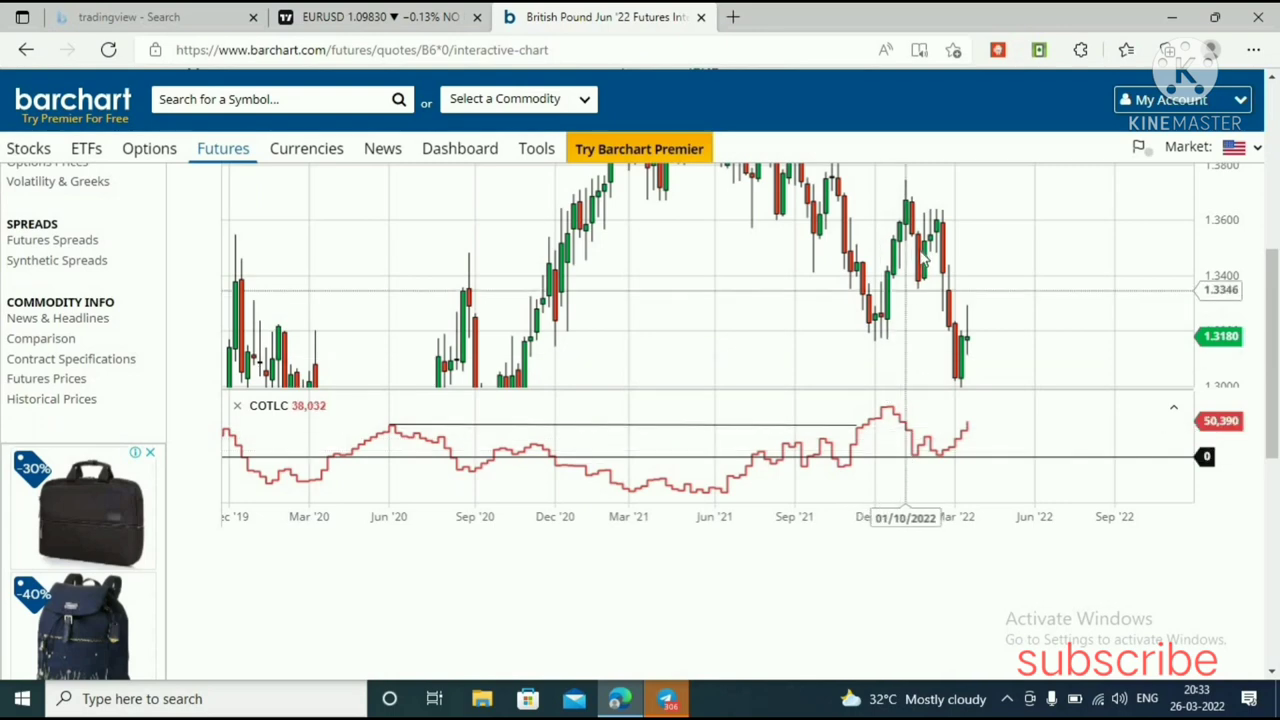
pyautogui.moveTo(1003, 255); pyautogui.dragTo(1017, 351)
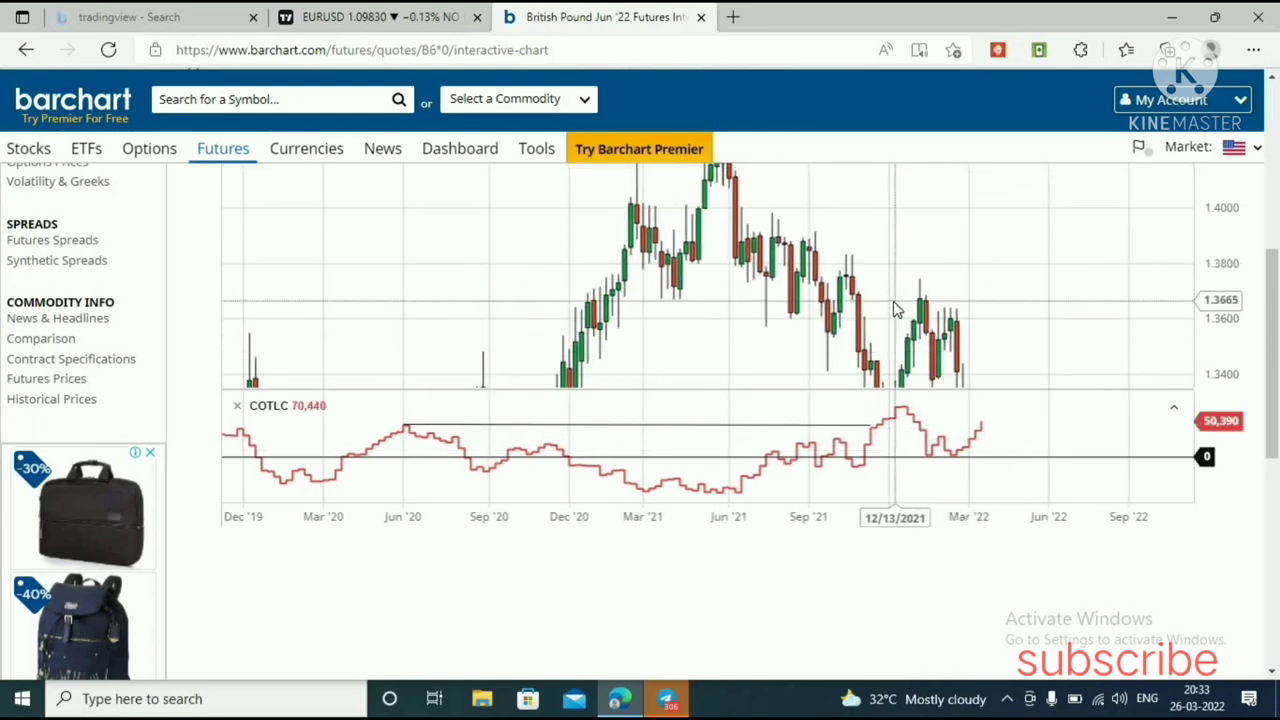
pyautogui.moveTo(894, 301); pyautogui.dragTo(877, 218)
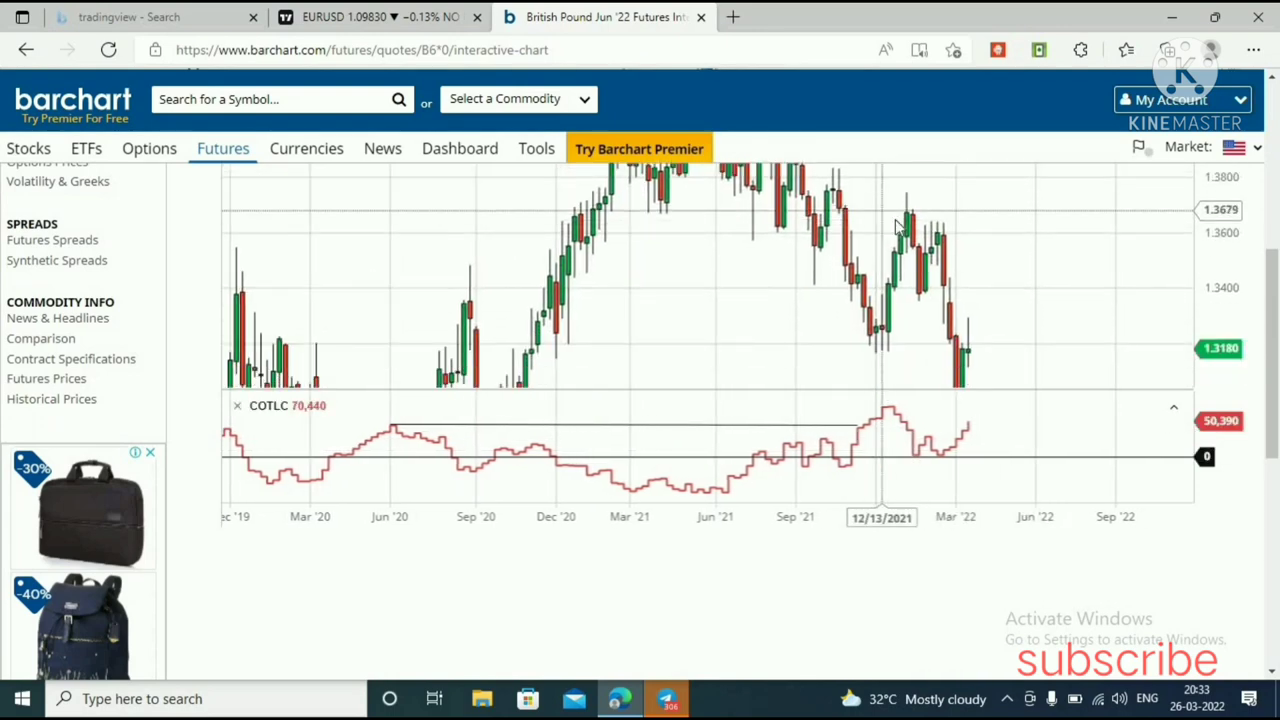
pyautogui.moveTo(885, 268); pyautogui.dragTo(894, 318)
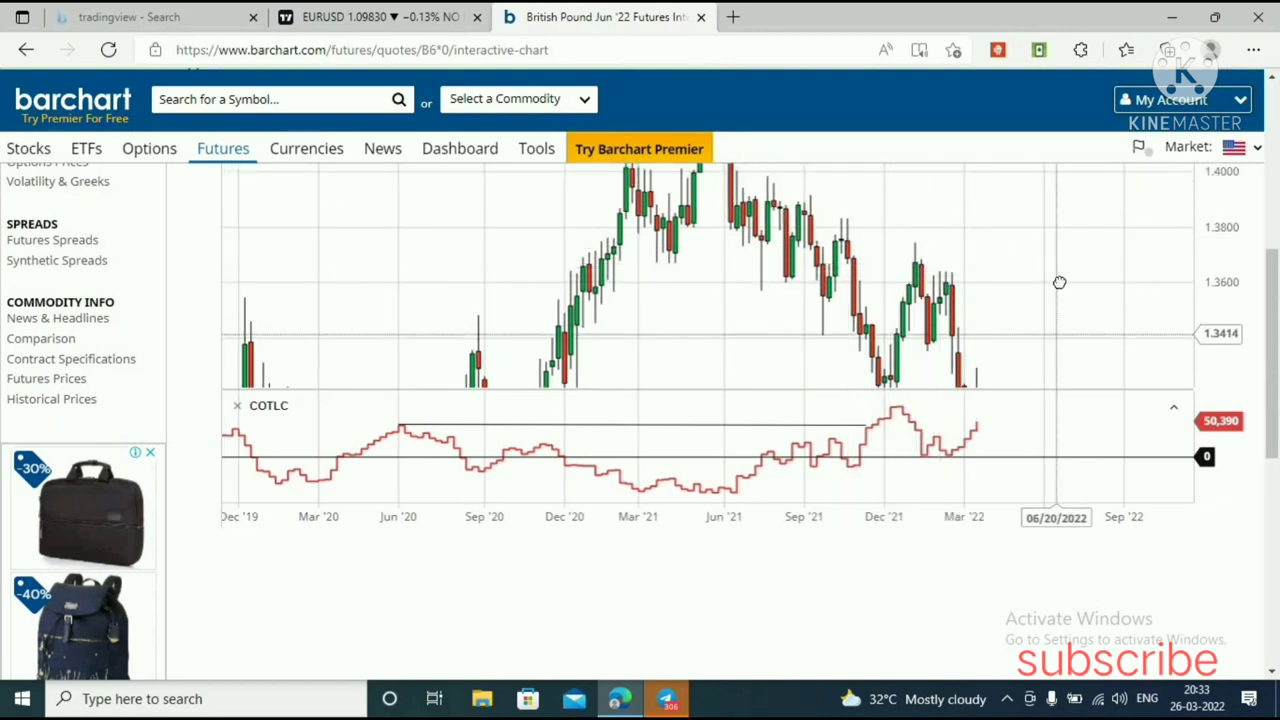
pyautogui.moveTo(1060, 283); pyautogui.dragTo(1063, 242)
# - Go back to the 2012–2014 British Pound history and examine the COTLC line against the low marked from early 2013
pyautogui.moveTo(654, 306); pyautogui.dragTo(851, 308)
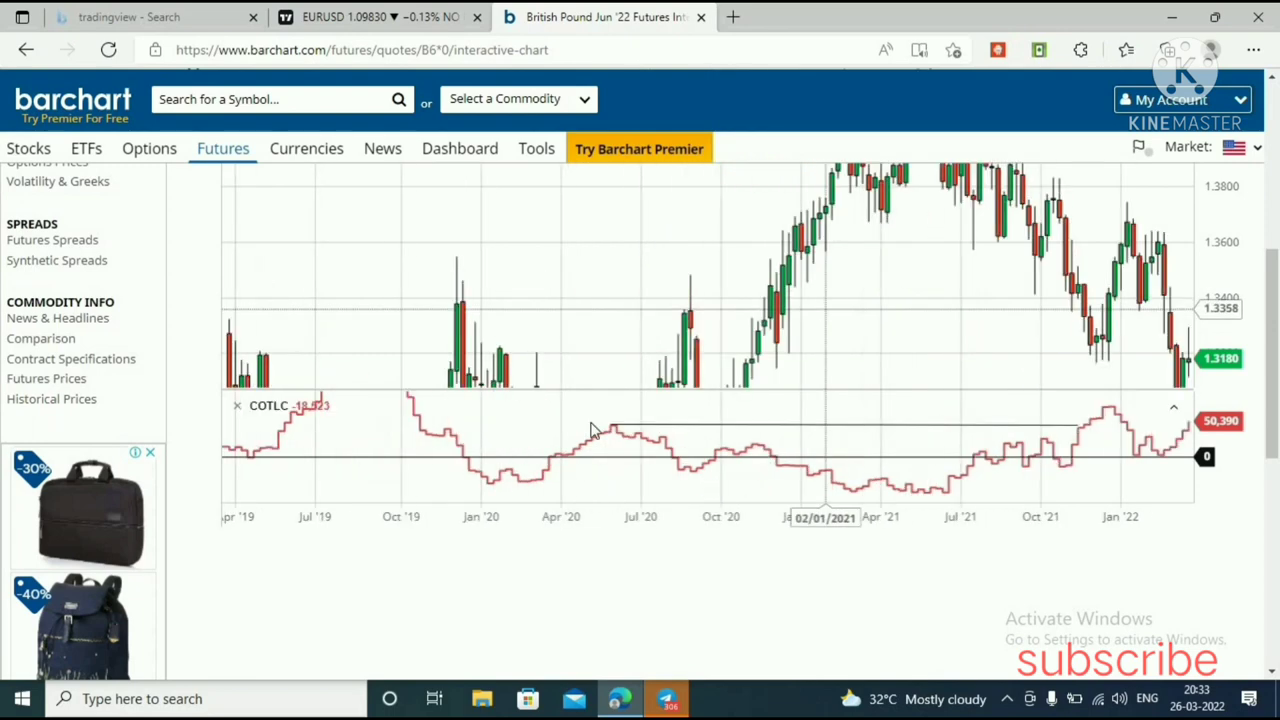
pyautogui.moveTo(566, 423); pyautogui.dragTo(743, 435)
pyautogui.hscroll(-10, 743, 436)
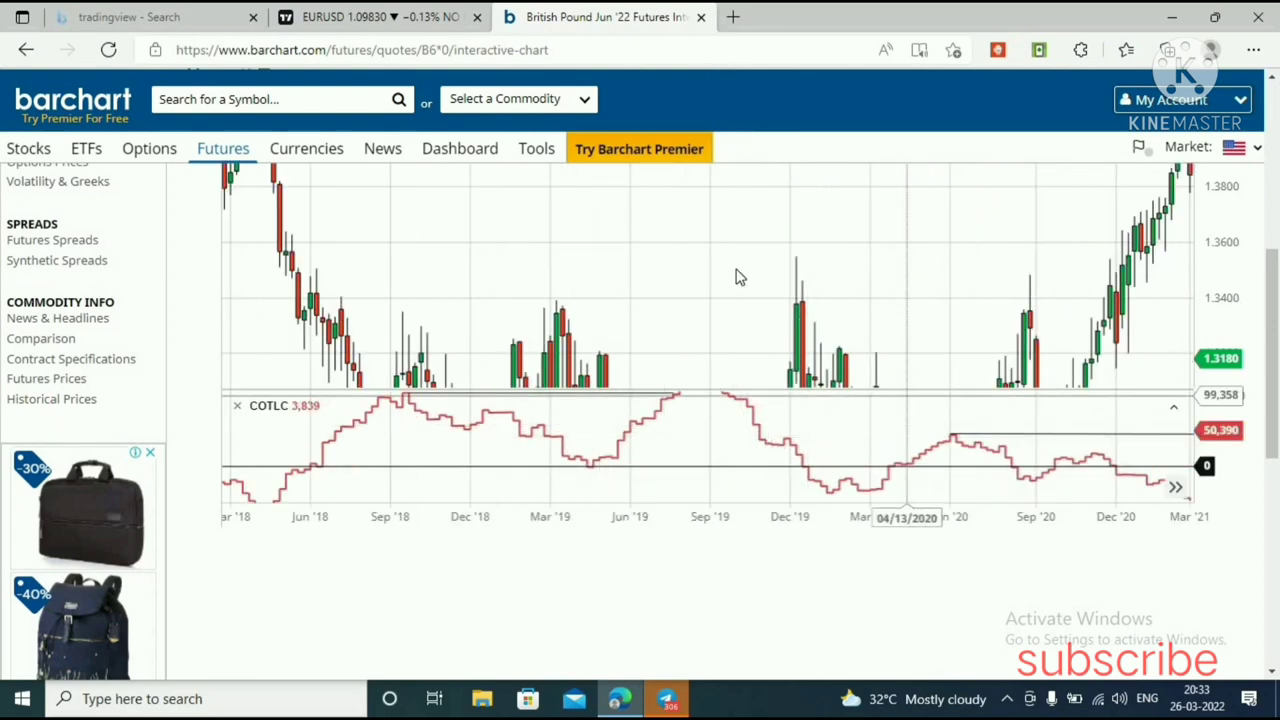
pyautogui.hscroll(-10, 720, 288)
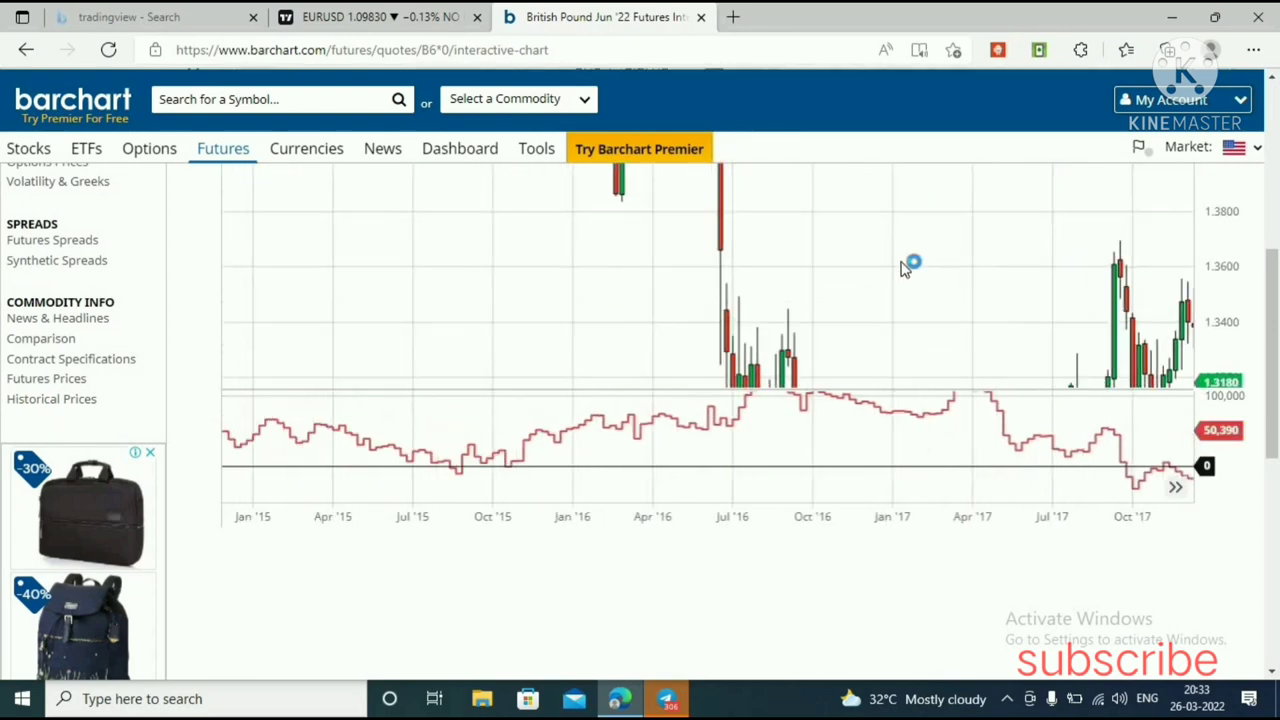
pyautogui.hscroll(-10, 882, 300)
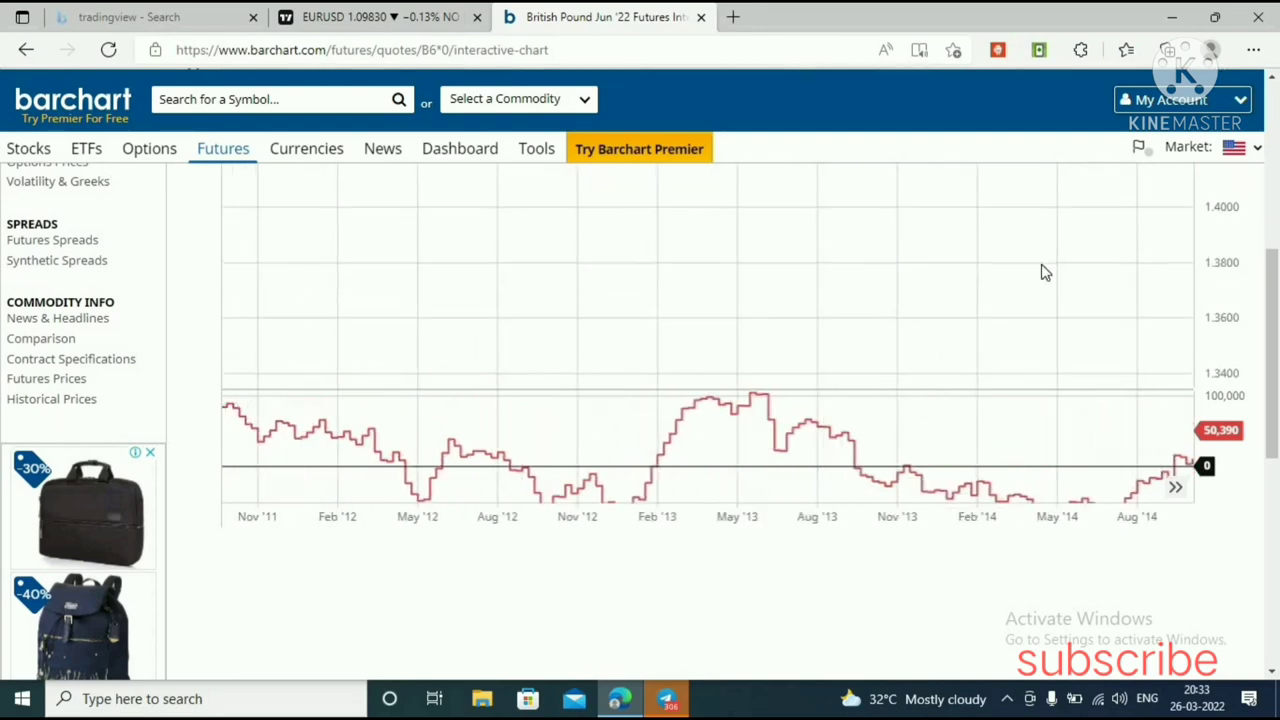
pyautogui.hscroll(5, 1006, 320)
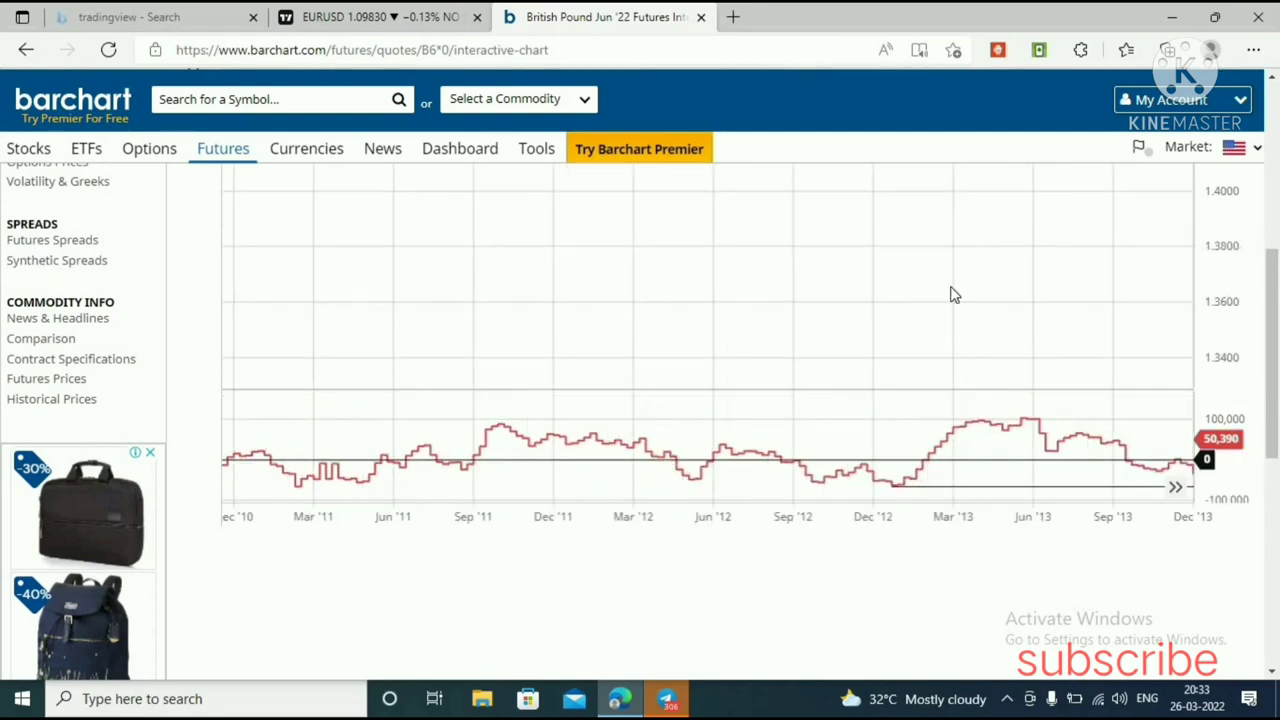
pyautogui.hscroll(3, 965, 424)
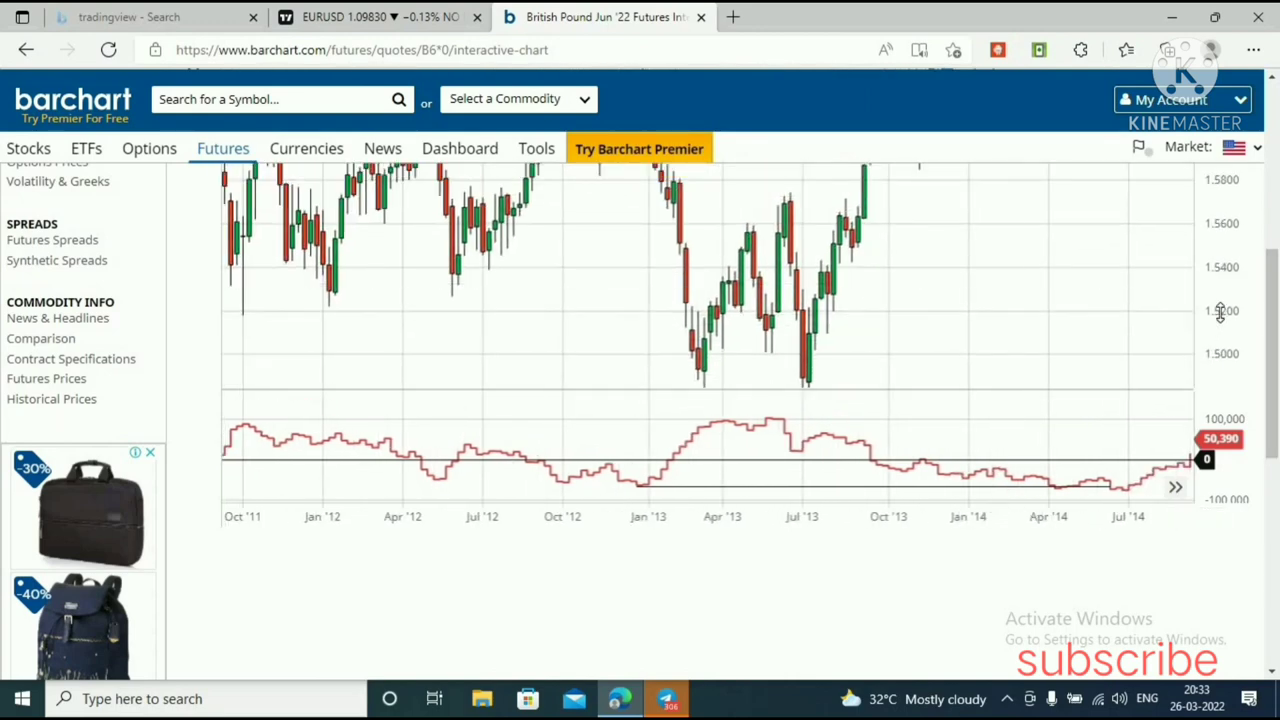
pyautogui.moveTo(1224, 274); pyautogui.dragTo(1224, 240)
pyautogui.moveTo(1080, 291); pyautogui.dragTo(1058, 244)
pyautogui.moveTo(1229, 466); pyautogui.dragTo(1222, 428)
pyautogui.hscroll(1, 1038, 233)
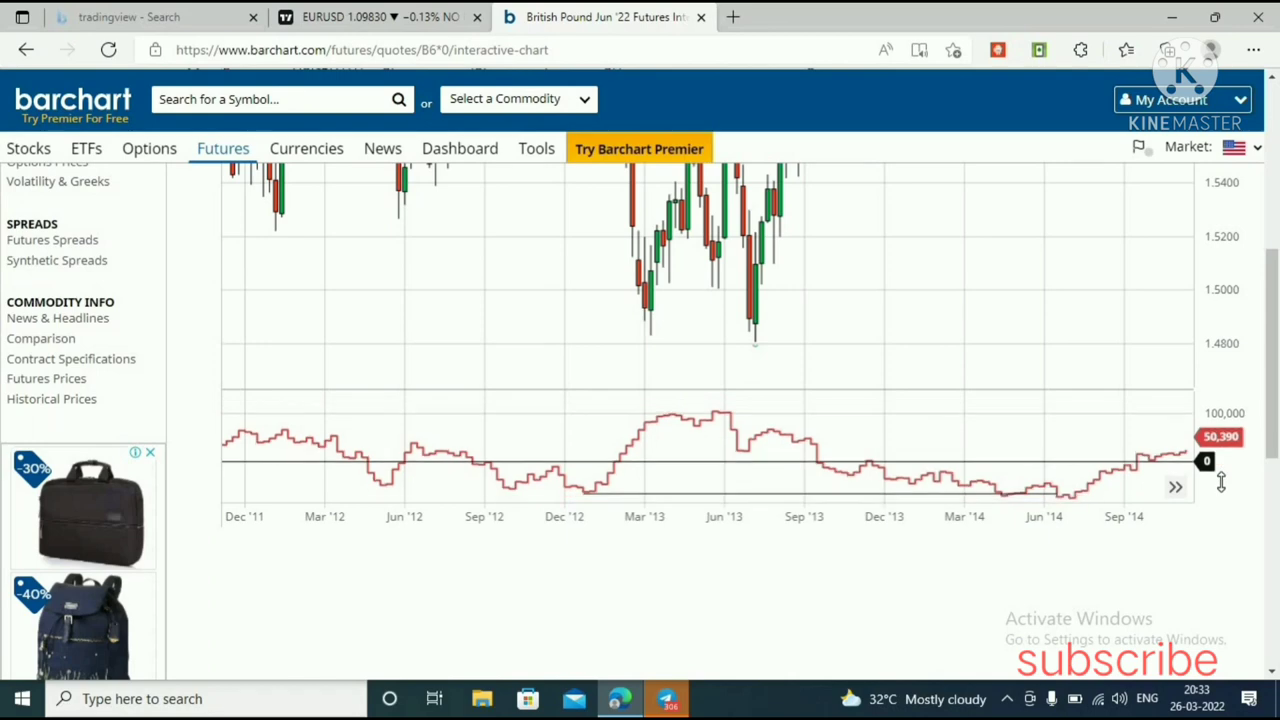
pyautogui.hscroll(1, 1040, 300)
# - Switch to the TradingView diagrams and examine Case 4, with its zero-line cross, low break and reversal (sell) sign
pyautogui.click(370, 17)
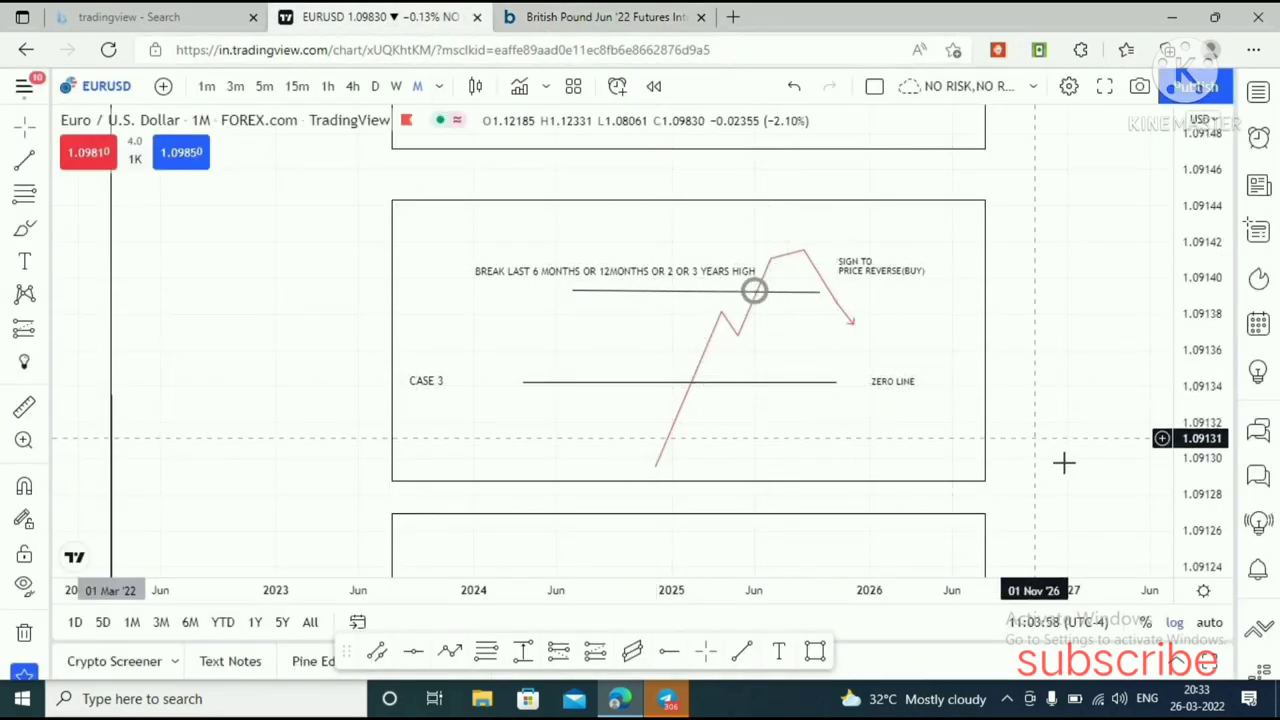
pyautogui.scroll(-5, 1075, 465)
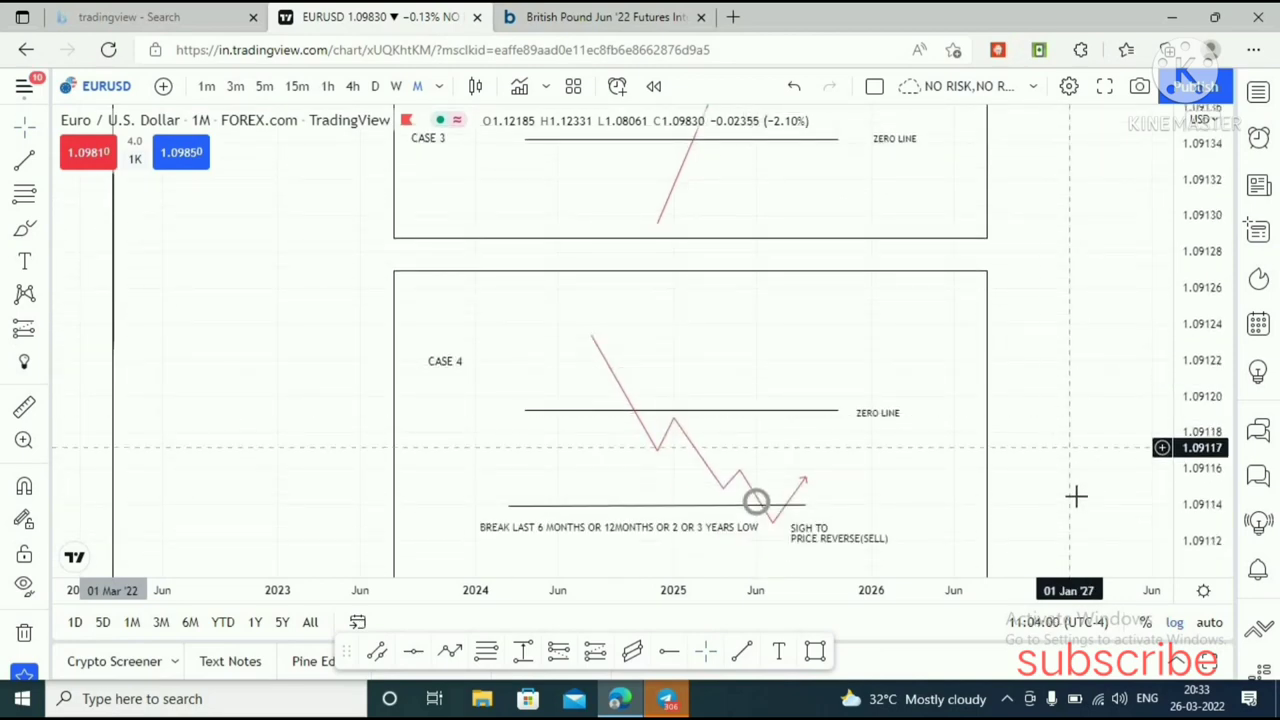
pyautogui.moveTo(1067, 409); pyautogui.dragTo(1087, 457)
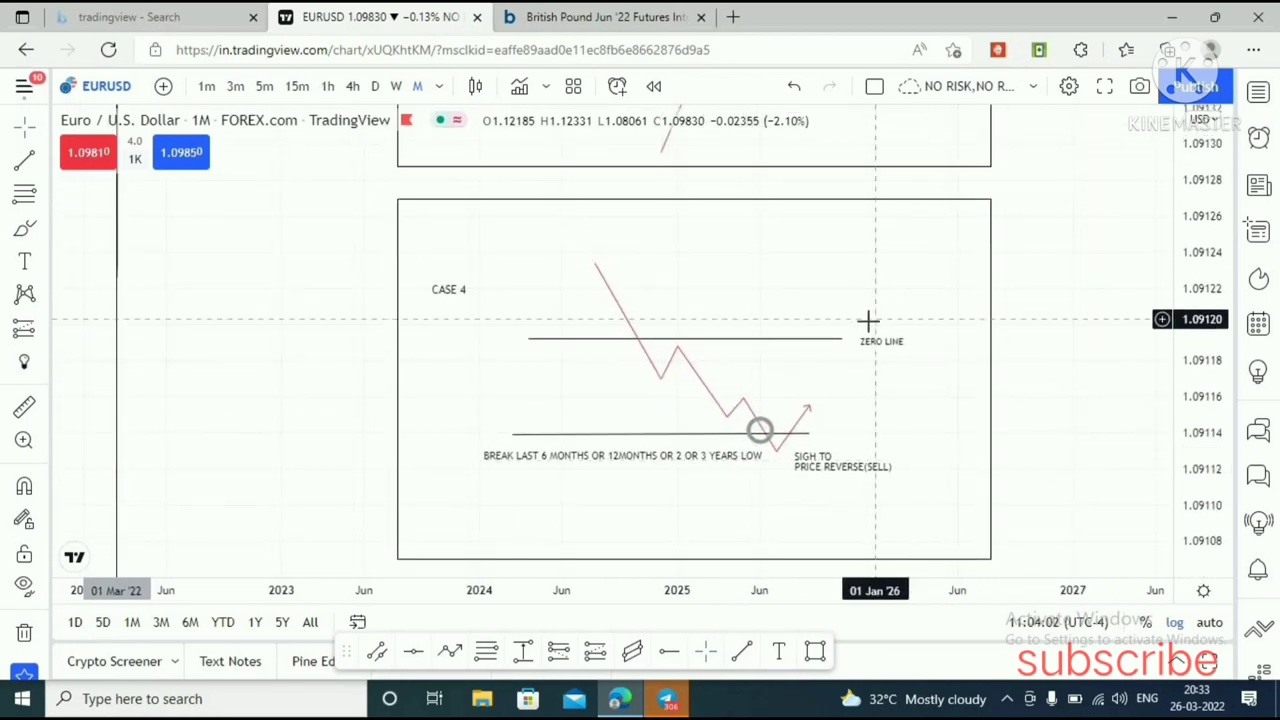
pyautogui.click(700, 366)
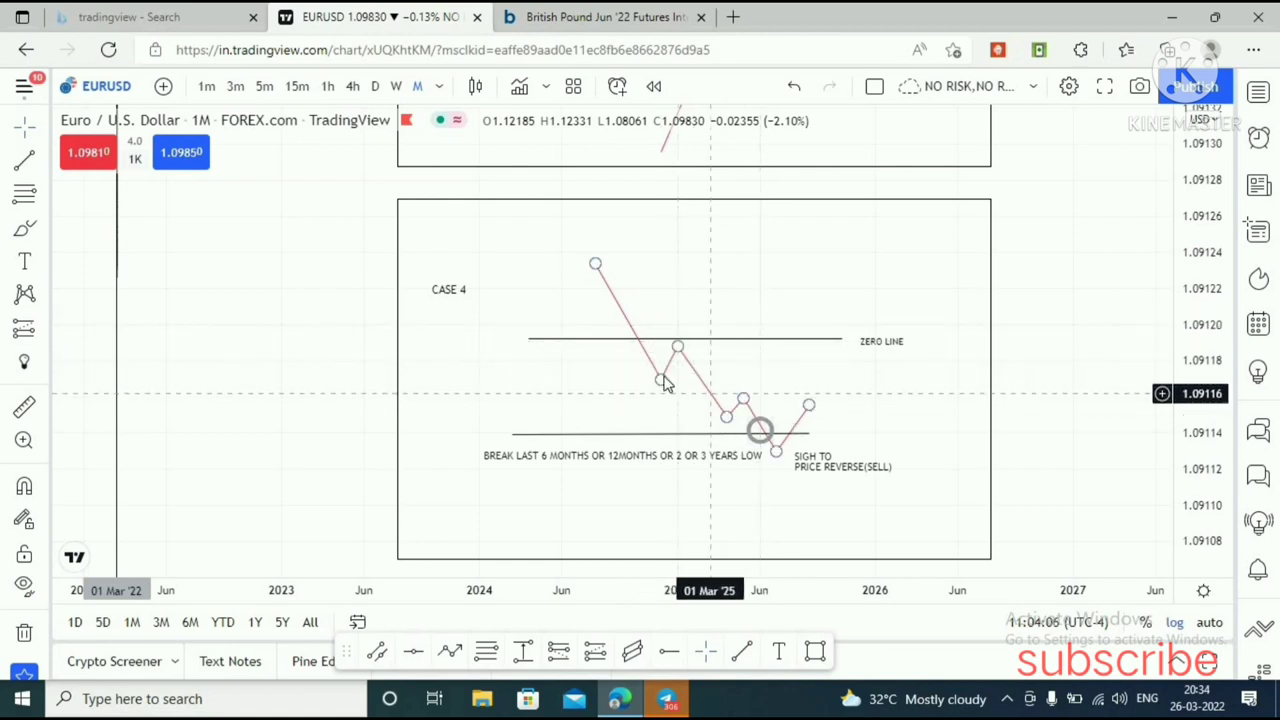
pyautogui.moveTo(653, 401); pyautogui.dragTo(687, 406)
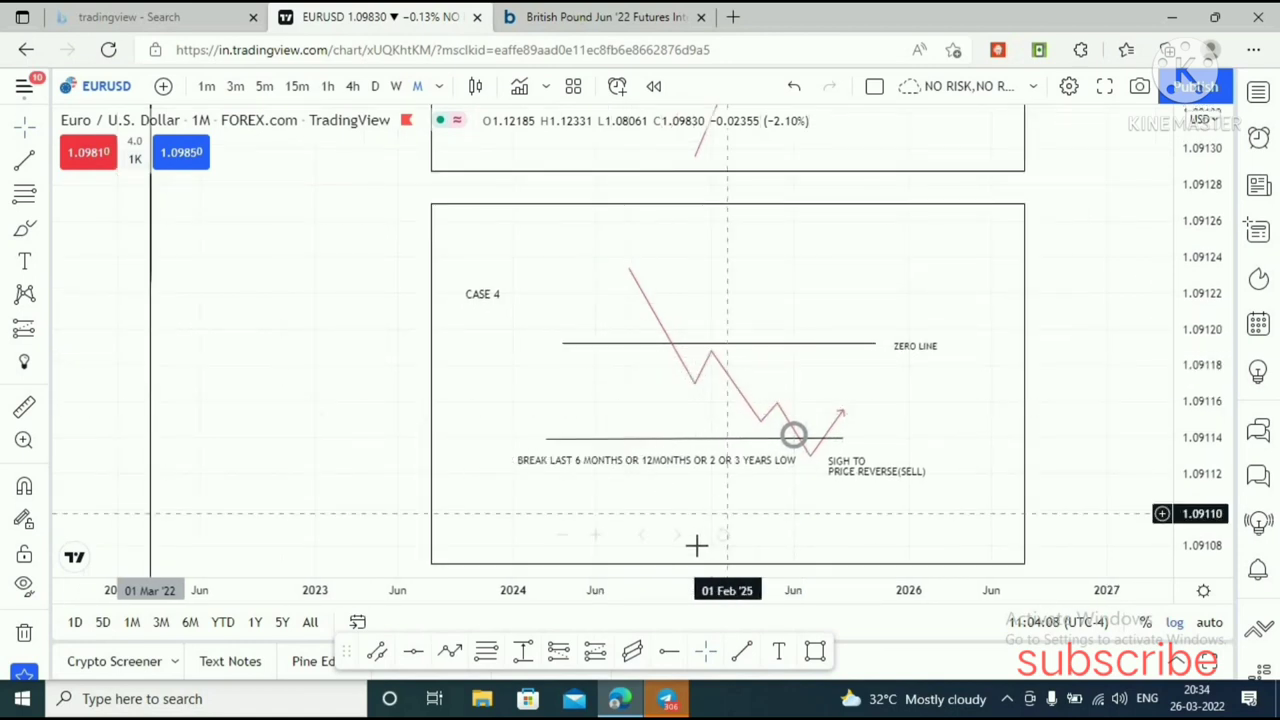
pyautogui.click(598, 539)
pyautogui.click(564, 537)
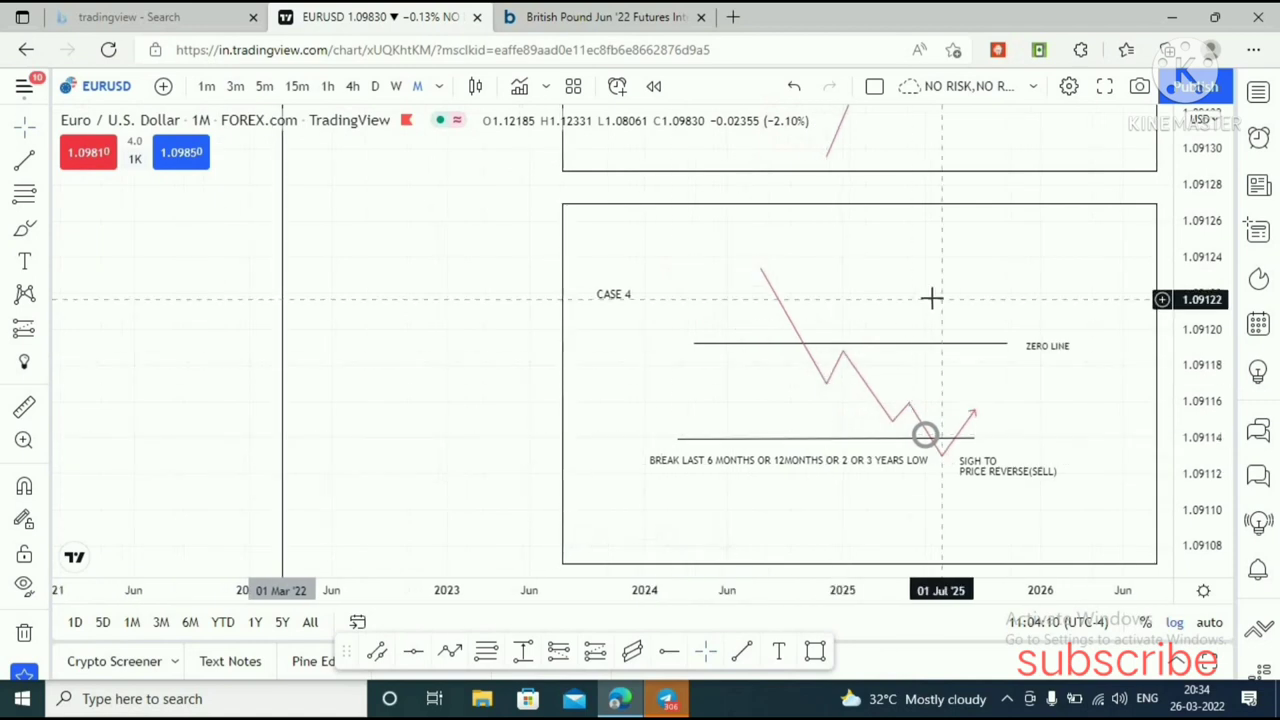
pyautogui.moveTo(909, 295); pyautogui.dragTo(836, 279)
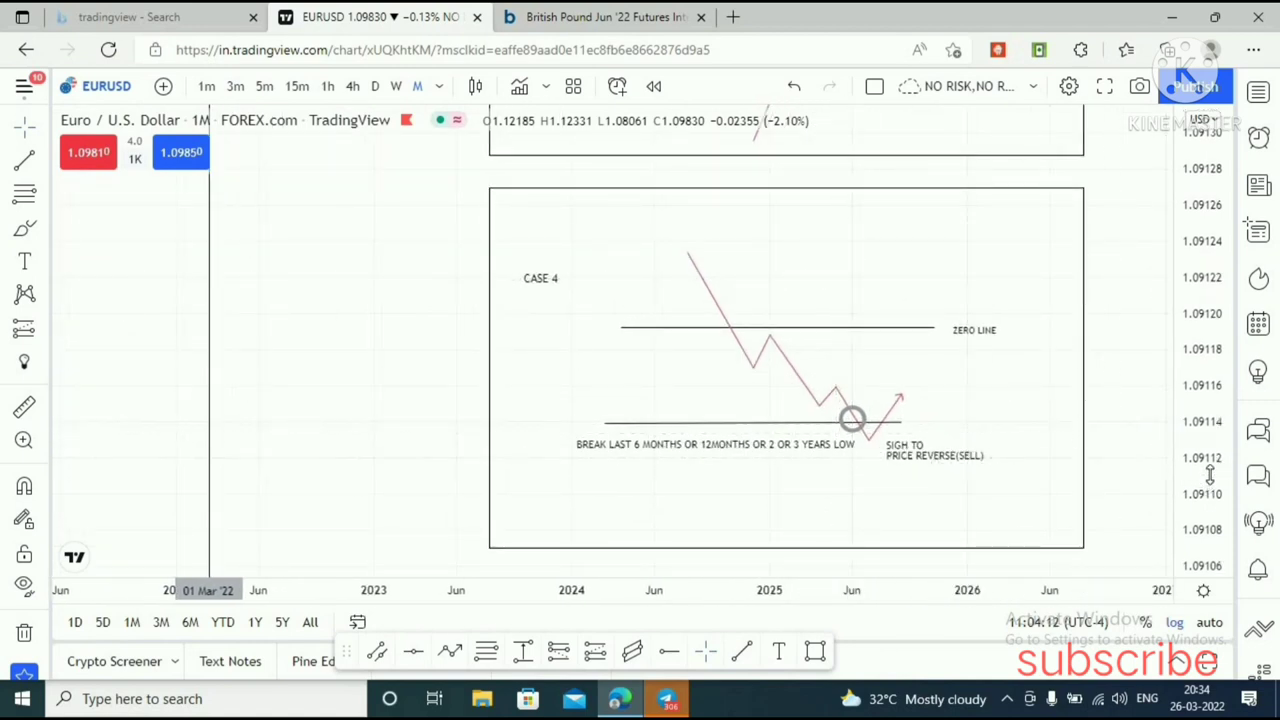
pyautogui.moveTo(1210, 475); pyautogui.dragTo(1208, 450)
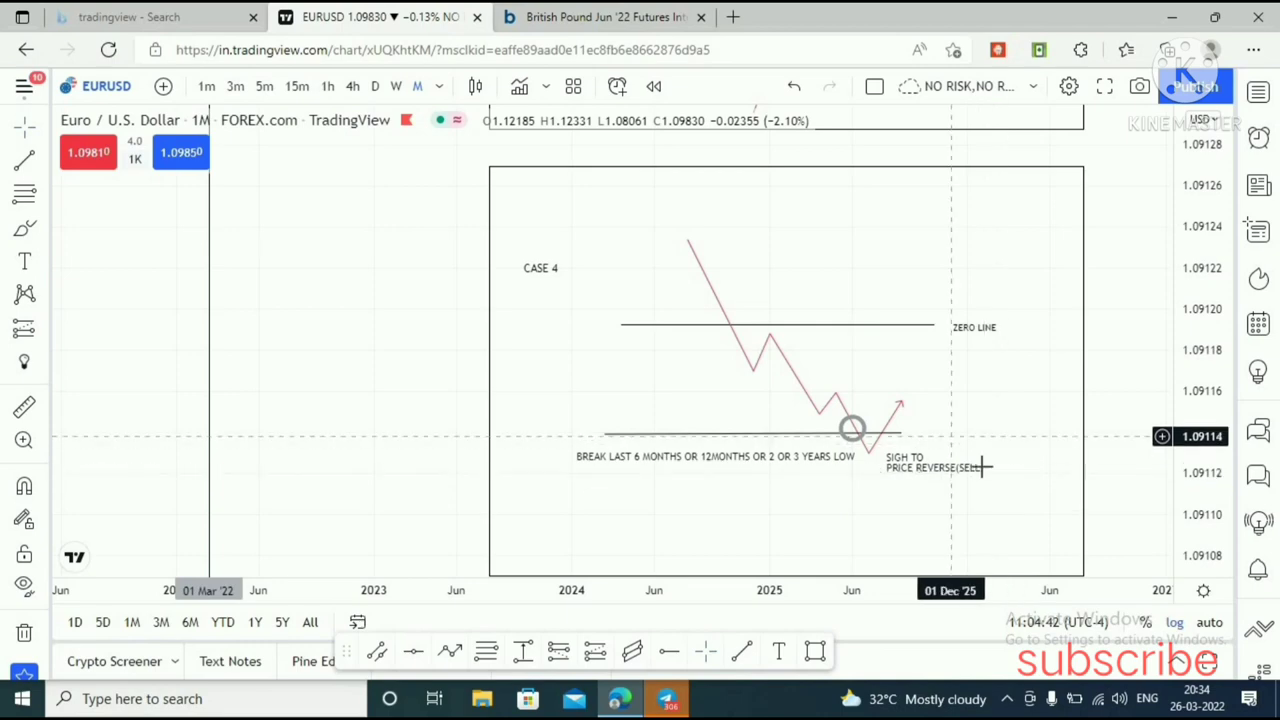
pyautogui.moveTo(989, 406); pyautogui.dragTo(999, 422)
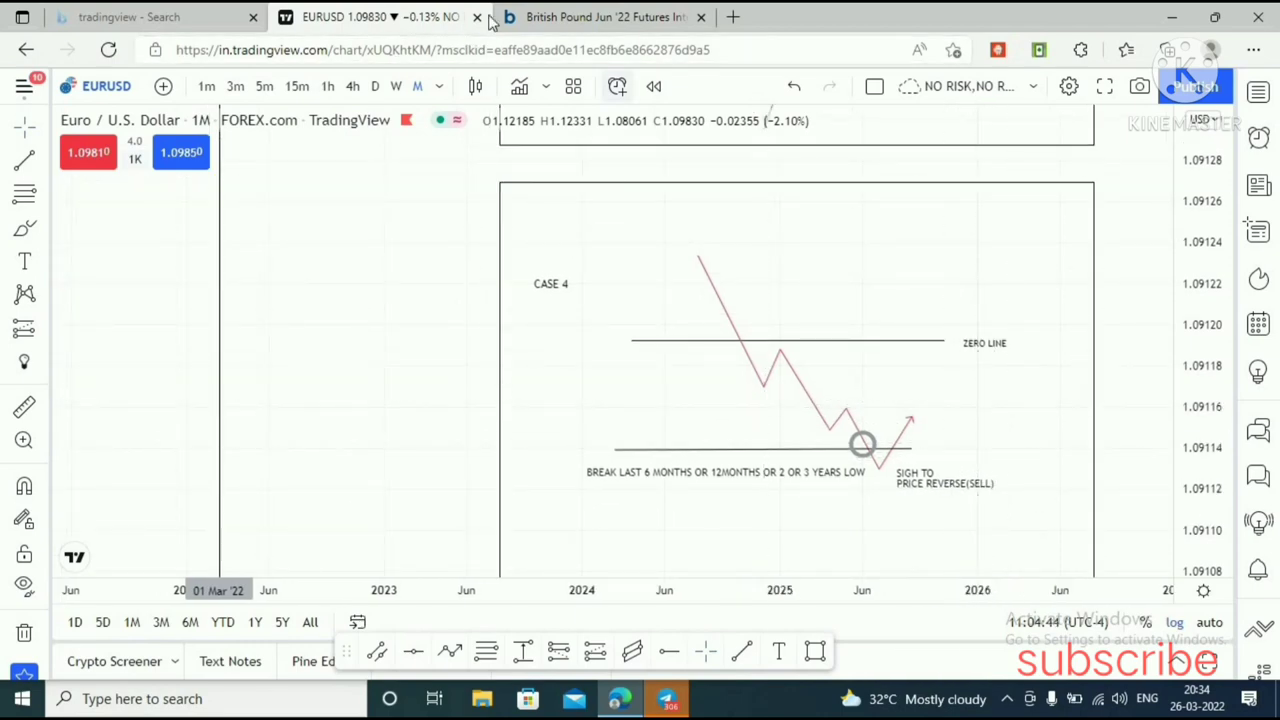
# - Return to the Barchart British Pound chart and choose Corn as the commodity
pyautogui.click(588, 16)
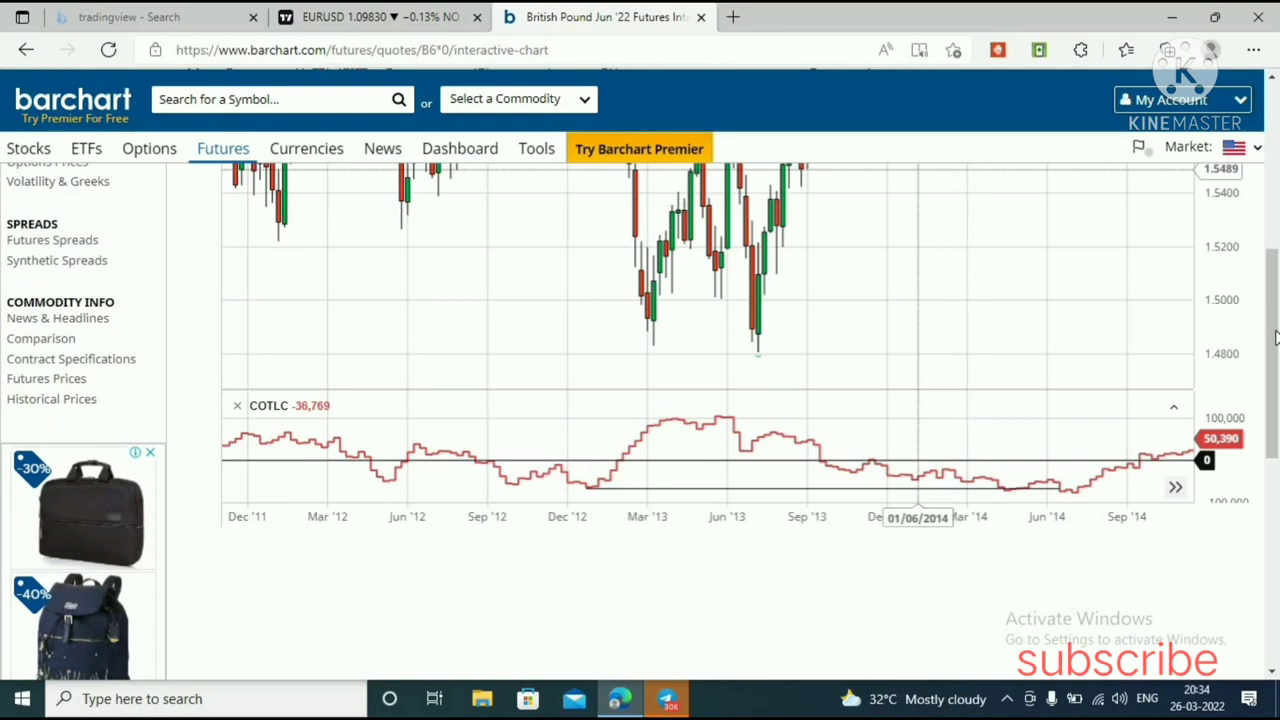
pyautogui.moveTo(1275, 338); pyautogui.dragTo(1275, 193)
pyautogui.moveTo(1186, 180); pyautogui.dragTo(939, 327)
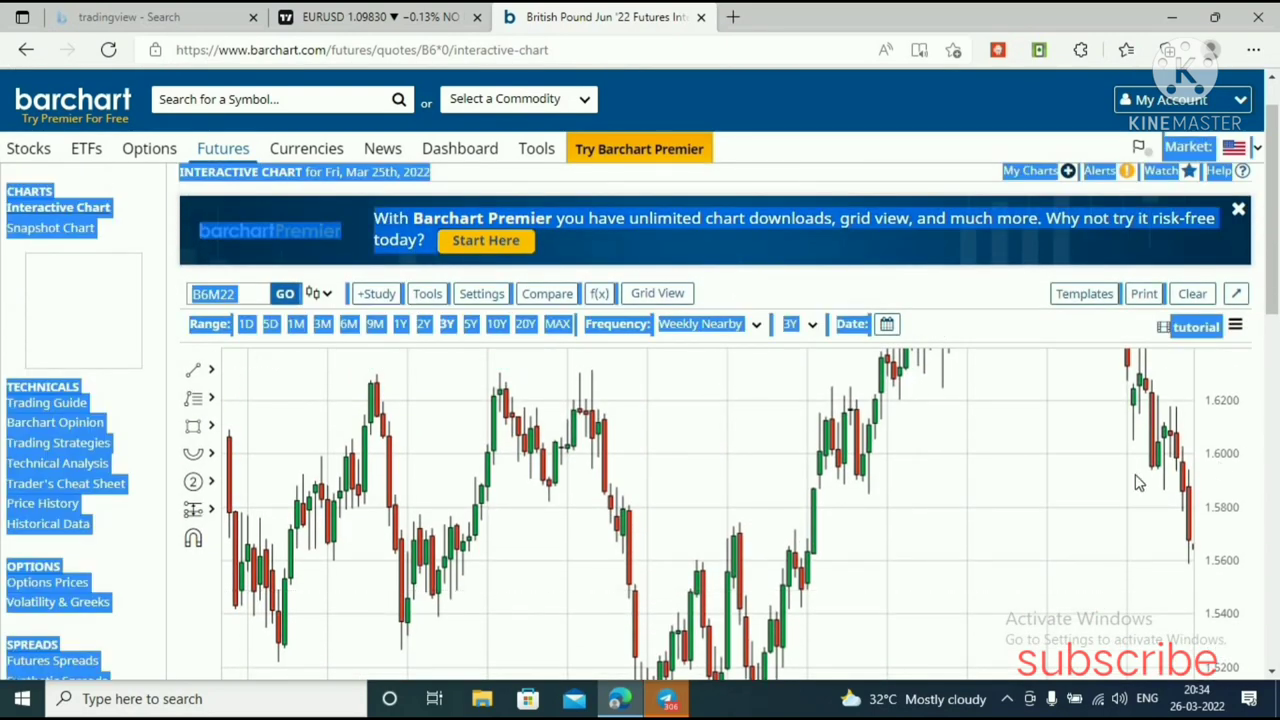
pyautogui.click(578, 106)
pyautogui.click(588, 179)
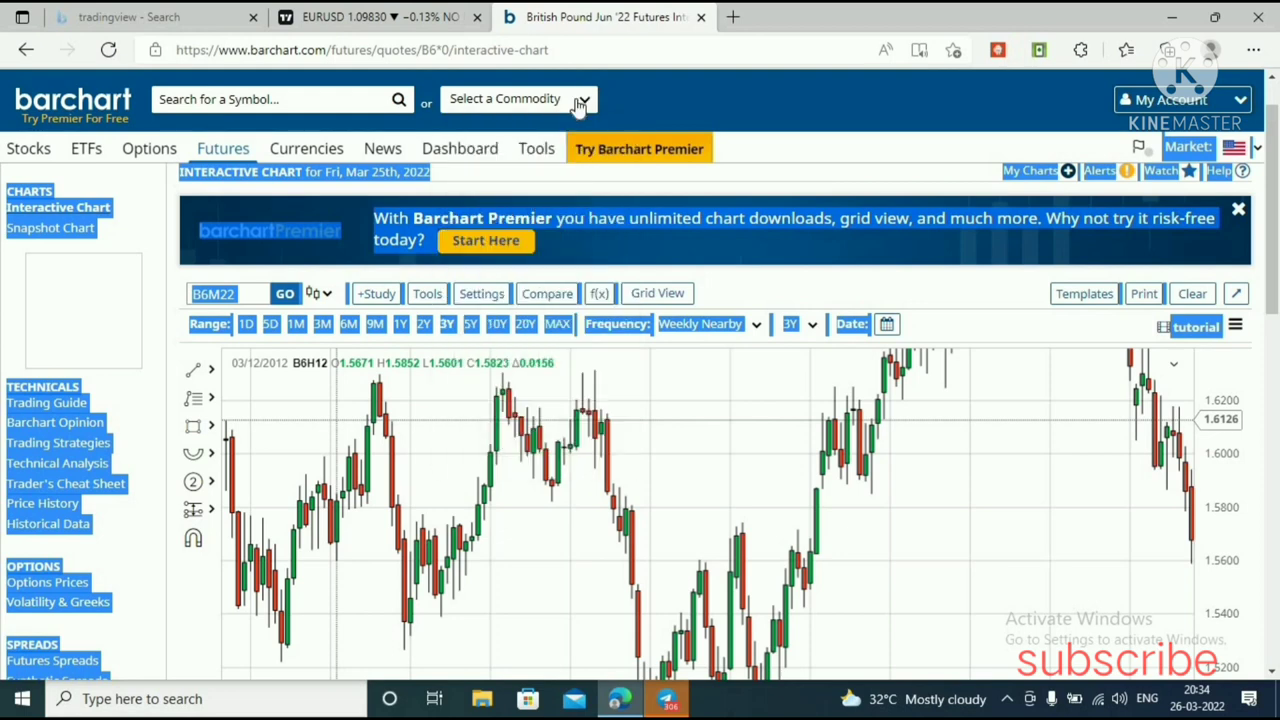
pyautogui.click(578, 106)
pyautogui.click(824, 358)
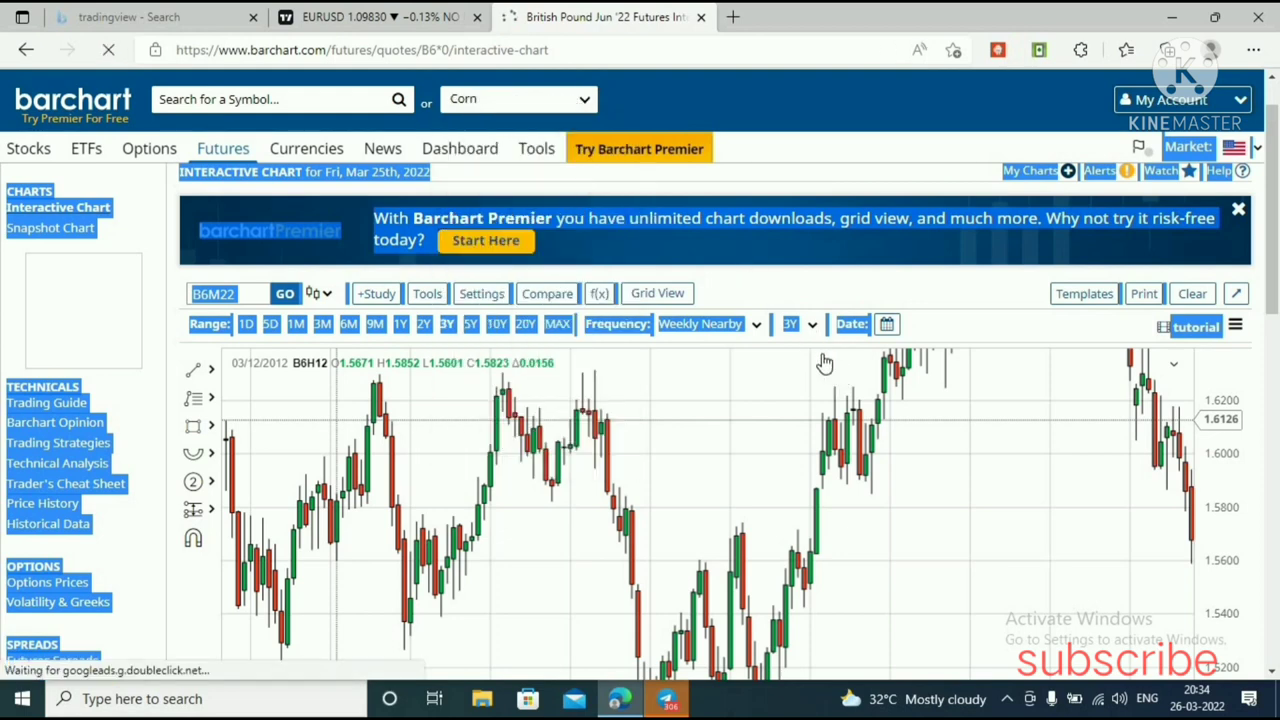
# - Switch to TradingView and recheck the price reversal (sell) sign in the Case 4 diagram
pyautogui.click(420, 17)
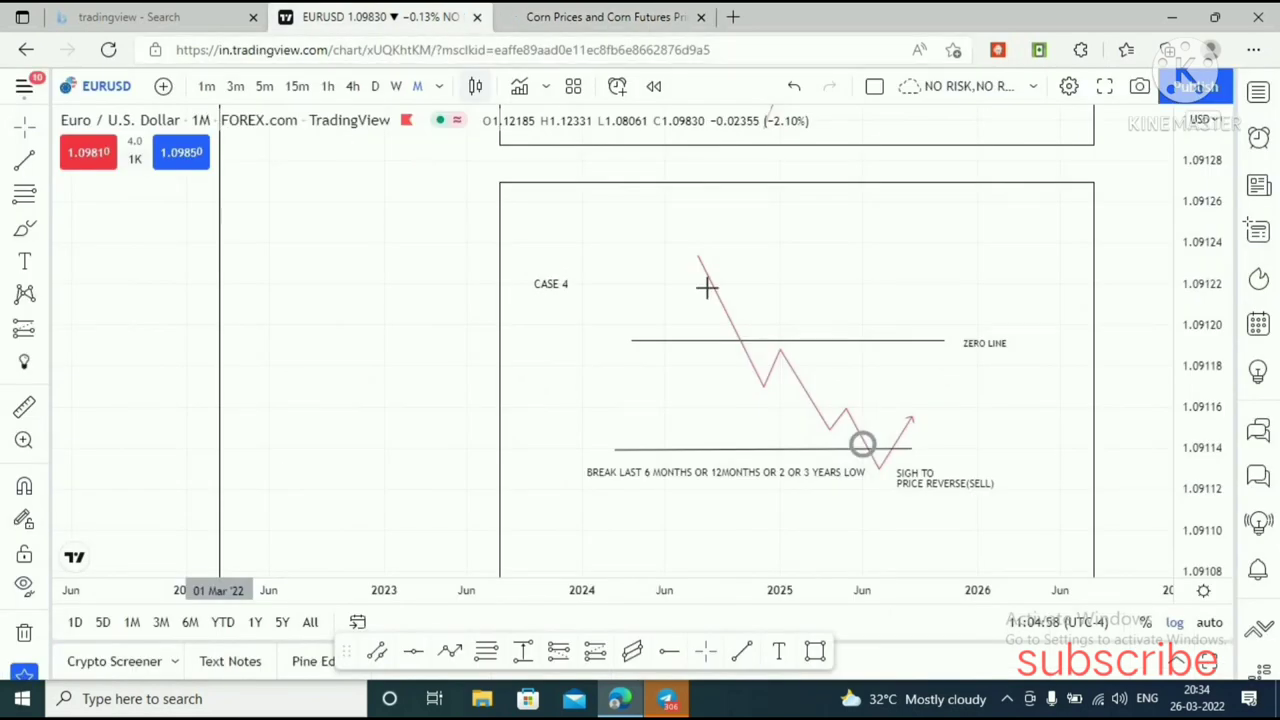
pyautogui.click(840, 402)
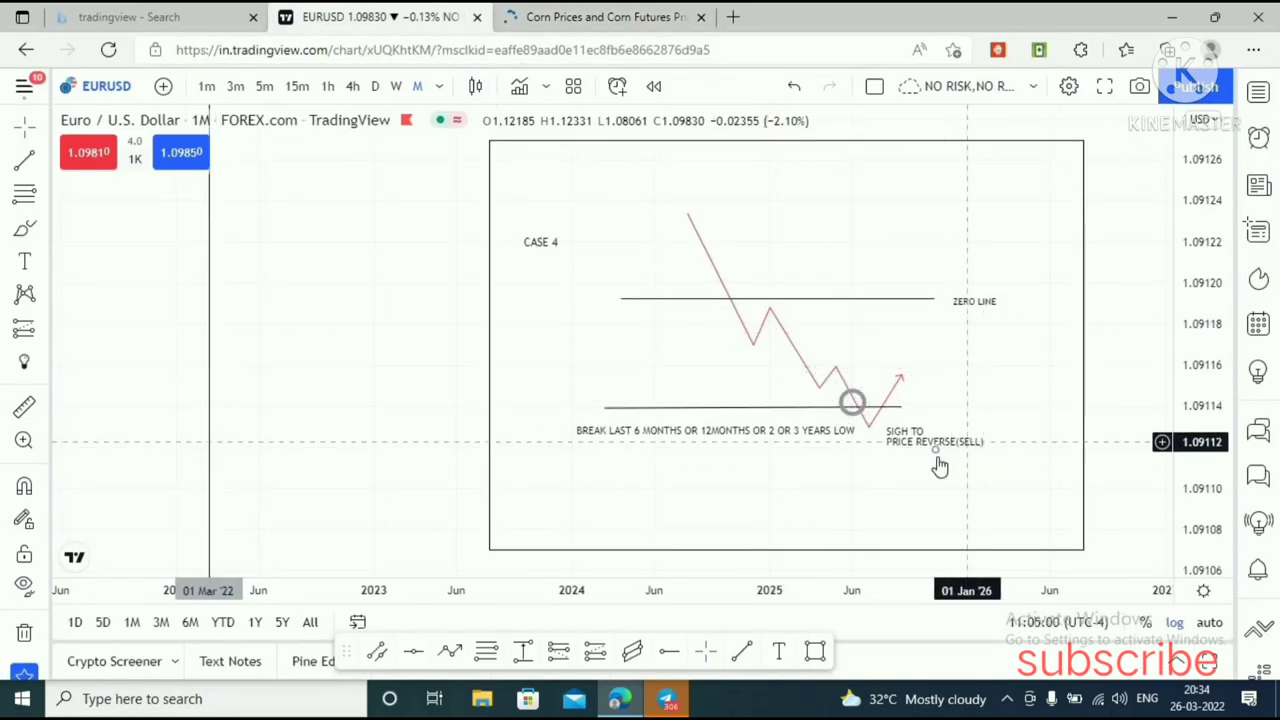
pyautogui.click(937, 460)
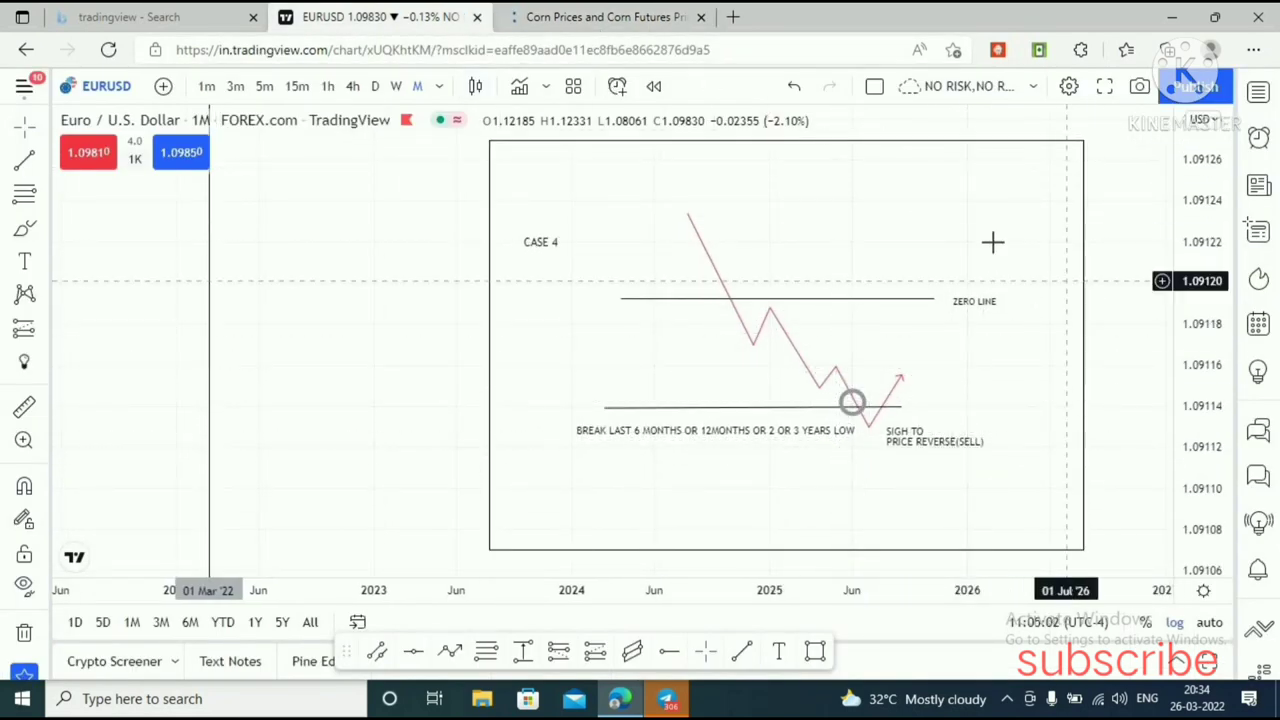
# - Return to Barchart, select British Pound as the commodity and open its interactive chart
pyautogui.click(605, 17)
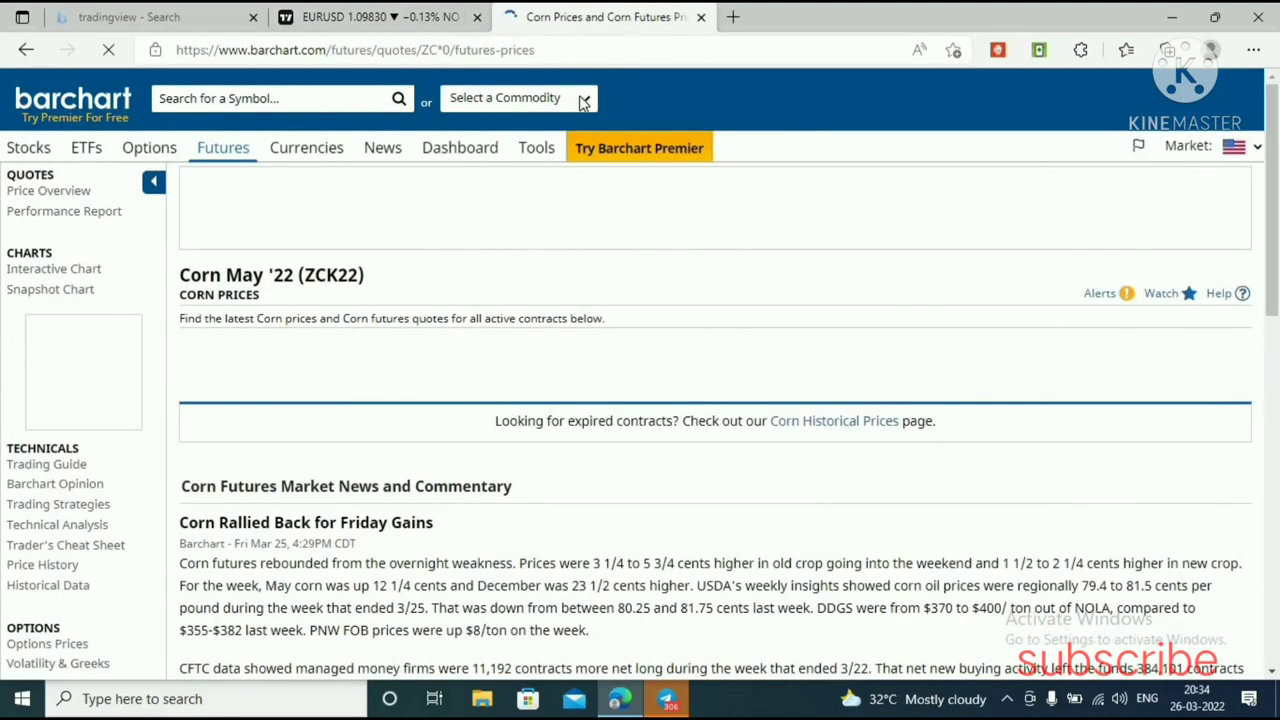
pyautogui.click(584, 100)
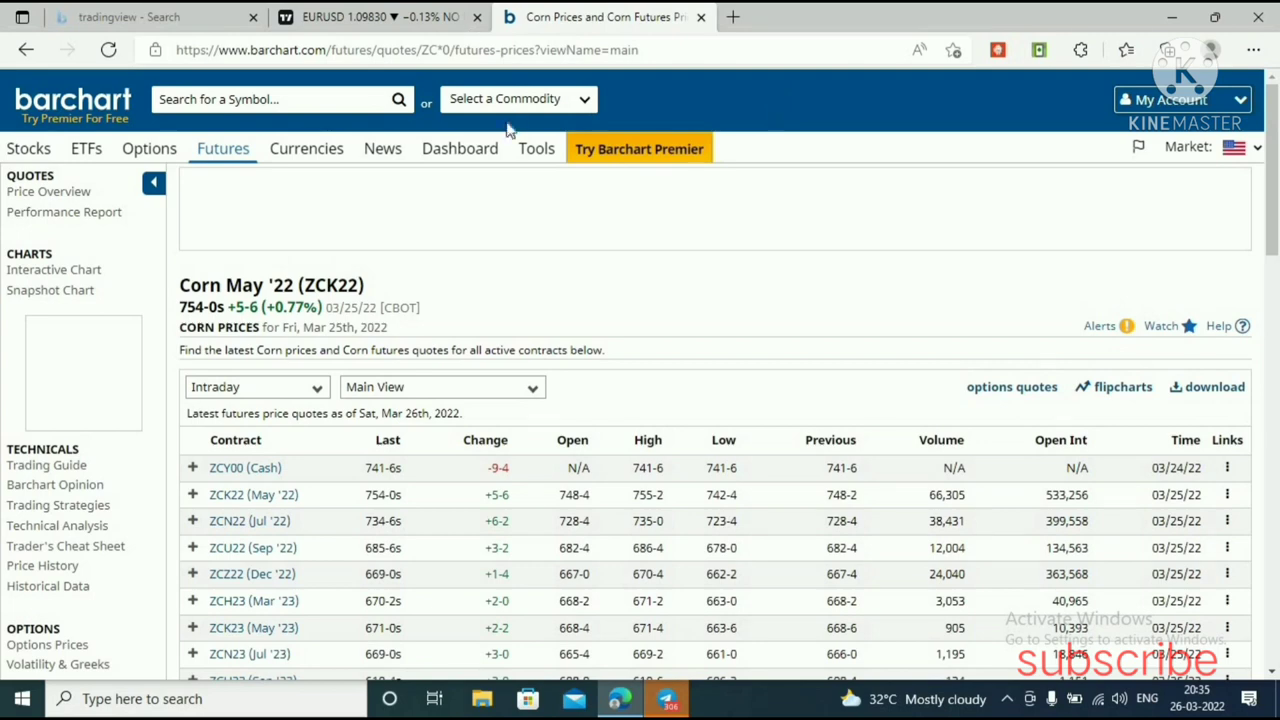
pyautogui.click(380, 17)
pyautogui.click(600, 17)
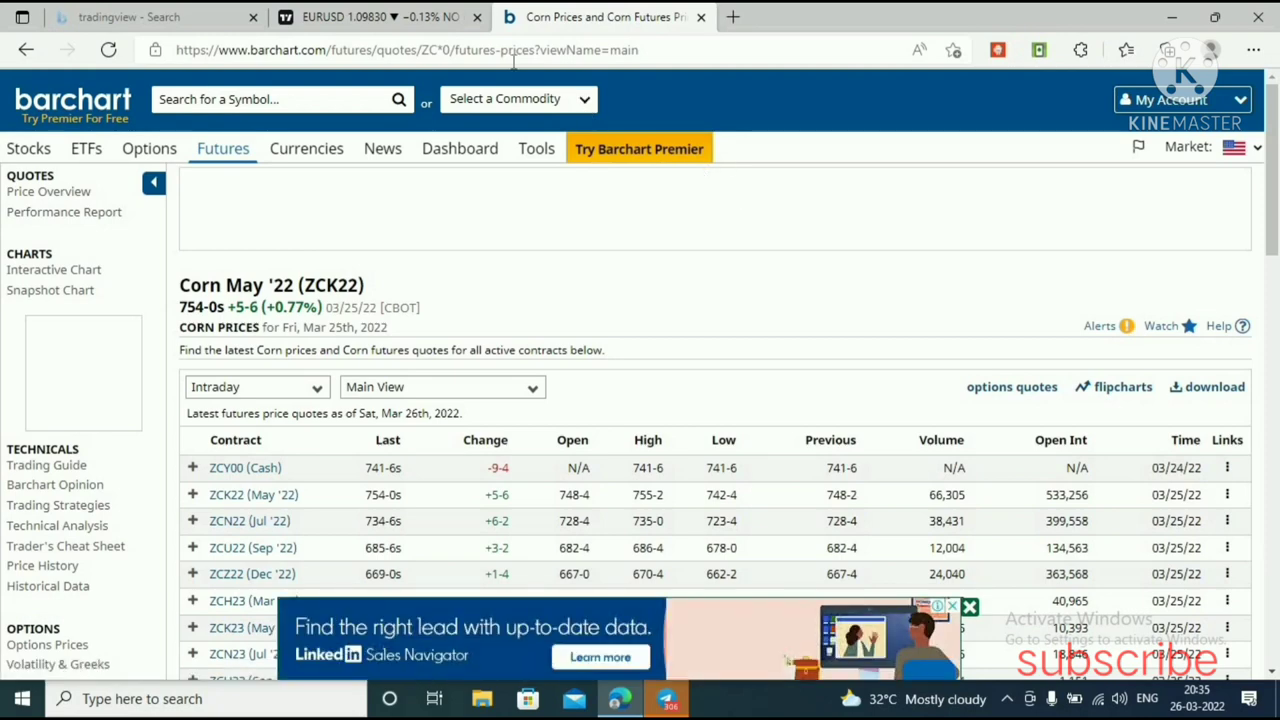
pyautogui.click(335, 15)
pyautogui.click(605, 16)
pyautogui.click(586, 101)
pyautogui.moveTo(630, 164); pyautogui.dragTo(630, 305)
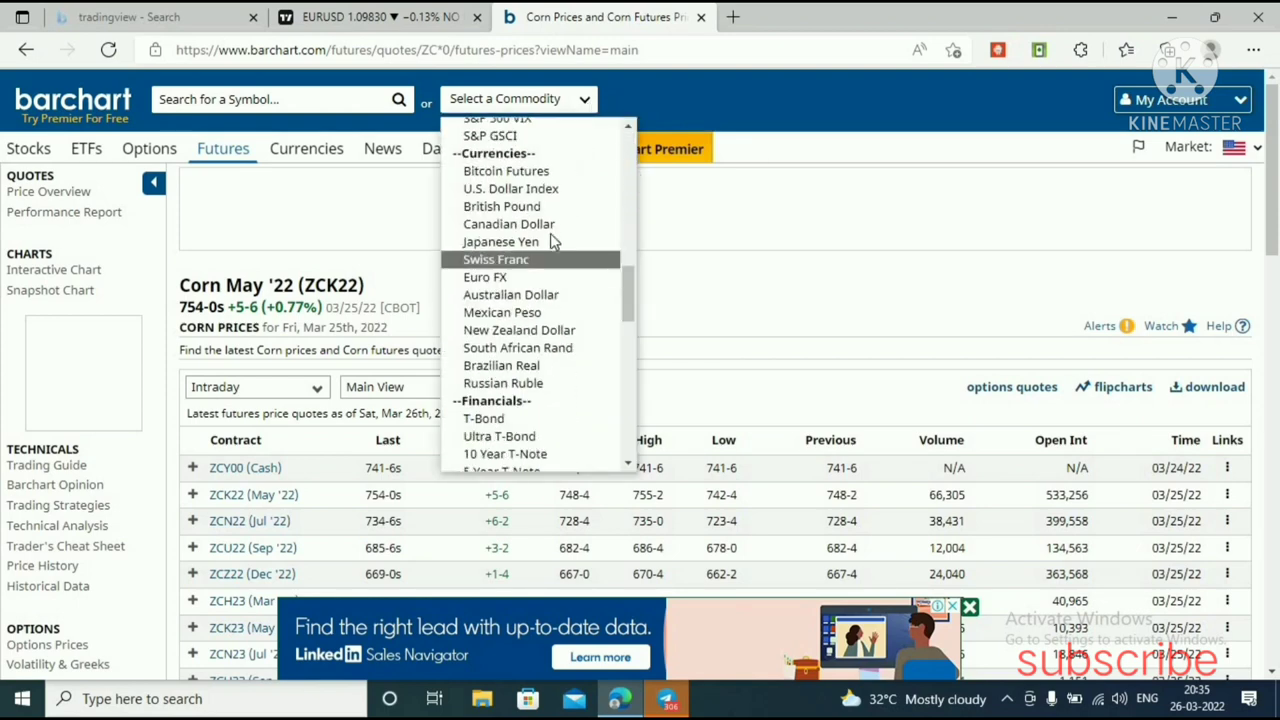
pyautogui.click(538, 207)
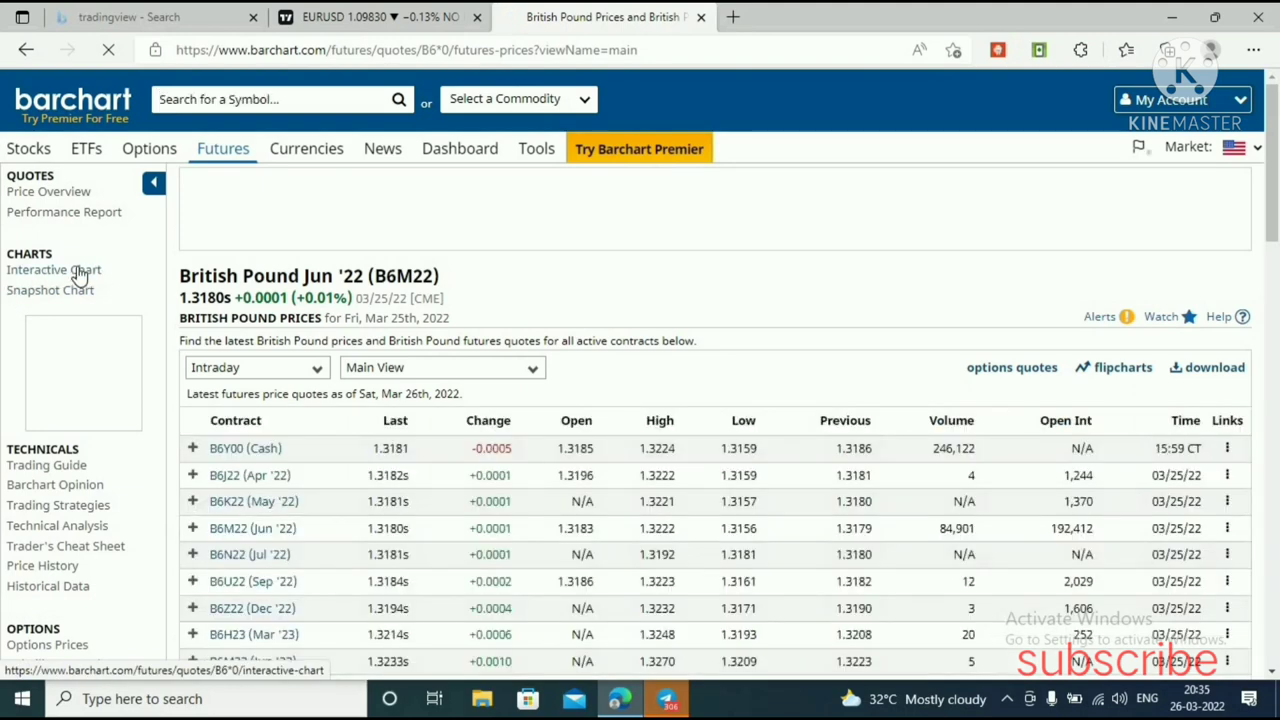
pyautogui.click(80, 276)
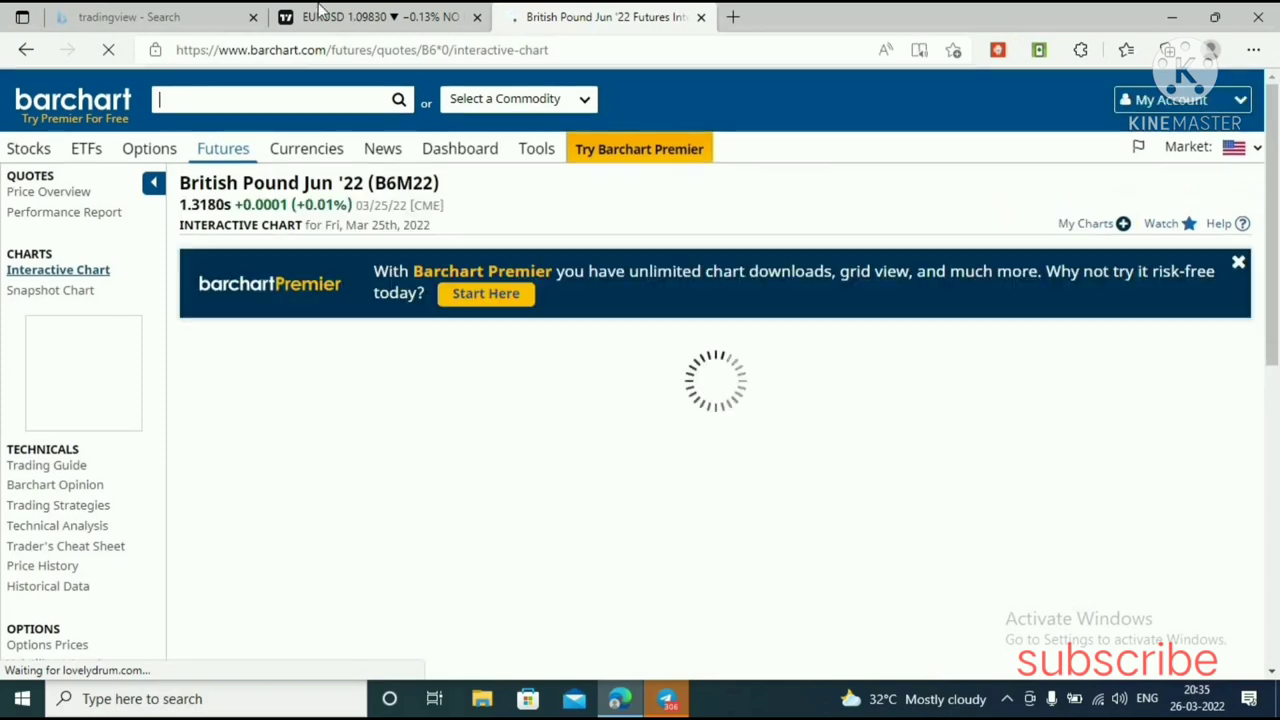
pyautogui.click(398, 18)
pyautogui.click(587, 16)
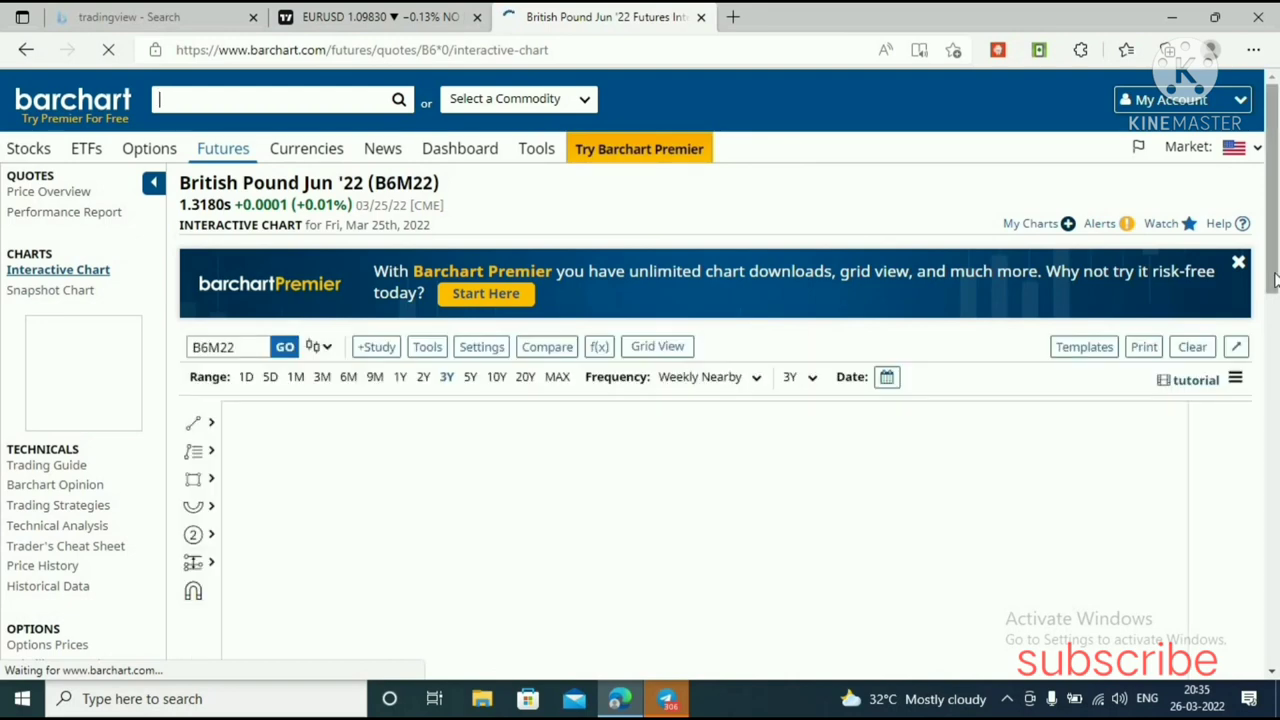
# - Go back through the British Pound chart history to late 2012 through mid-2015, around the July 2014 price peak
pyautogui.moveTo(1275, 280); pyautogui.dragTo(1275, 405)
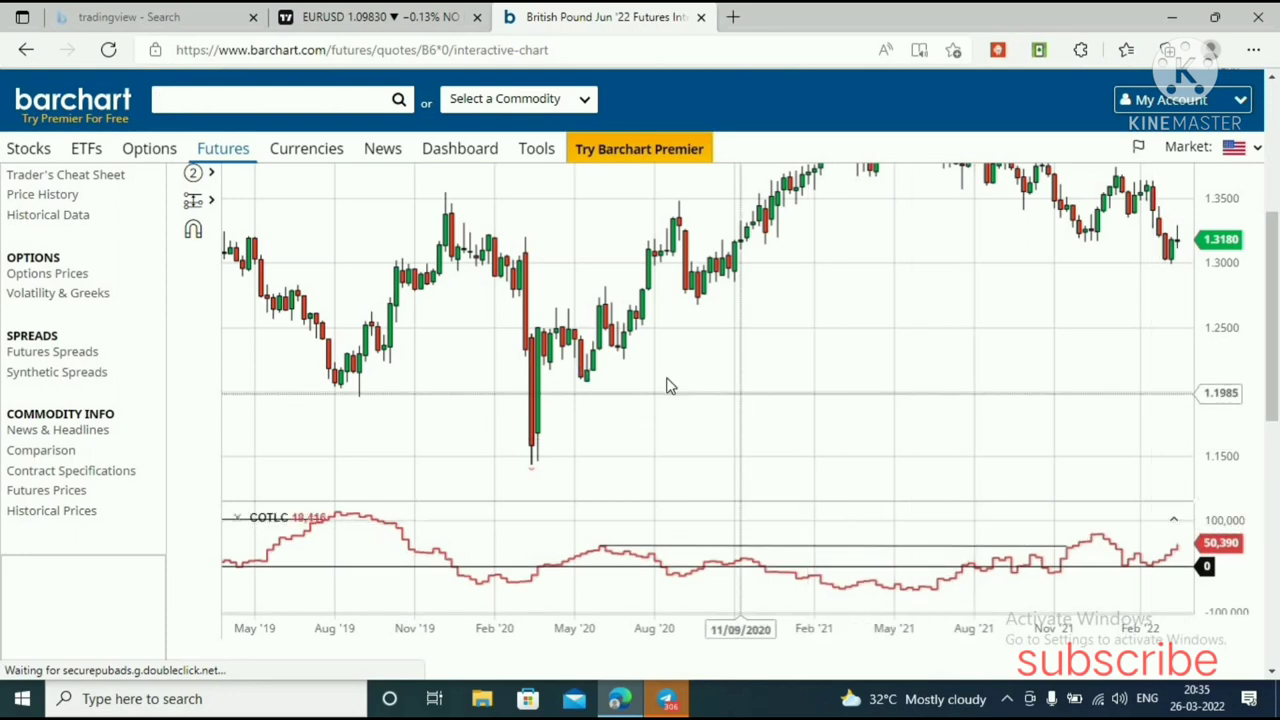
pyautogui.moveTo(600, 371); pyautogui.dragTo(932, 360)
pyautogui.moveTo(546, 349); pyautogui.dragTo(806, 359)
pyautogui.scroll(10, 808, 360)
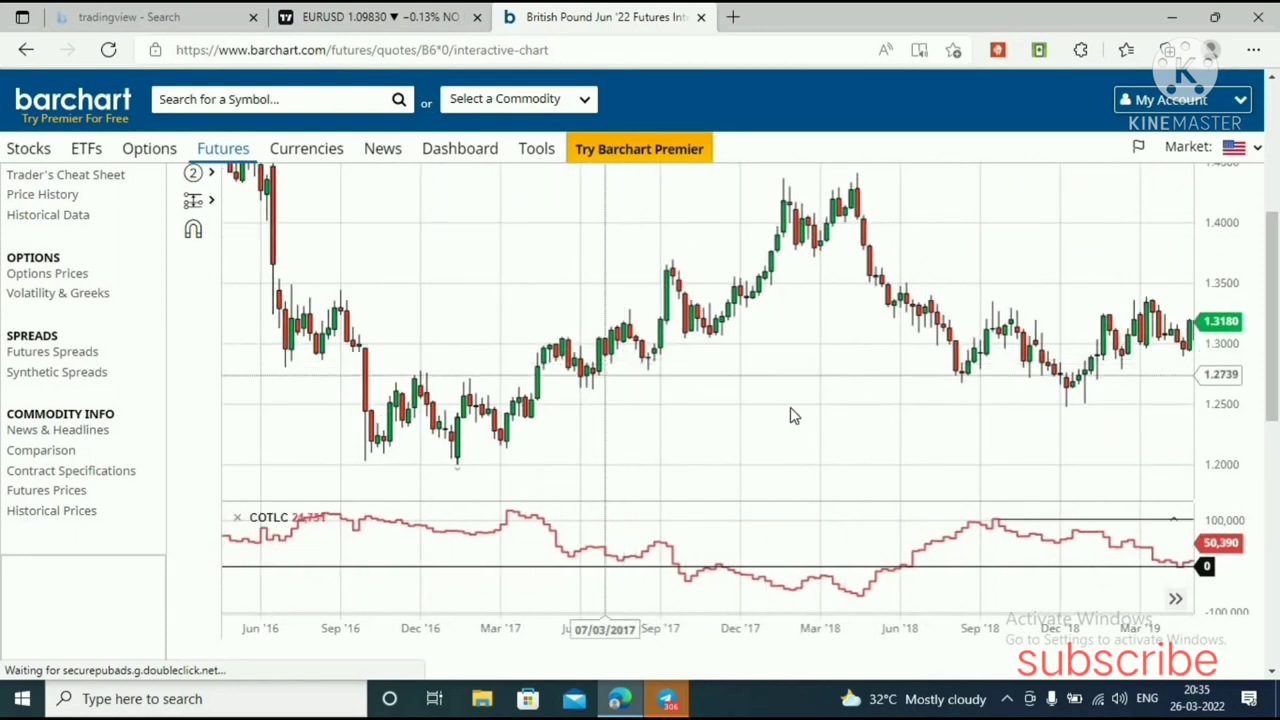
pyautogui.scroll(6, 700, 390)
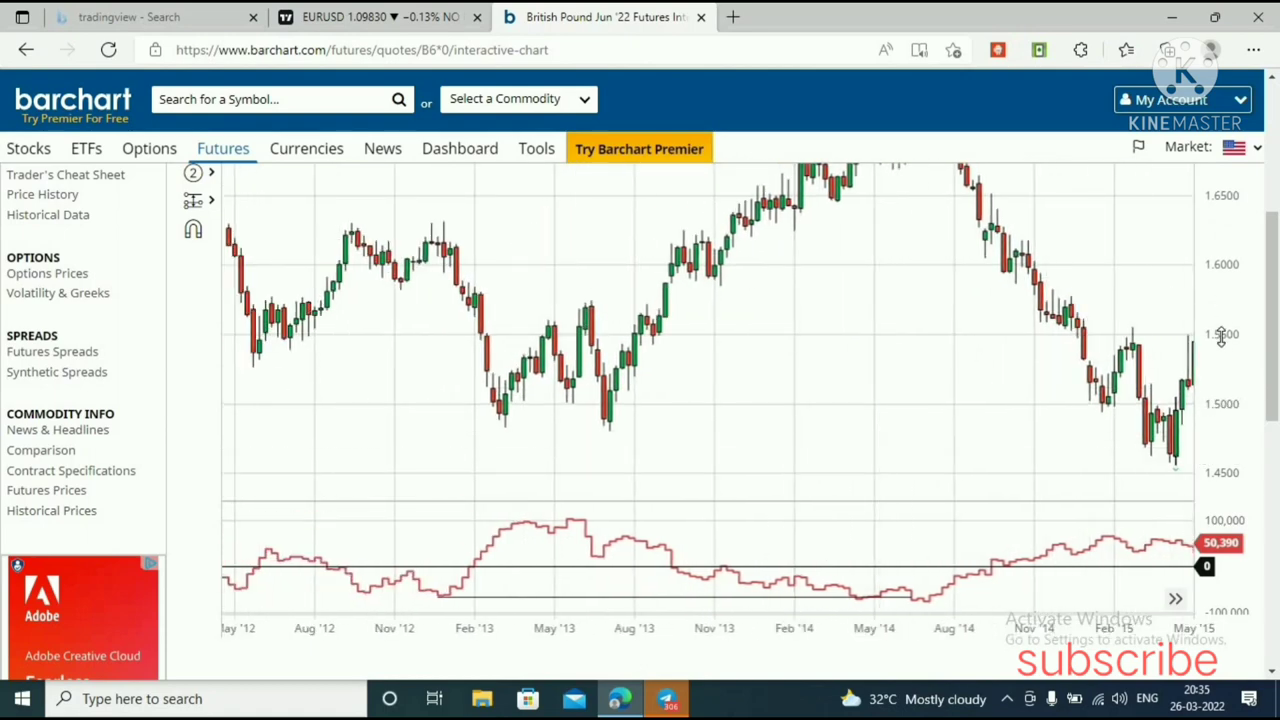
pyautogui.moveTo(1221, 336); pyautogui.dragTo(1220, 296)
pyautogui.moveTo(832, 330); pyautogui.dragTo(851, 383)
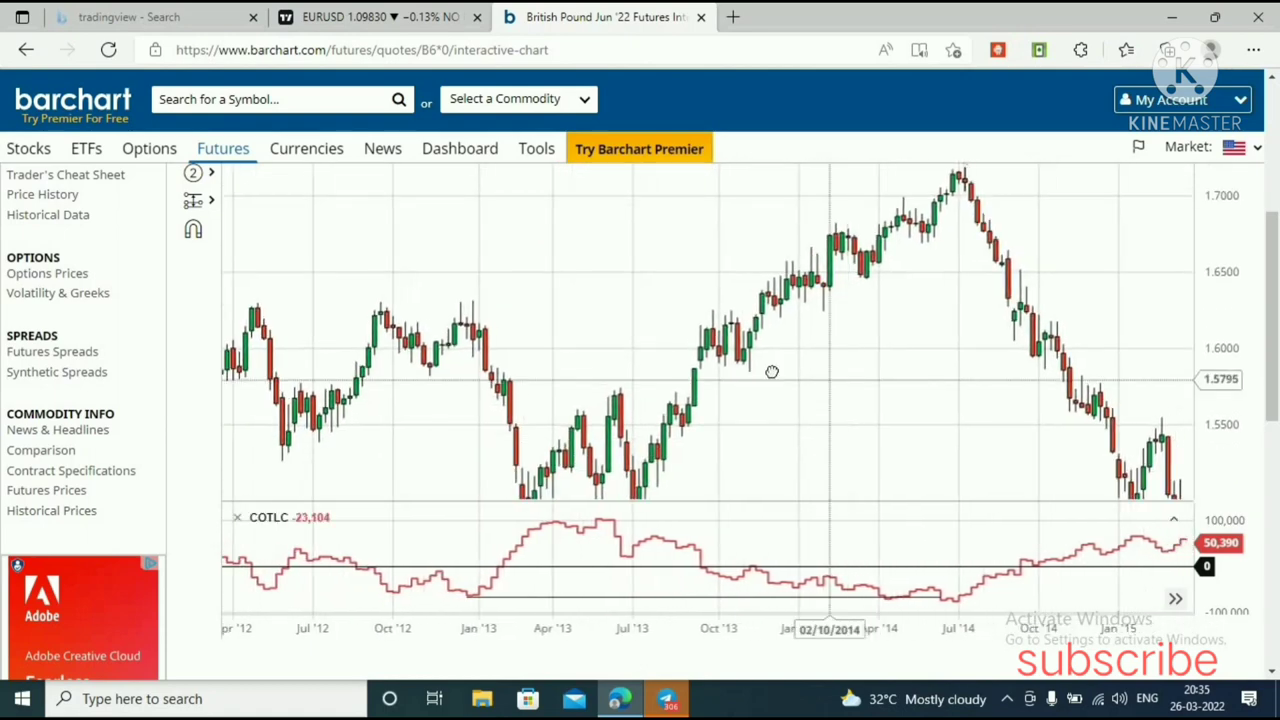
pyautogui.moveTo(772, 372); pyautogui.dragTo(1184, 572)
pyautogui.moveTo(935, 371); pyautogui.dragTo(949, 331)
pyautogui.moveTo(983, 420); pyautogui.dragTo(961, 531)
pyautogui.moveTo(974, 363); pyautogui.dragTo(802, 400)
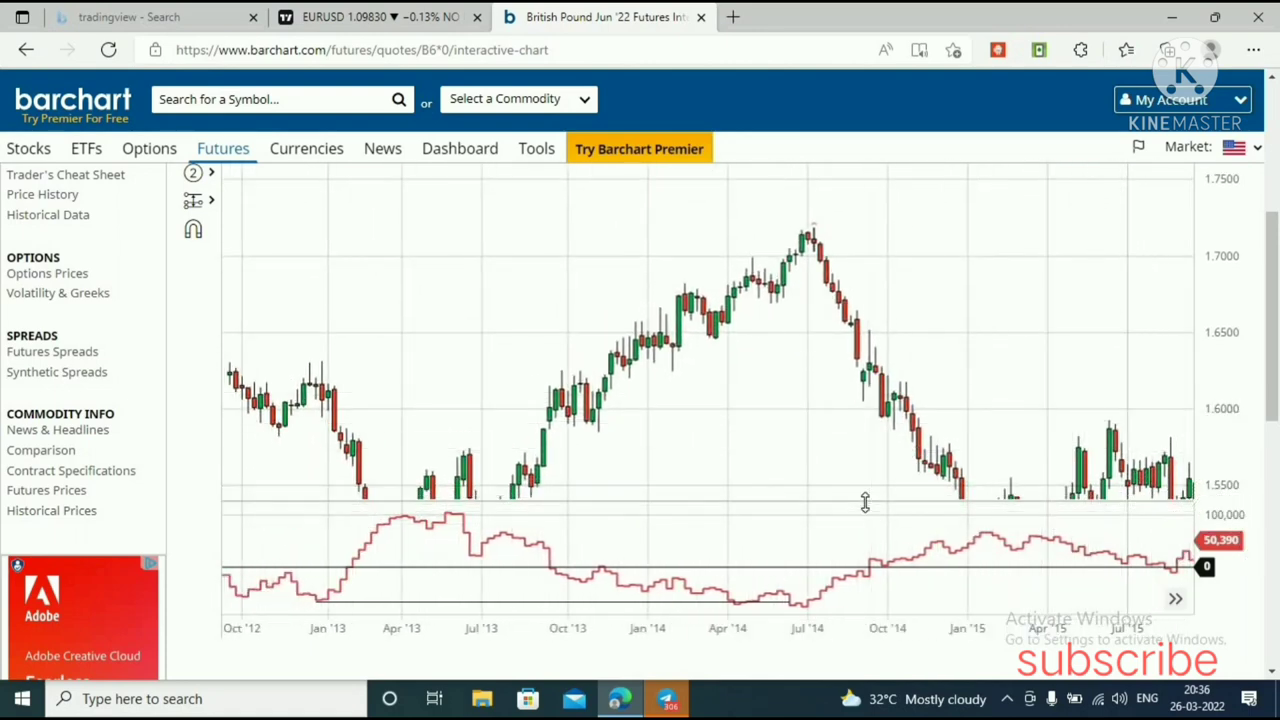
# - Enlarge the COTLC pane beneath the price candles and bring April 2012 to early 2015 into view
pyautogui.moveTo(870, 506); pyautogui.dragTo(868, 408)
pyautogui.moveTo(817, 350); pyautogui.dragTo(843, 343)
pyautogui.moveTo(710, 328); pyautogui.dragTo(774, 294)
pyautogui.moveTo(993, 281); pyautogui.dragTo(1040, 332)
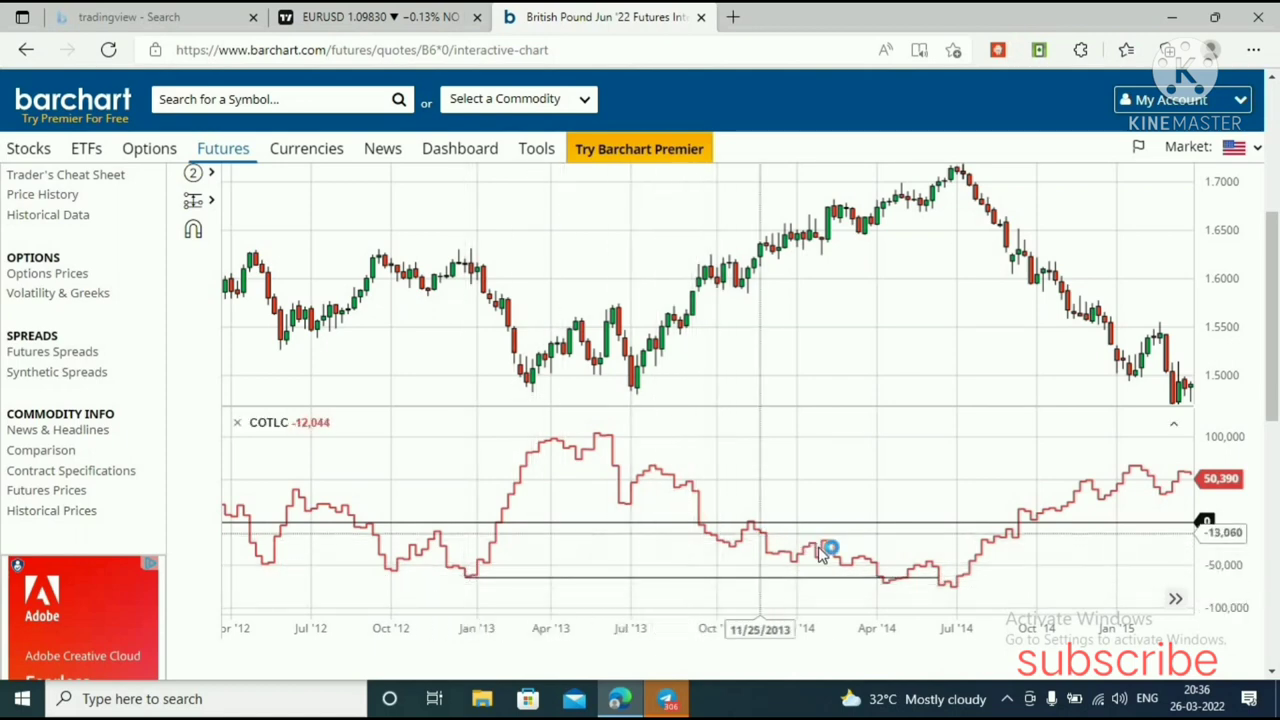
# - Compare the COTLC break below its early-2013 low in mid-2014 and the matching price reversal with the TradingView Case 4 diagram
pyautogui.click(908, 573)
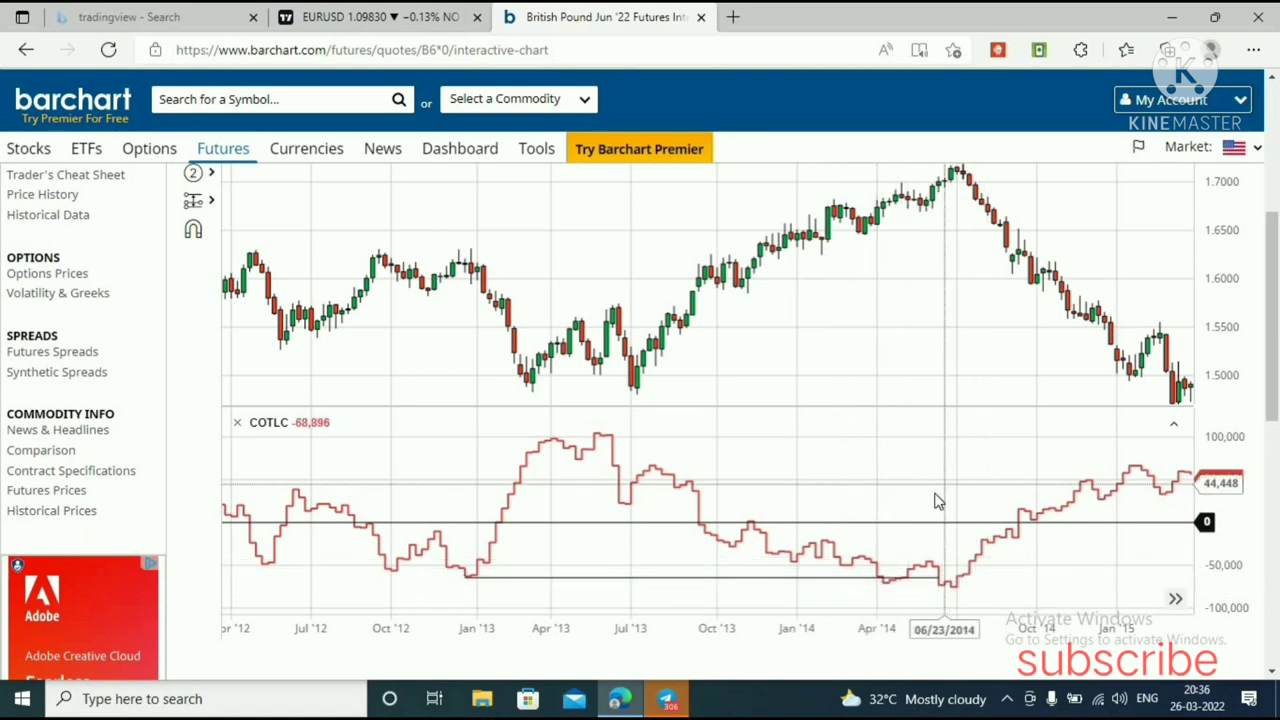
pyautogui.moveTo(941, 422); pyautogui.dragTo(910, 470)
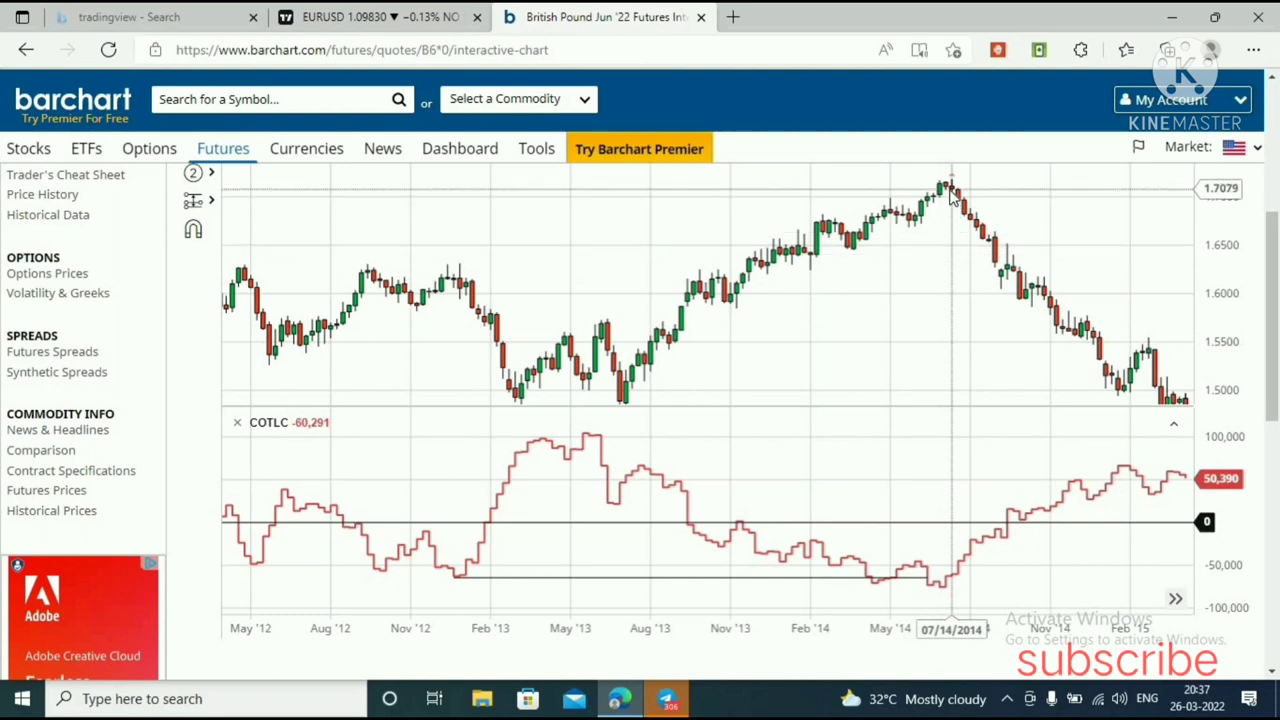
pyautogui.click(337, 16)
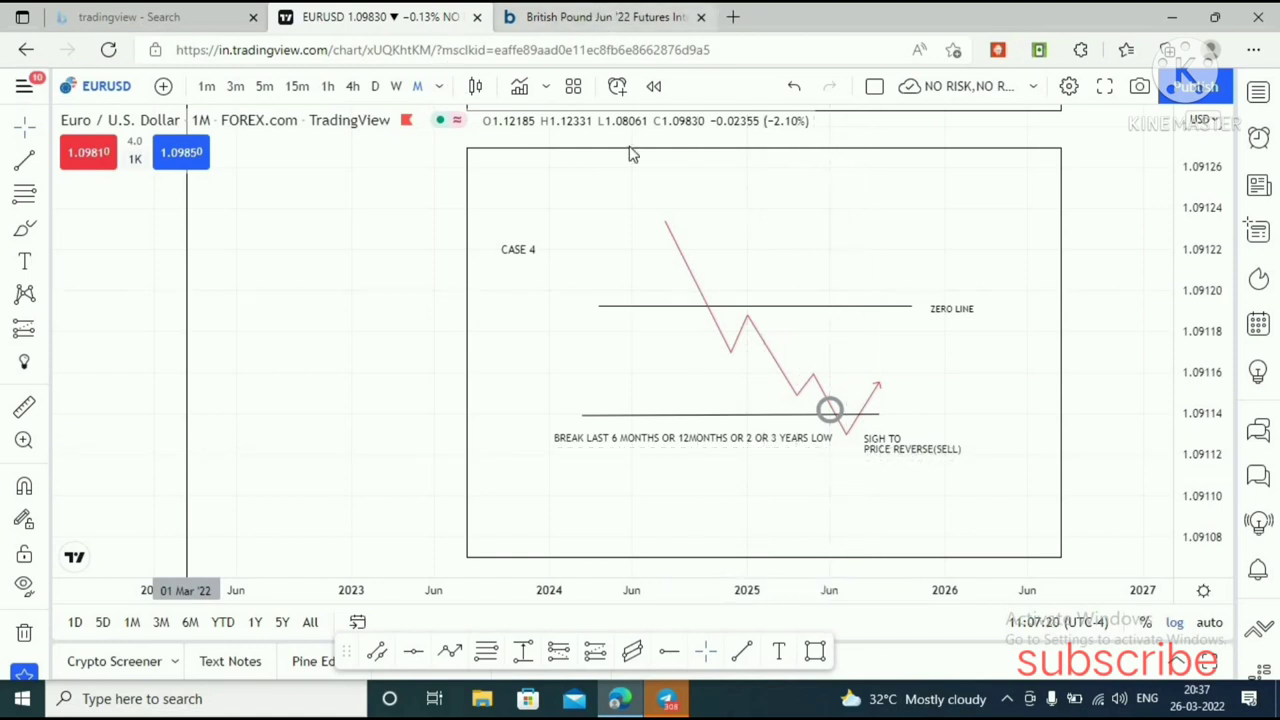
pyautogui.click(605, 17)
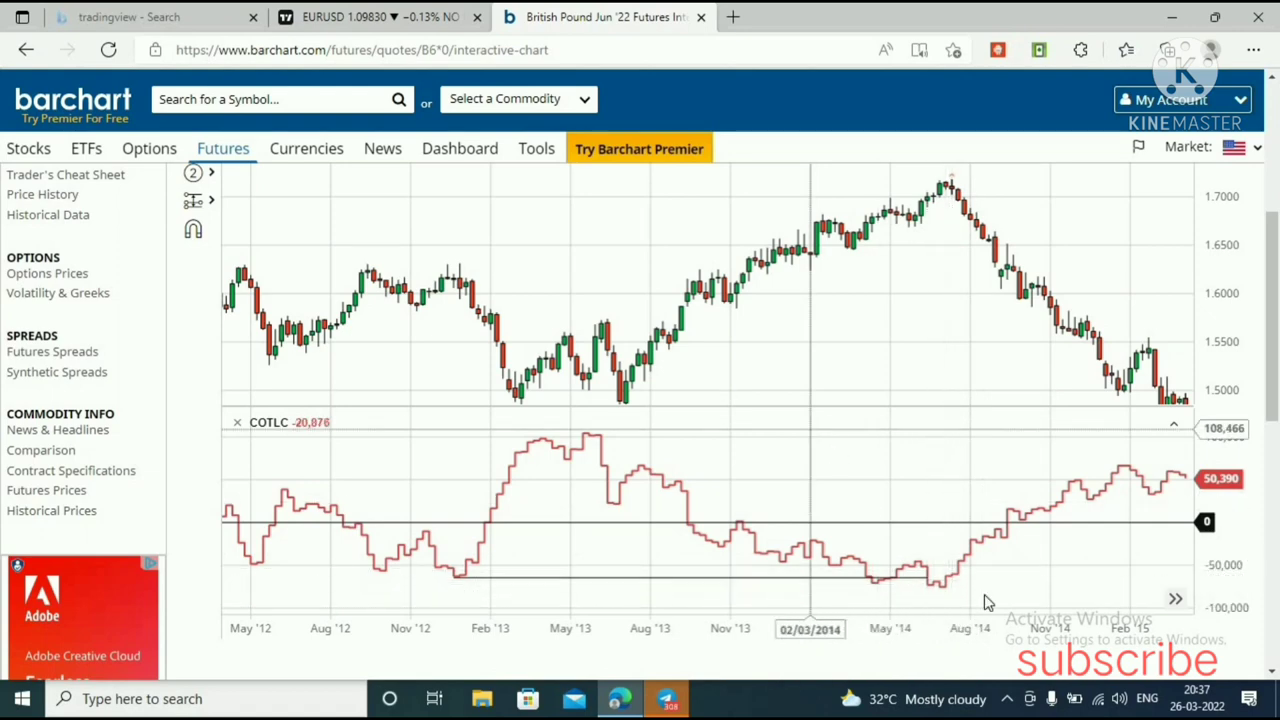
pyautogui.click(357, 14)
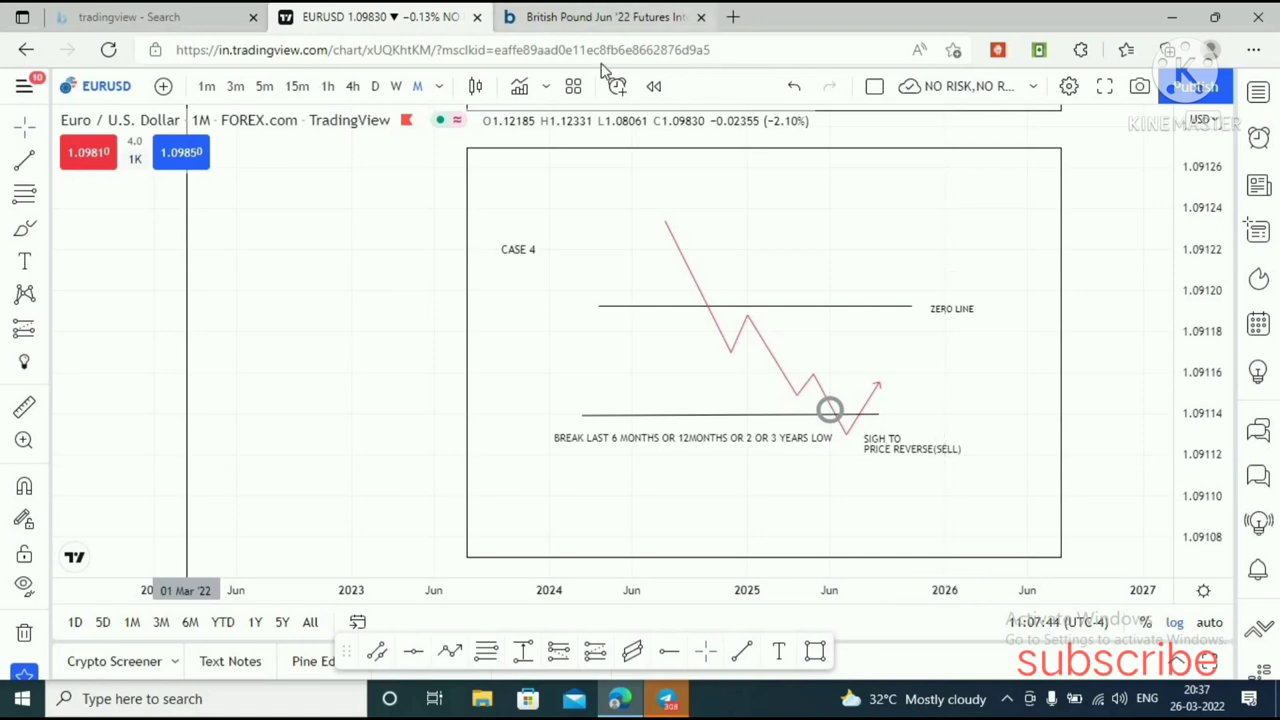
pyautogui.click(605, 17)
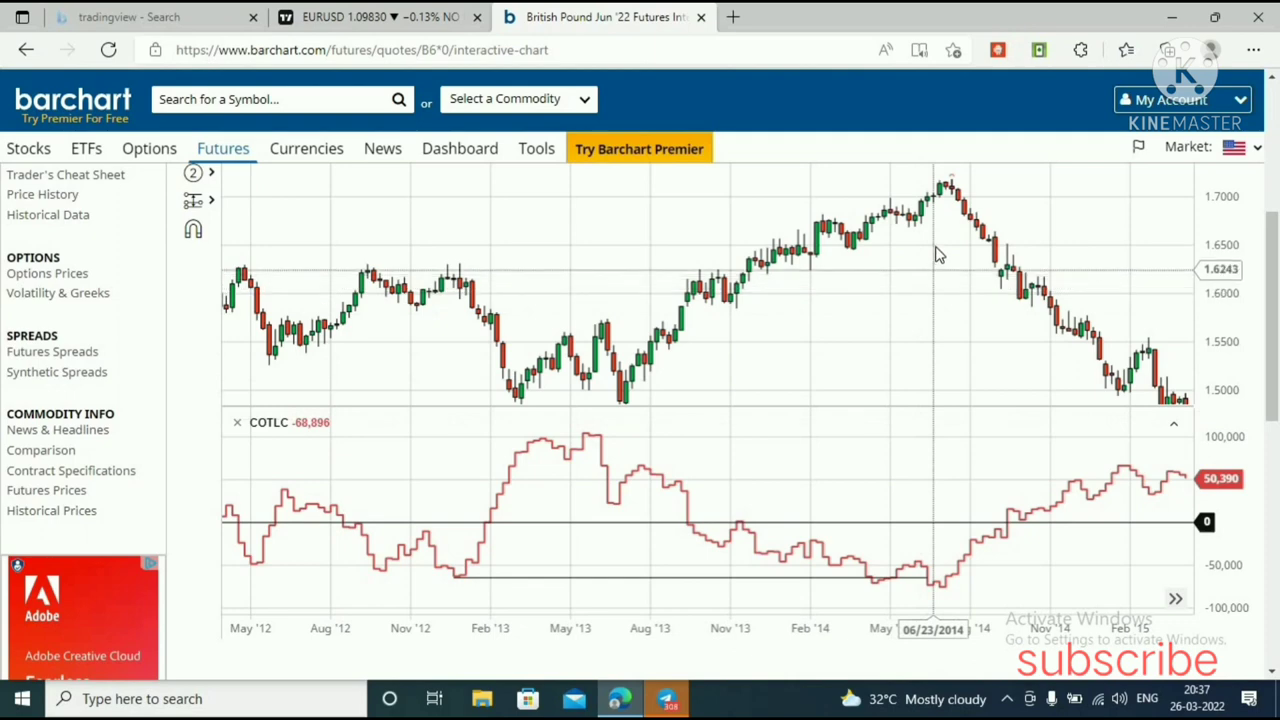
# - Examine the British Pound price decline after the mid-2014 peak against the COTLC line, adjusting the price scale to fit
pyautogui.moveTo(912, 366); pyautogui.dragTo(864, 472)
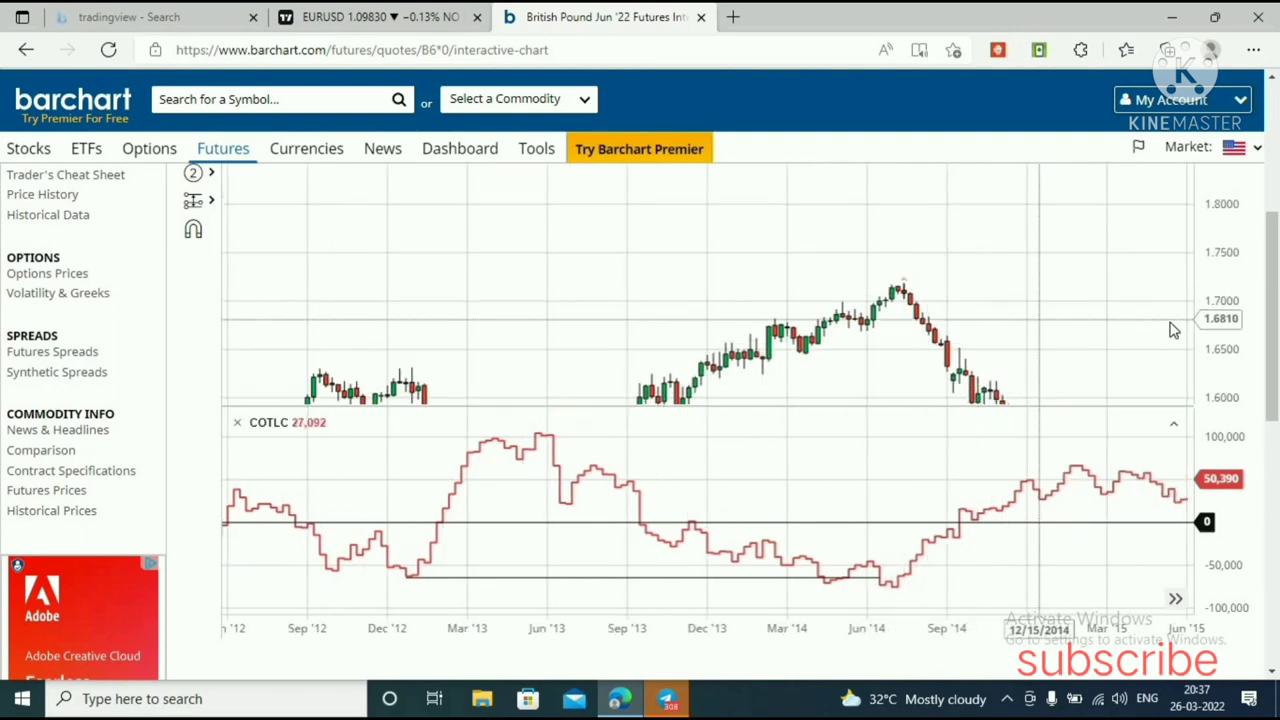
pyautogui.moveTo(1200, 297); pyautogui.dragTo(1200, 256)
pyautogui.moveTo(1007, 231); pyautogui.dragTo(975, 166)
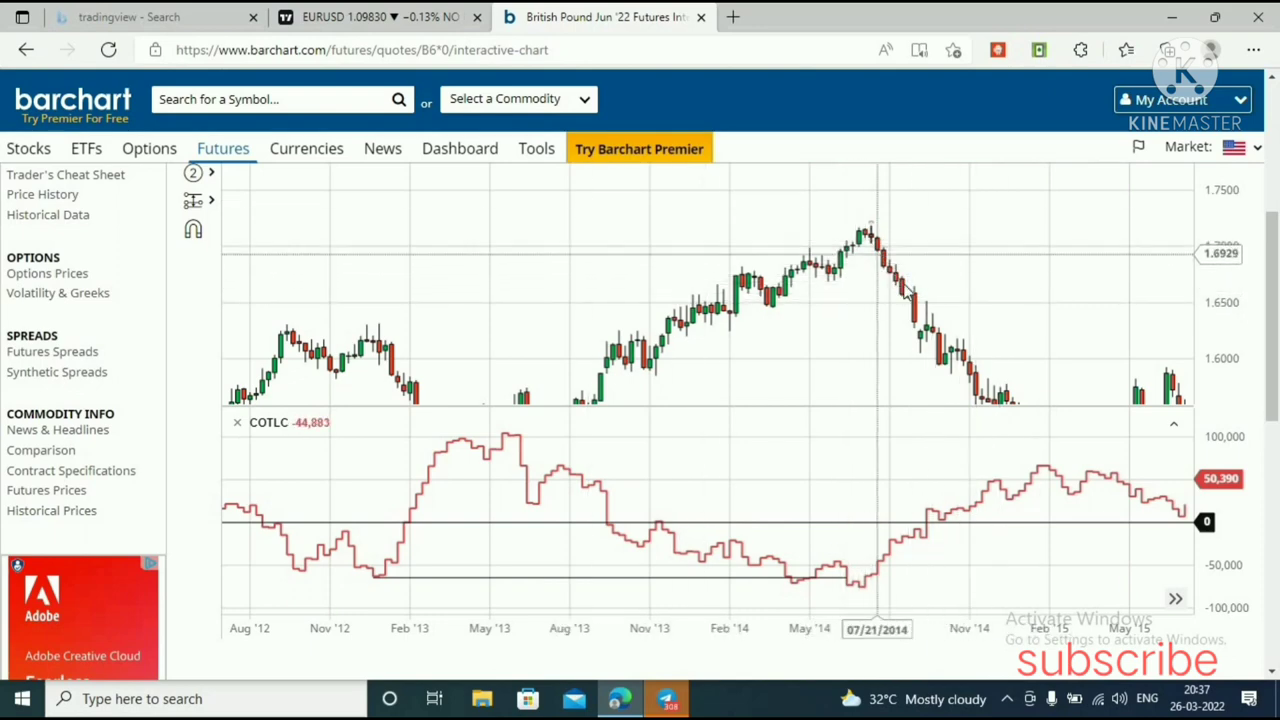
pyautogui.moveTo(985, 378); pyautogui.dragTo(949, 297)
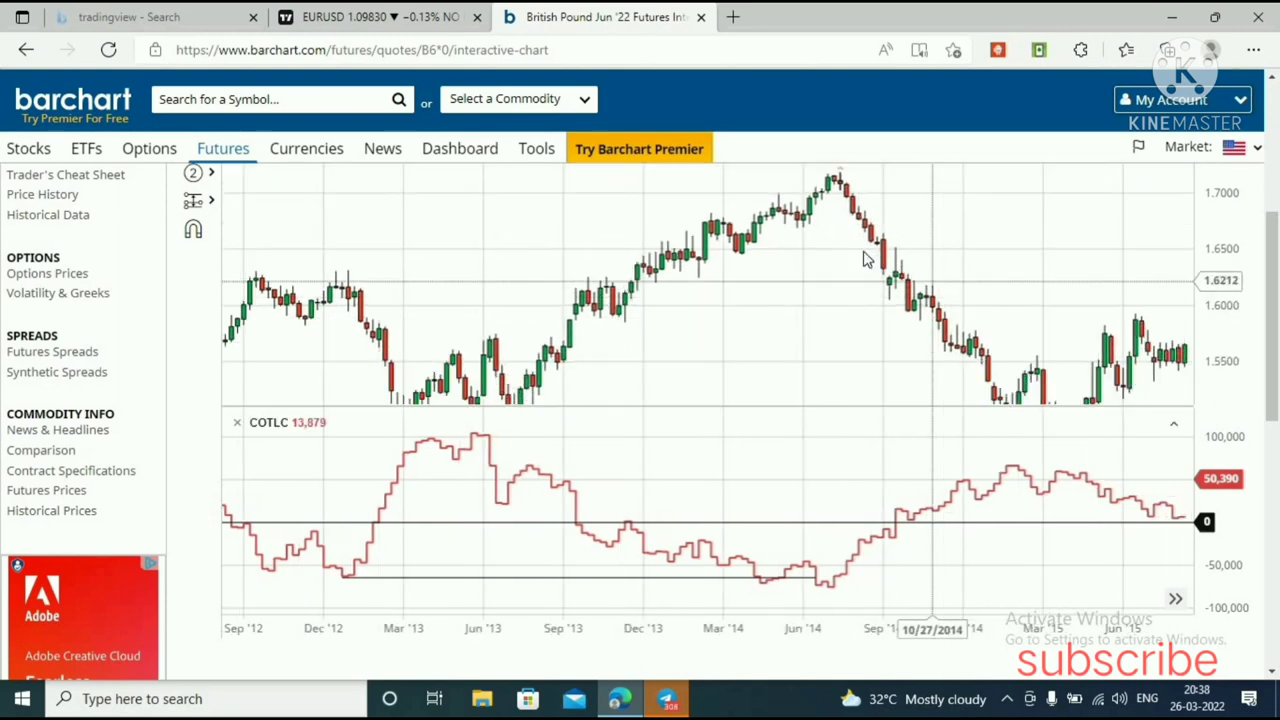
pyautogui.moveTo(1216, 351); pyautogui.dragTo(1120, 268)
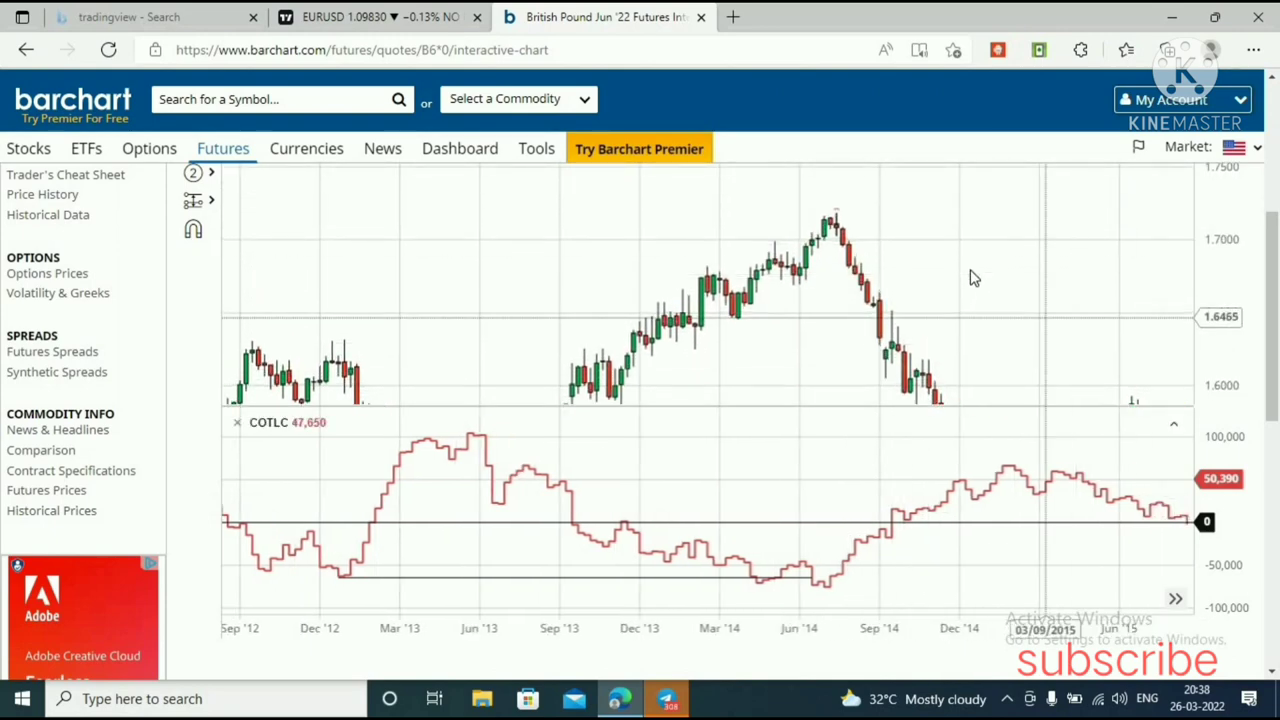
pyautogui.moveTo(1227, 333); pyautogui.dragTo(1227, 366)
pyautogui.moveTo(911, 238); pyautogui.dragTo(871, 224)
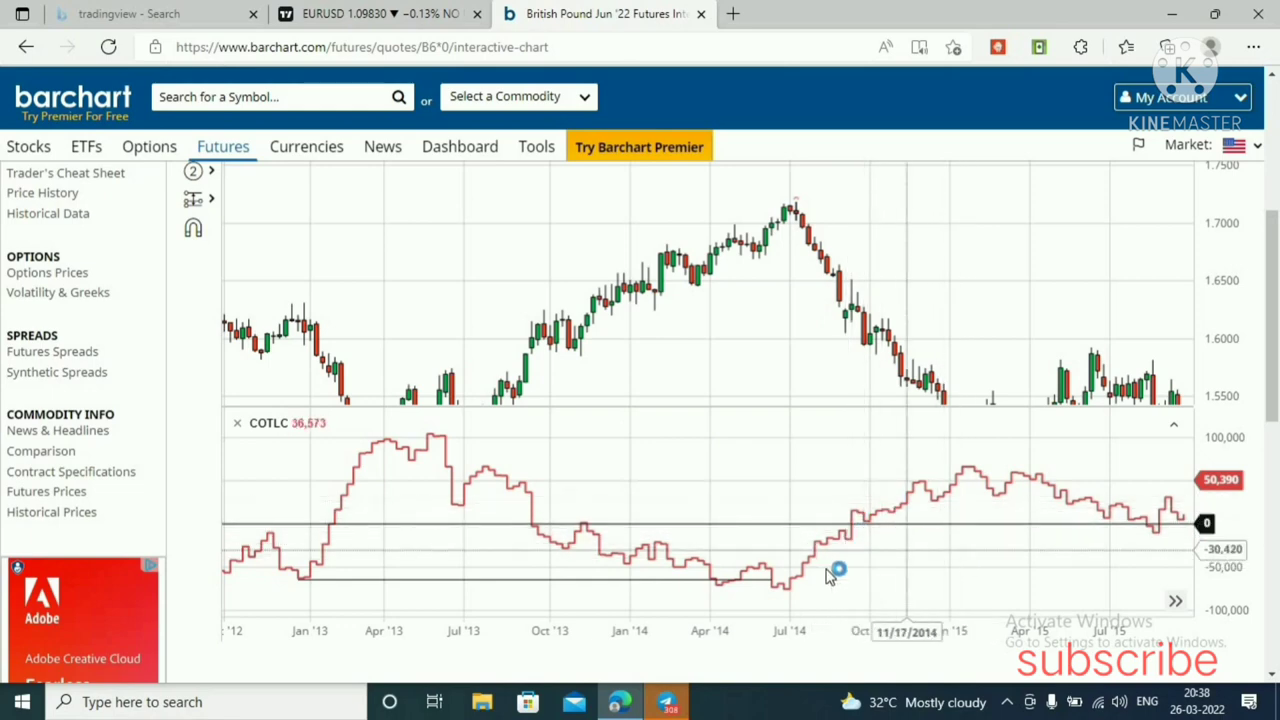
# - Switch to TradingView and review the Case 1 diagram, where the line crosses above the zero line as a sell sign
pyautogui.click(364, 12)
pyautogui.moveTo(1110, 294); pyautogui.dragTo(1109, 538)
pyautogui.scroll(5, 1084, 395)
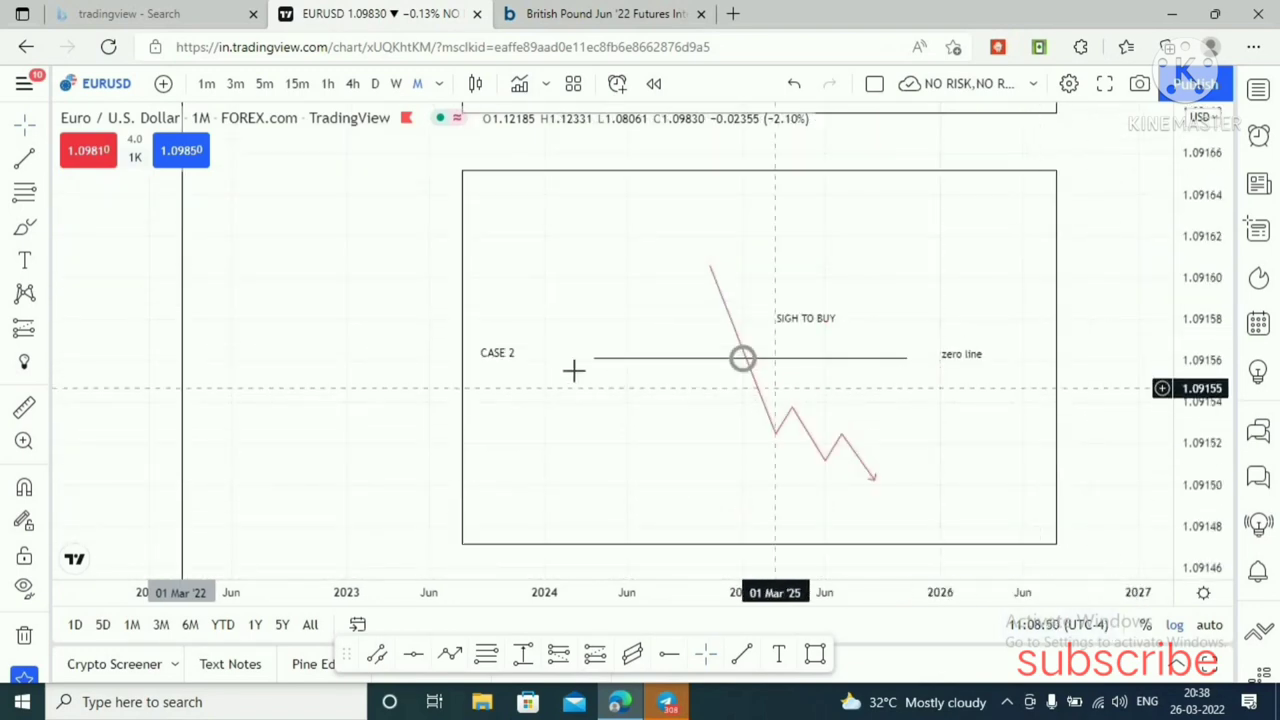
pyautogui.scroll(3, 1084, 365)
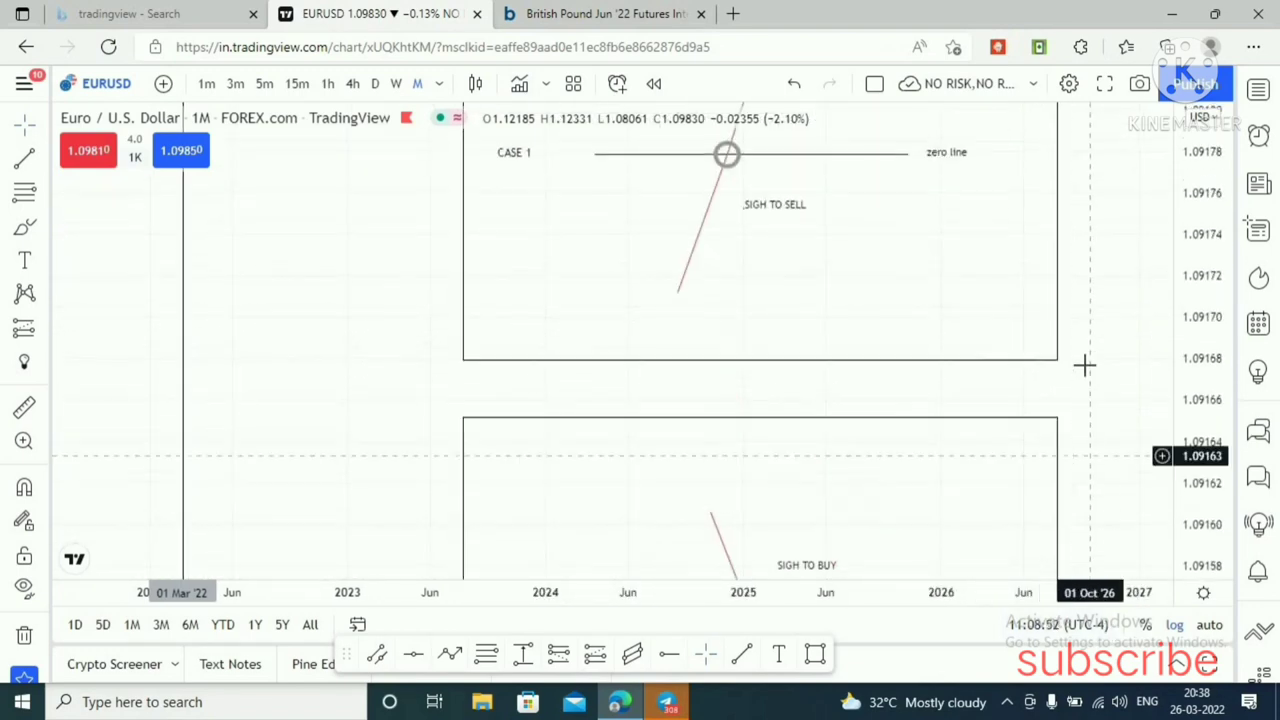
pyautogui.scroll(2, 1079, 490)
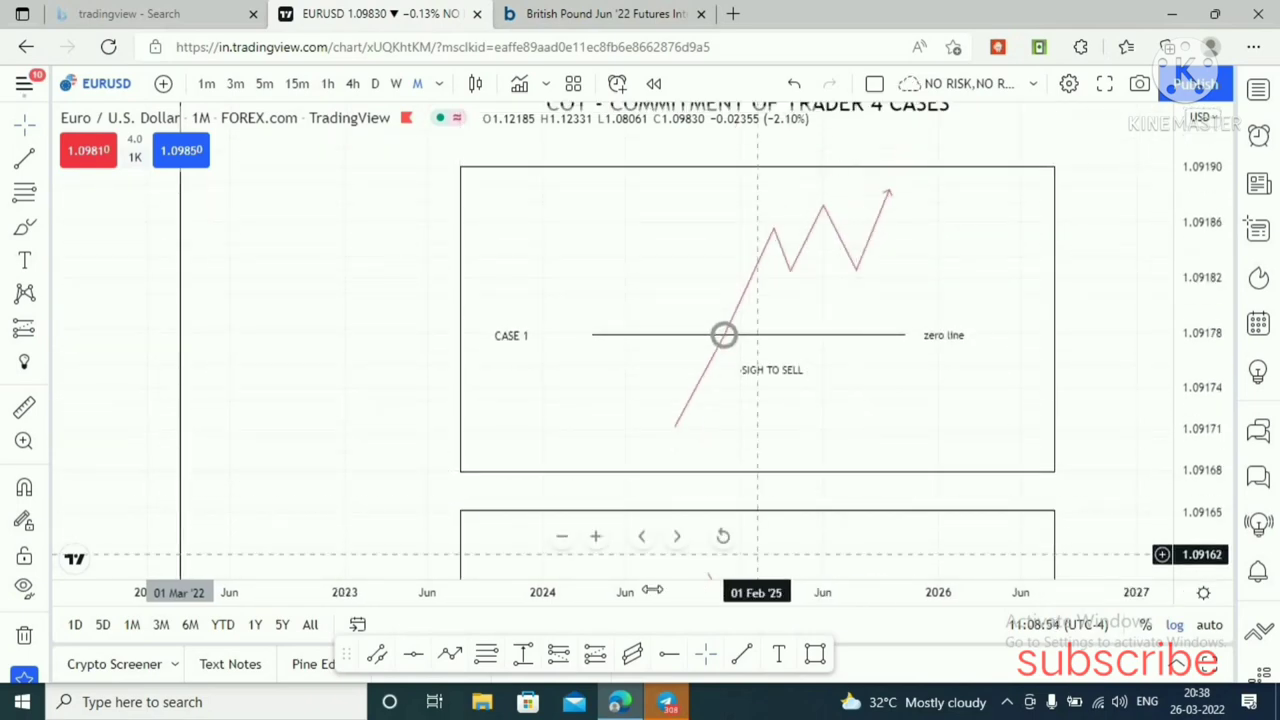
pyautogui.click(562, 540)
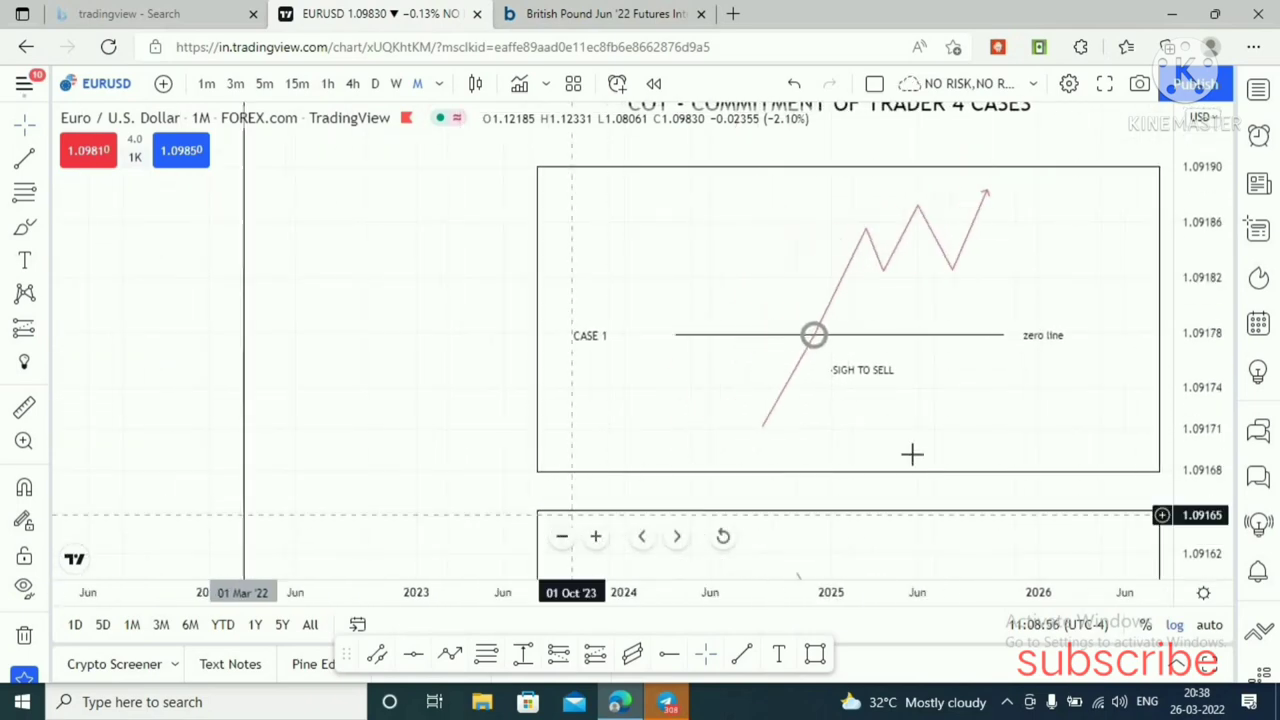
pyautogui.moveTo(994, 400); pyautogui.dragTo(840, 423)
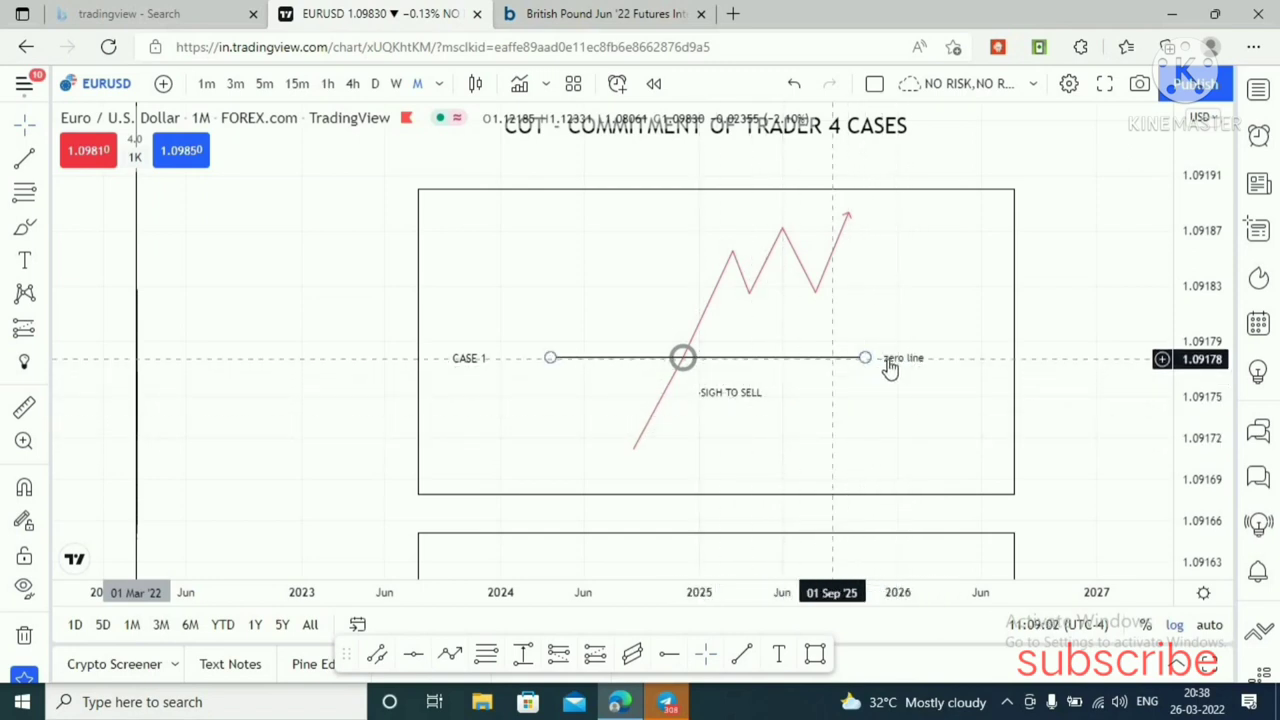
pyautogui.click(696, 340)
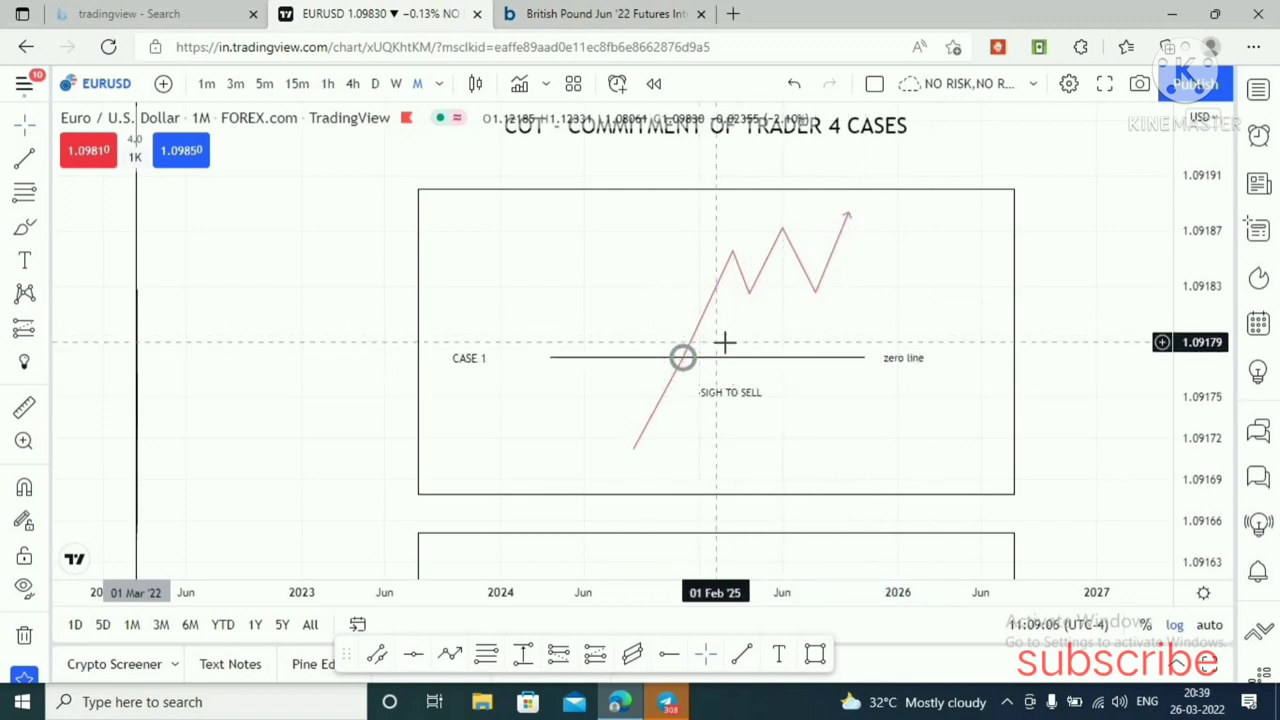
pyautogui.click(786, 273)
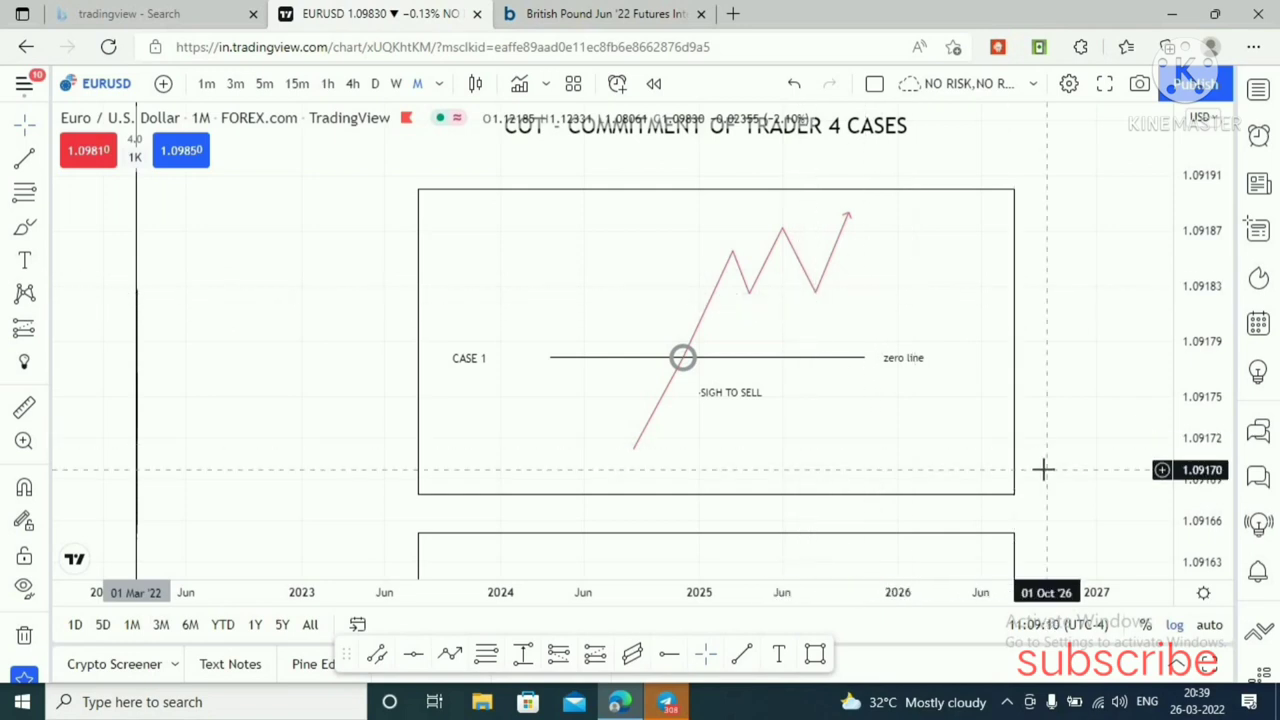
# - Return to Barchart and follow the British Pound decline from mid-2014 into 2015, comparing its lows with those of 2013
pyautogui.click(606, 12)
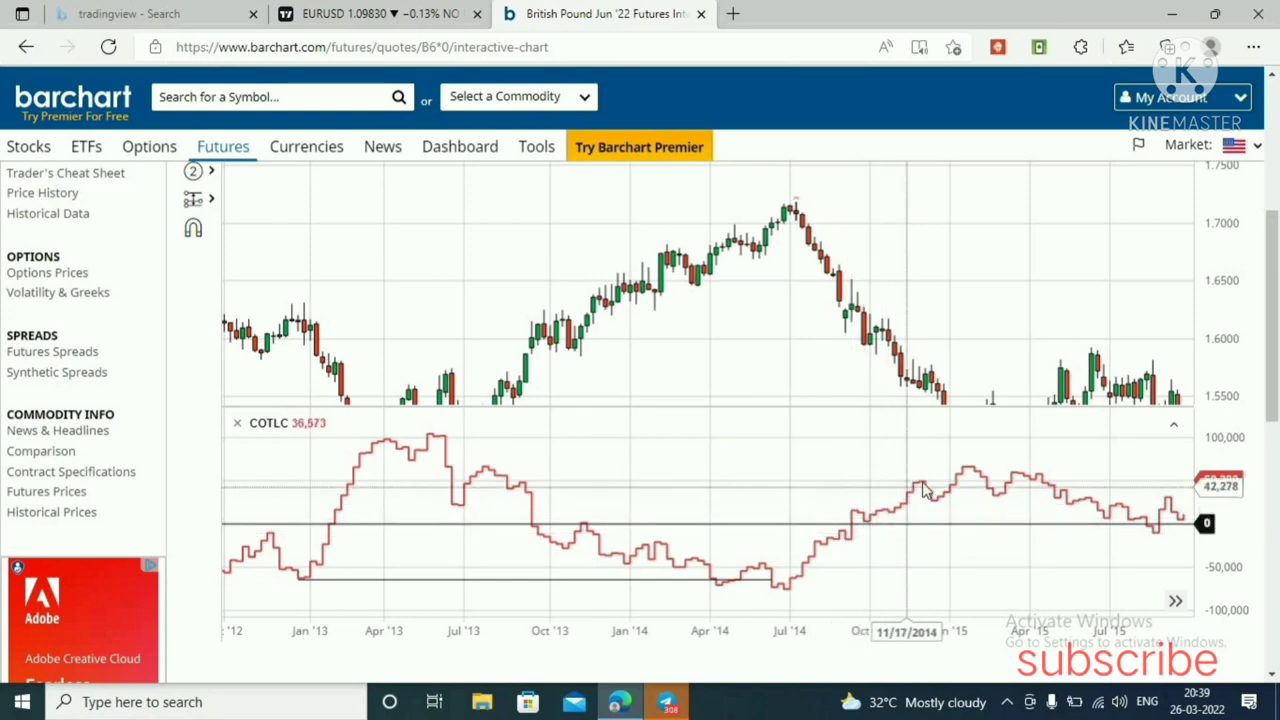
pyautogui.moveTo(814, 323); pyautogui.dragTo(766, 308)
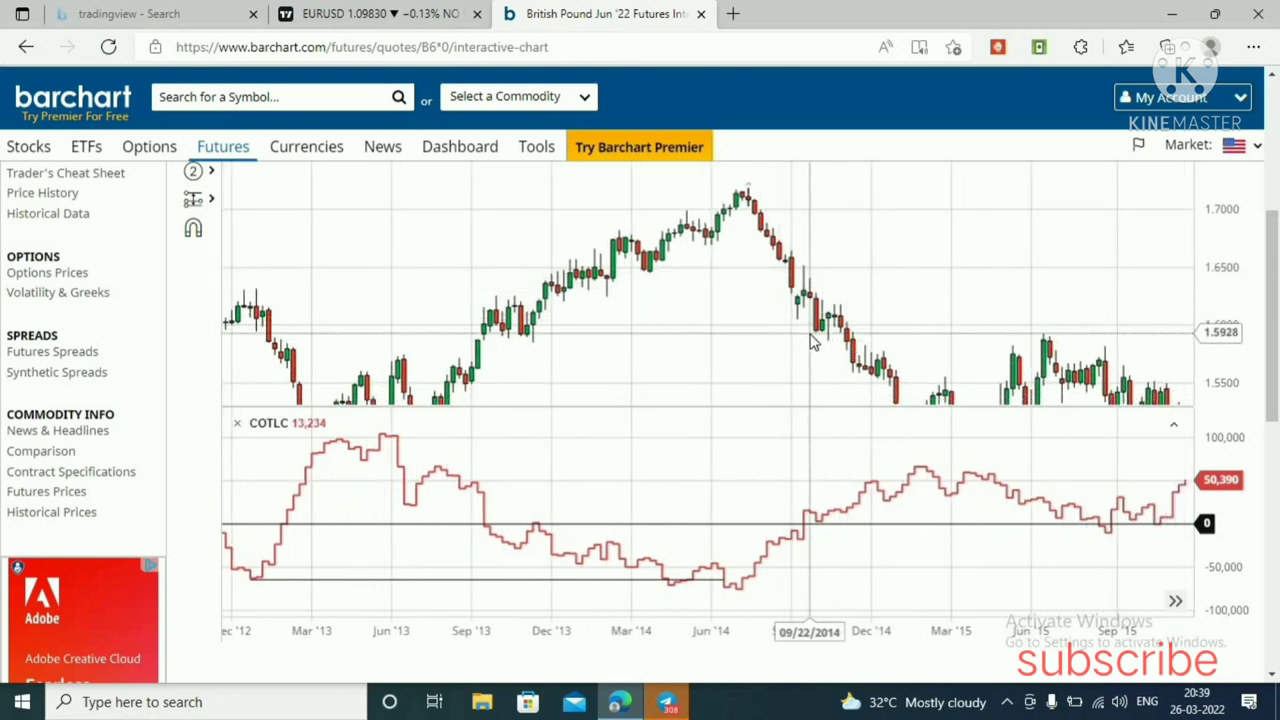
pyautogui.moveTo(829, 358); pyautogui.dragTo(817, 283)
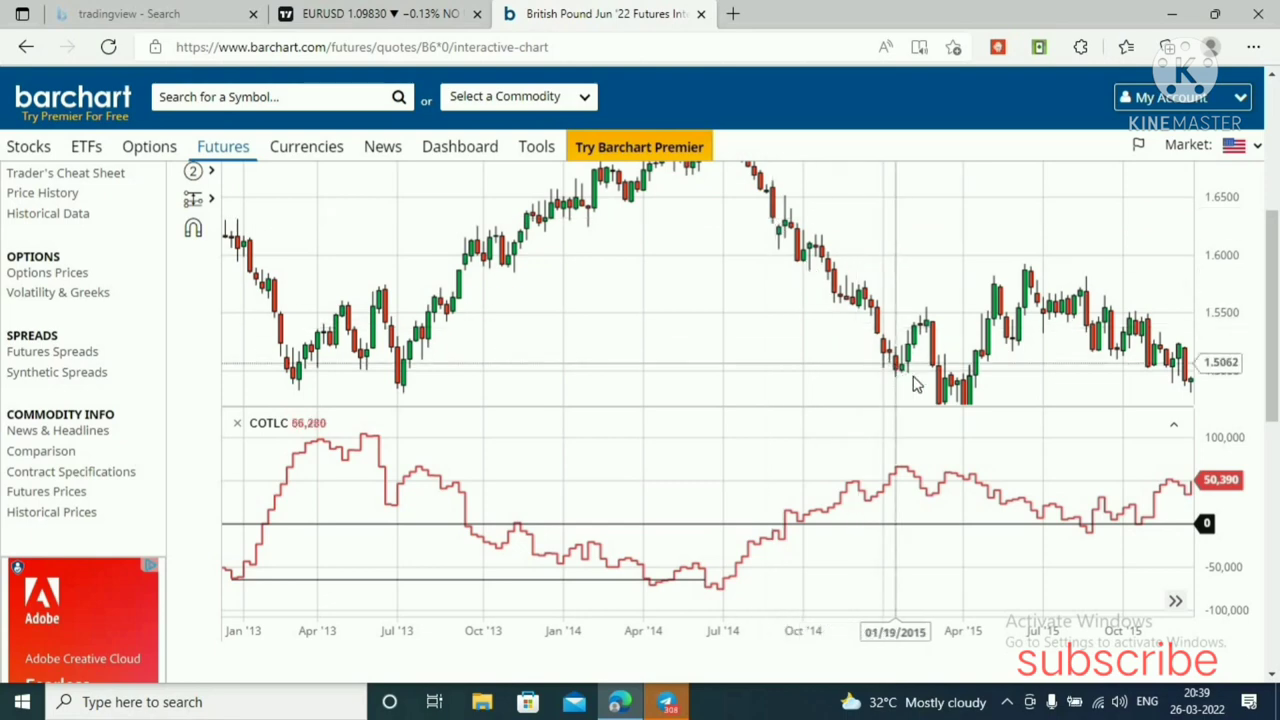
pyautogui.moveTo(891, 366); pyautogui.dragTo(864, 315)
pyautogui.moveTo(786, 323); pyautogui.dragTo(832, 343)
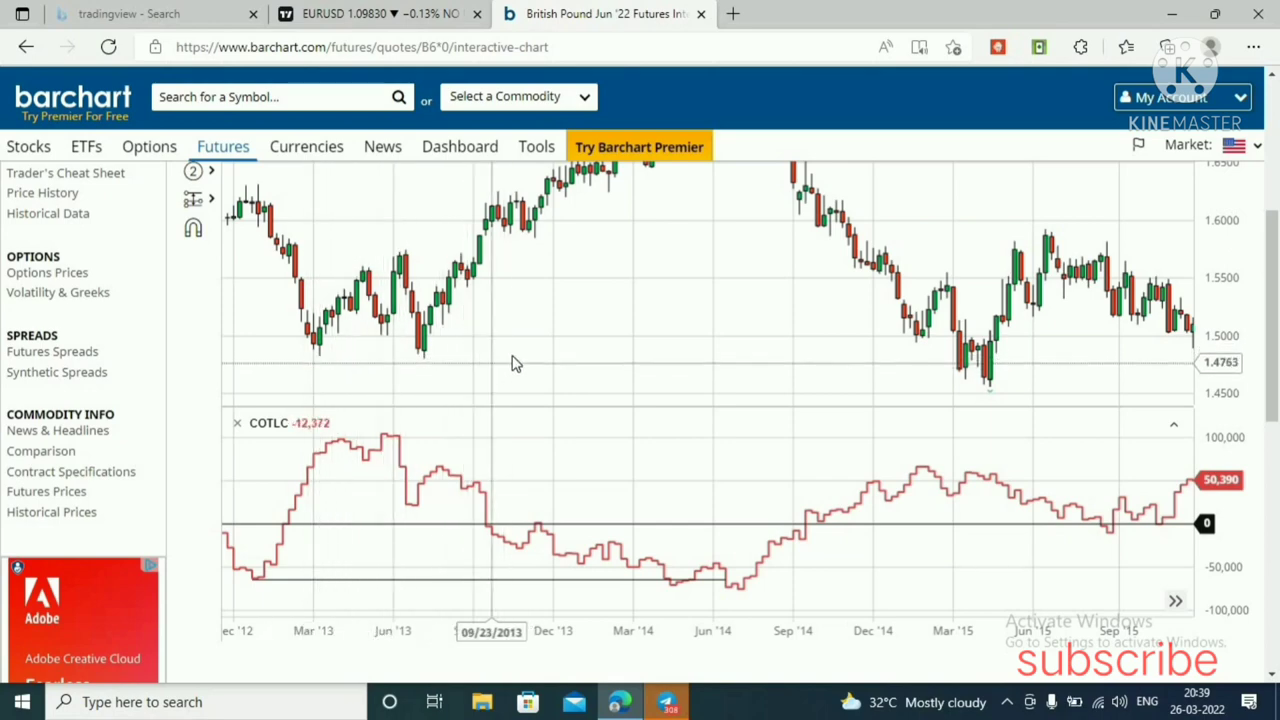
pyautogui.moveTo(811, 398); pyautogui.dragTo(864, 280)
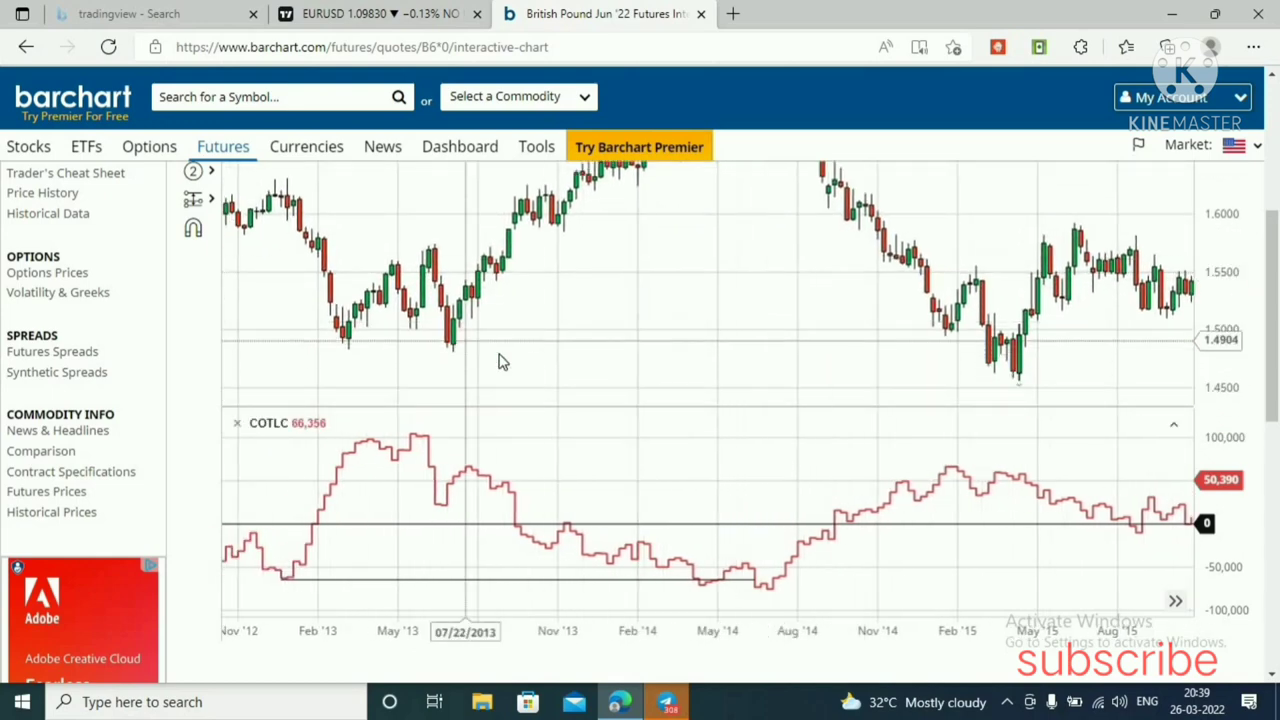
# - Examine the COTLC crossing above its zero line in September 2014 beneath the falling British Pound price
pyautogui.moveTo(850, 326); pyautogui.dragTo(869, 246)
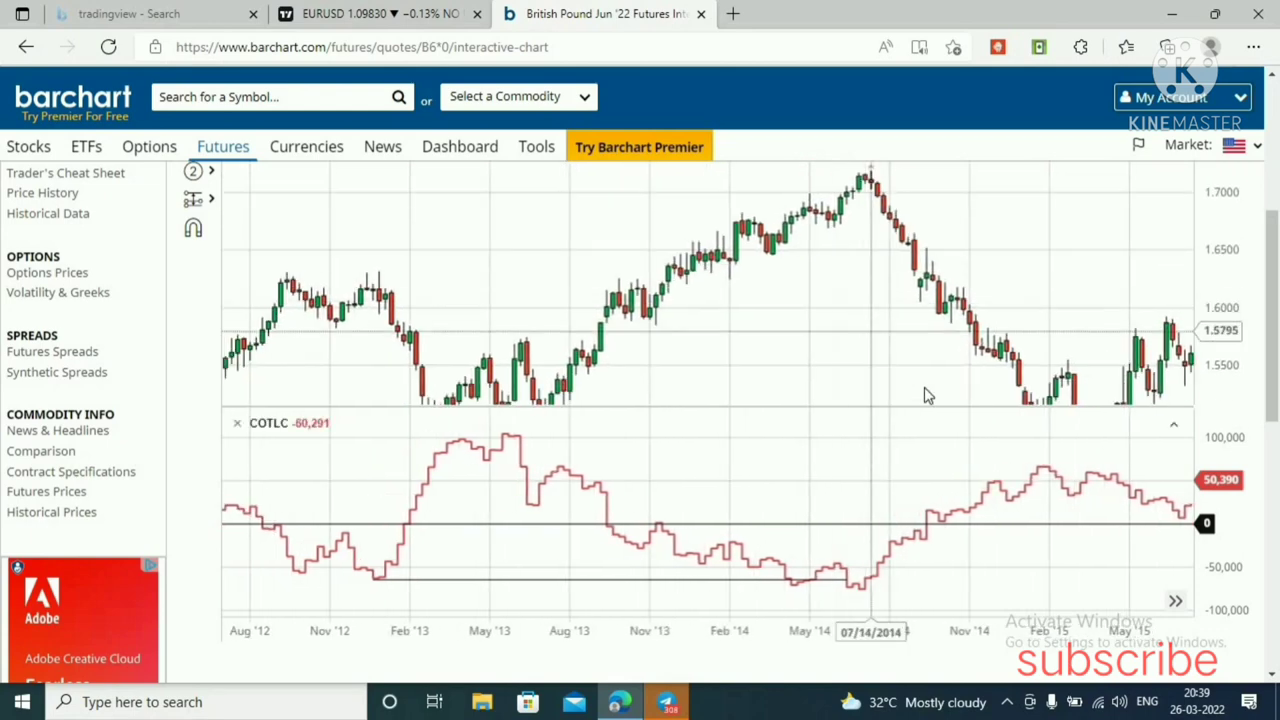
pyautogui.moveTo(907, 313); pyautogui.dragTo(905, 310)
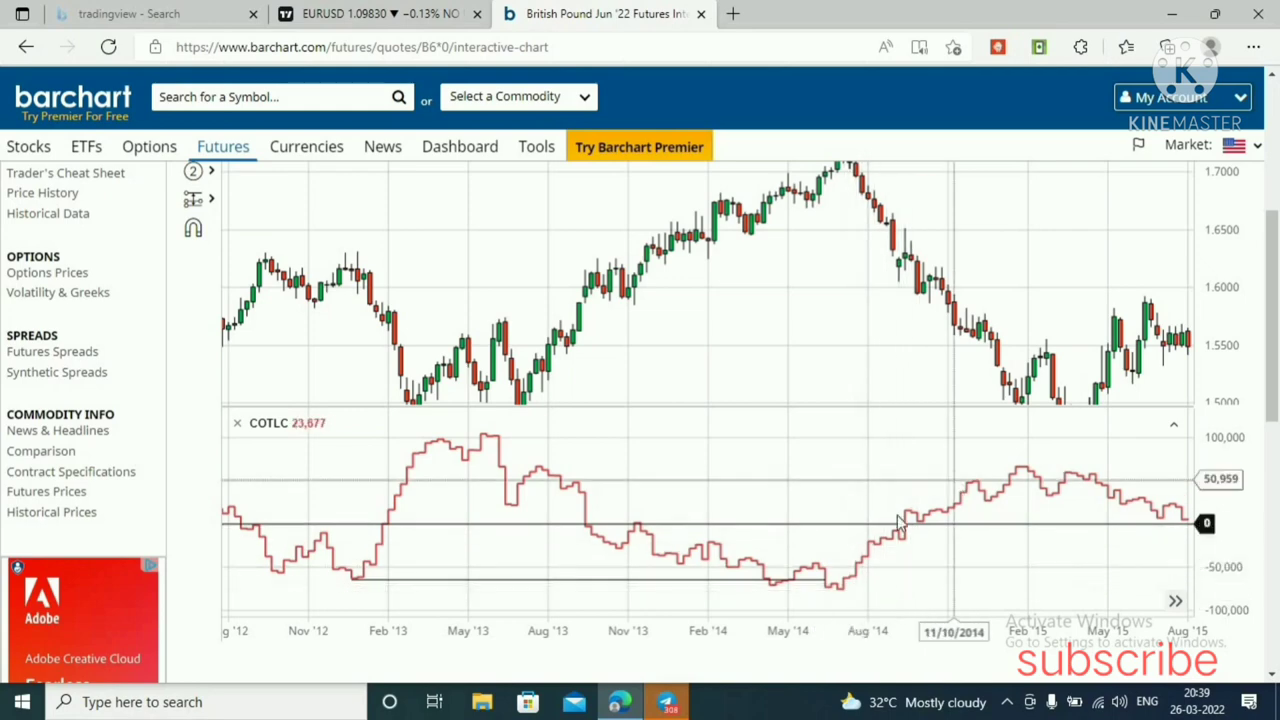
pyautogui.moveTo(830, 286); pyautogui.dragTo(826, 356)
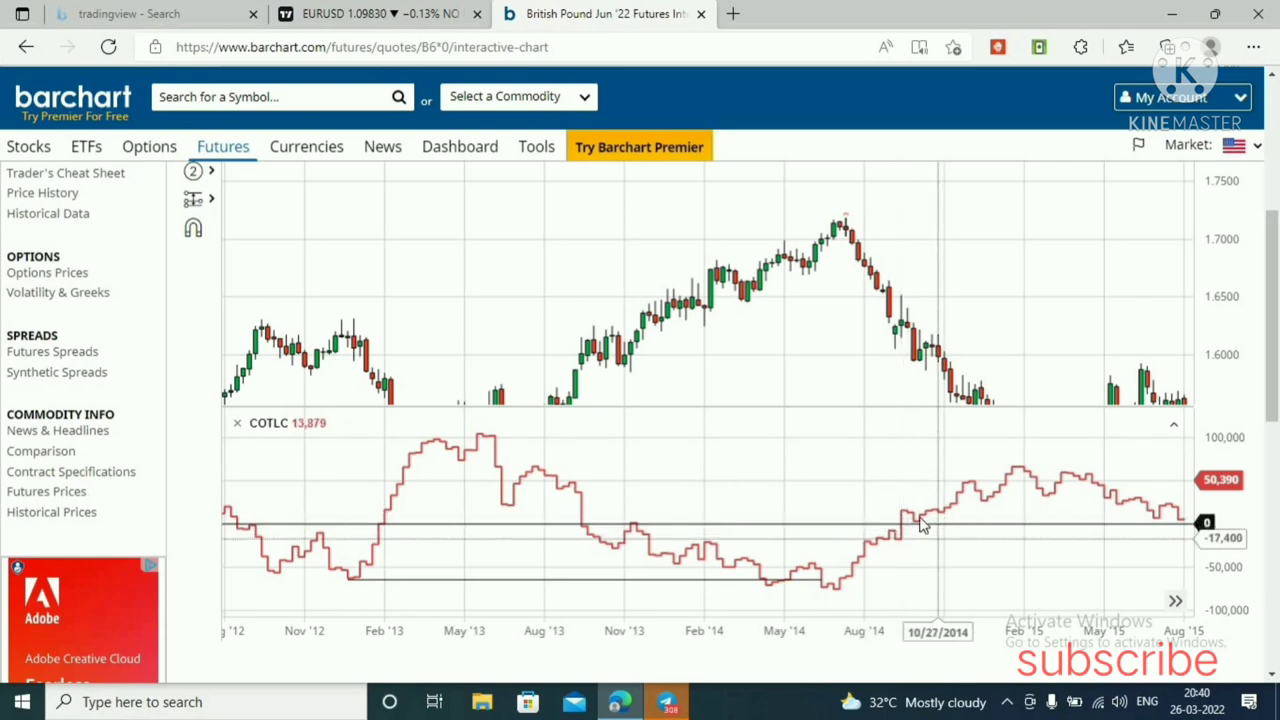
pyautogui.moveTo(871, 346); pyautogui.dragTo(837, 348)
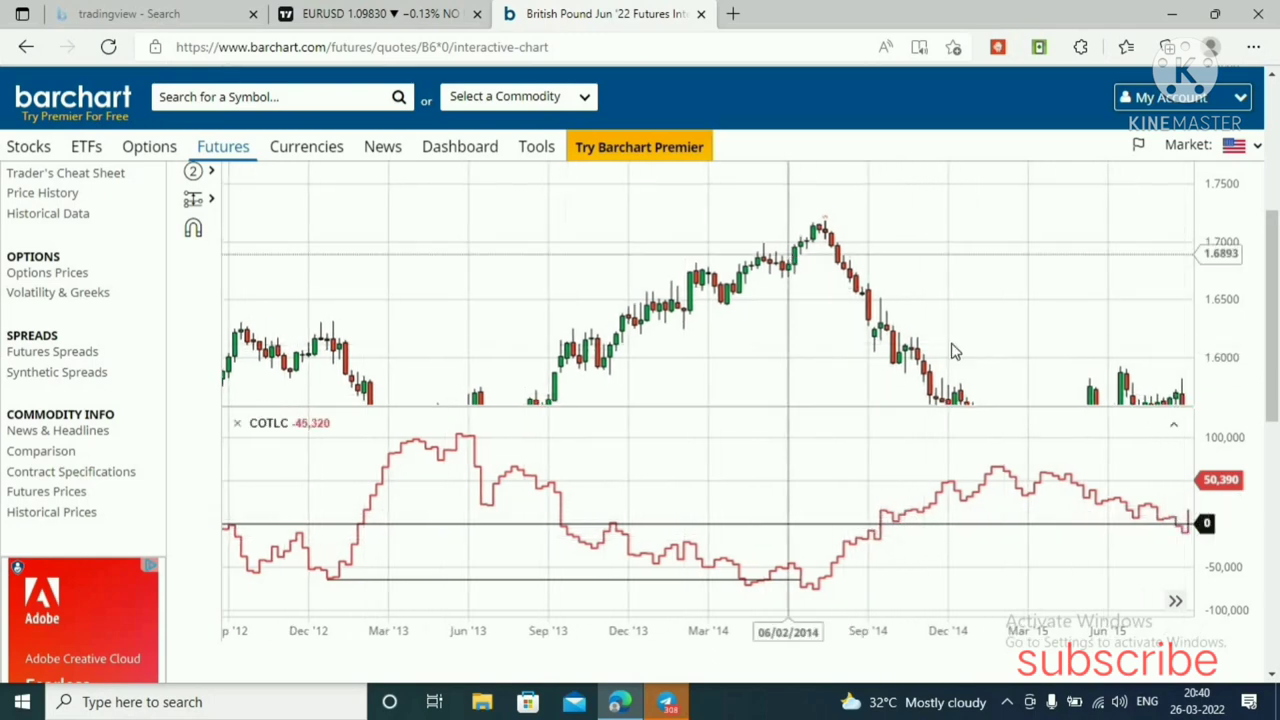
# - Compare the TradingView Case 1 diagram with Barchart's September 2014 COTLC zero-line crossing and the price action around it
pyautogui.click(357, 12)
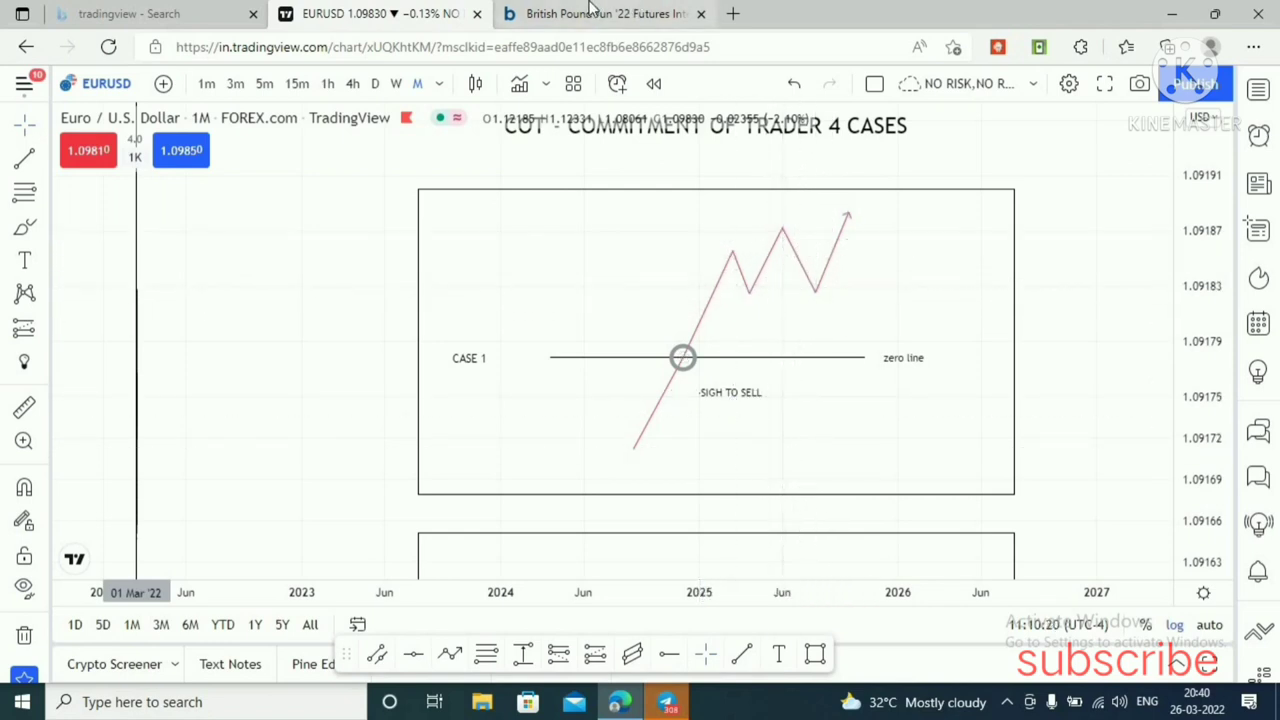
pyautogui.click(590, 12)
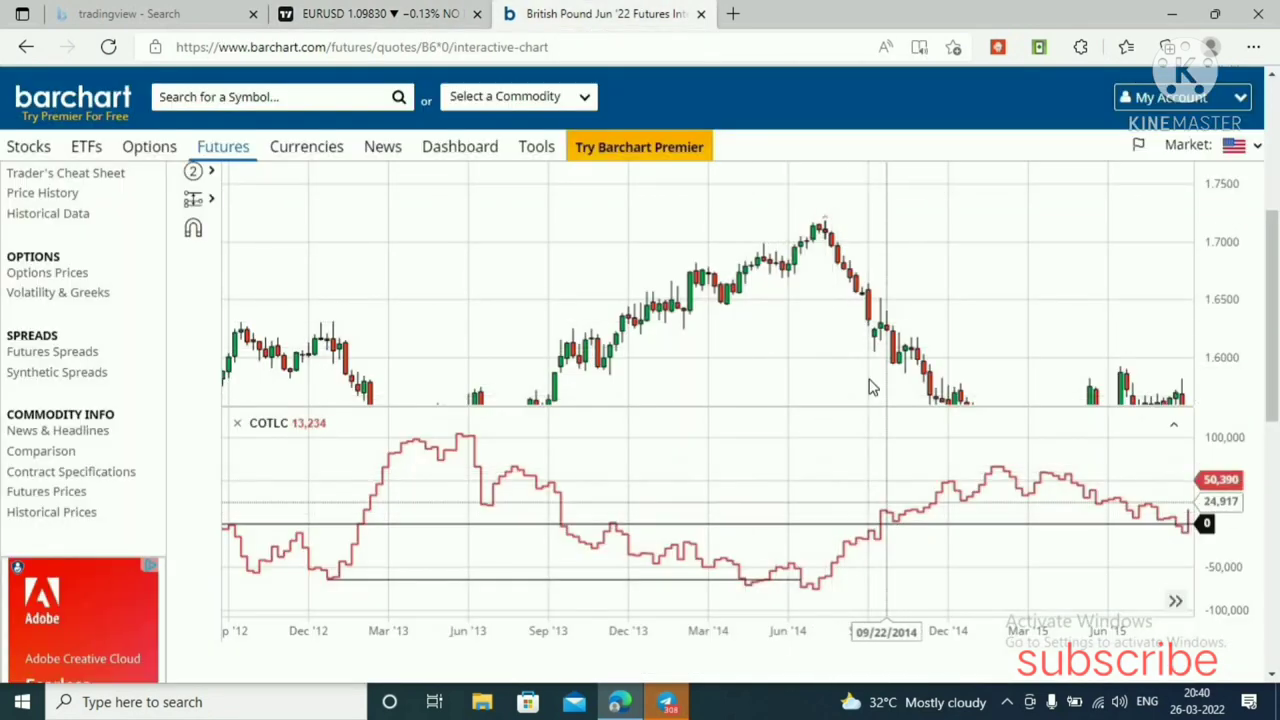
pyautogui.moveTo(846, 334); pyautogui.dragTo(798, 288)
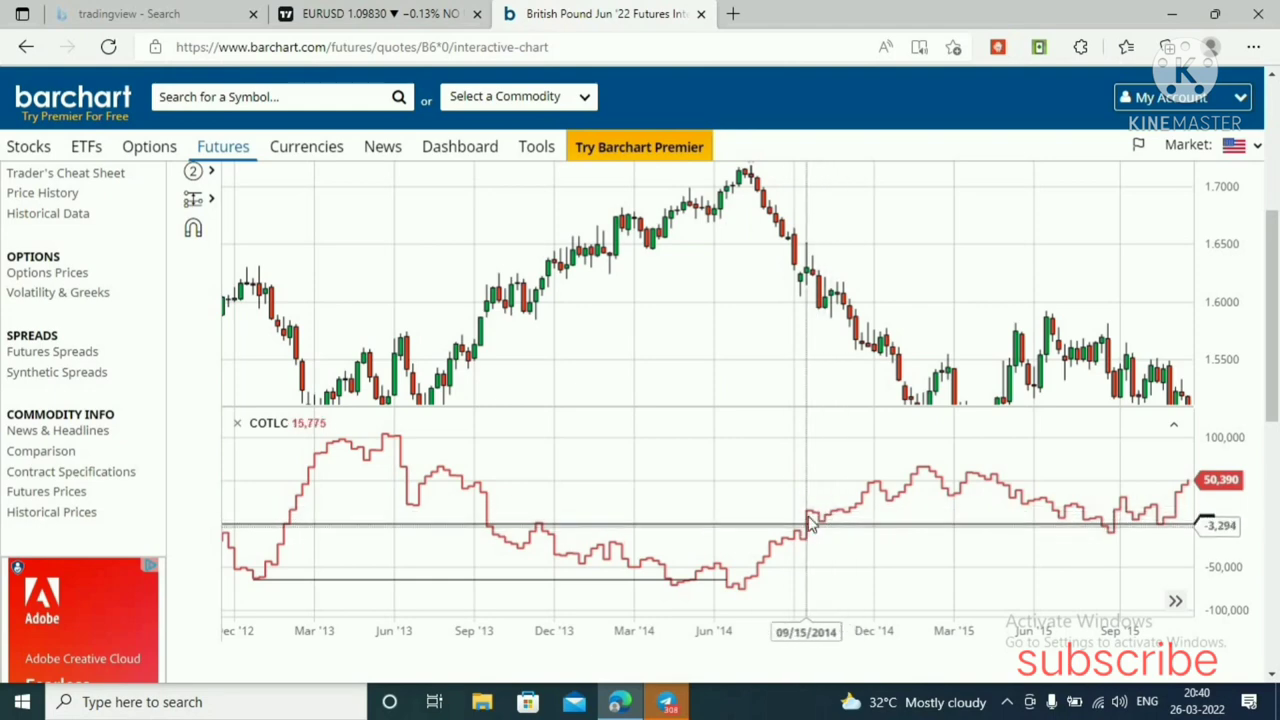
pyautogui.moveTo(813, 343); pyautogui.dragTo(808, 330)
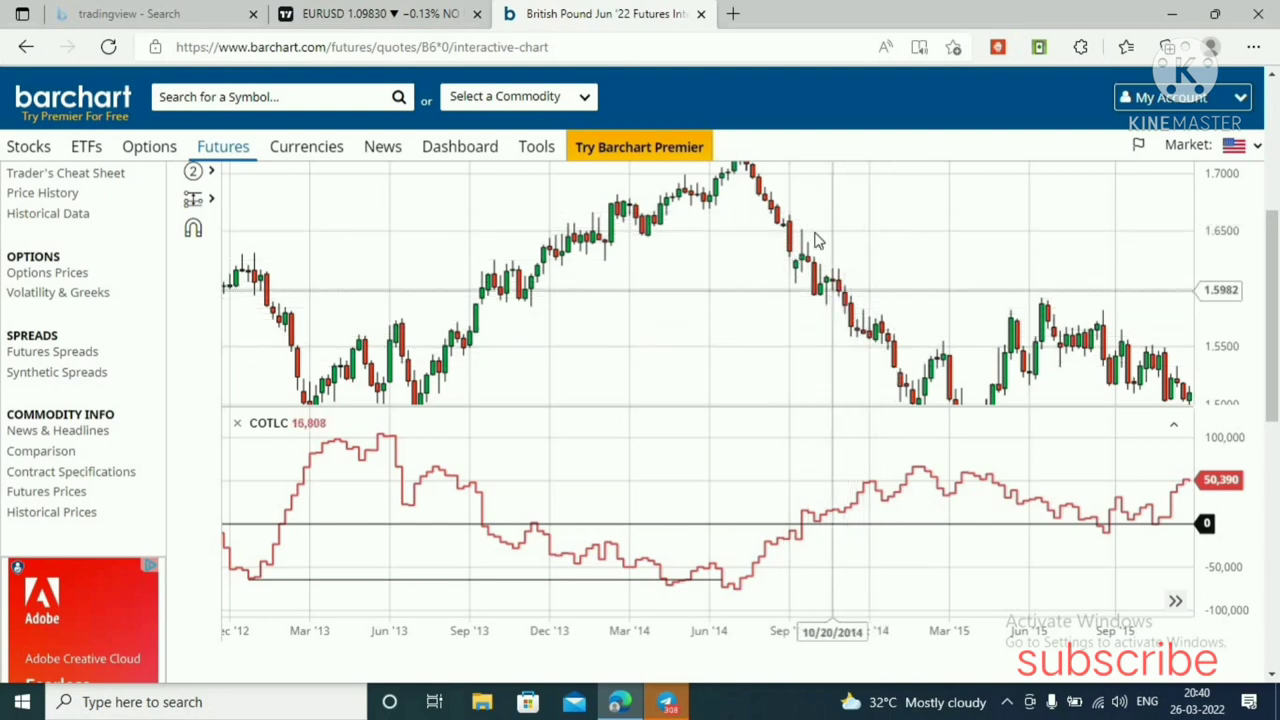
pyautogui.moveTo(879, 338); pyautogui.dragTo(871, 294)
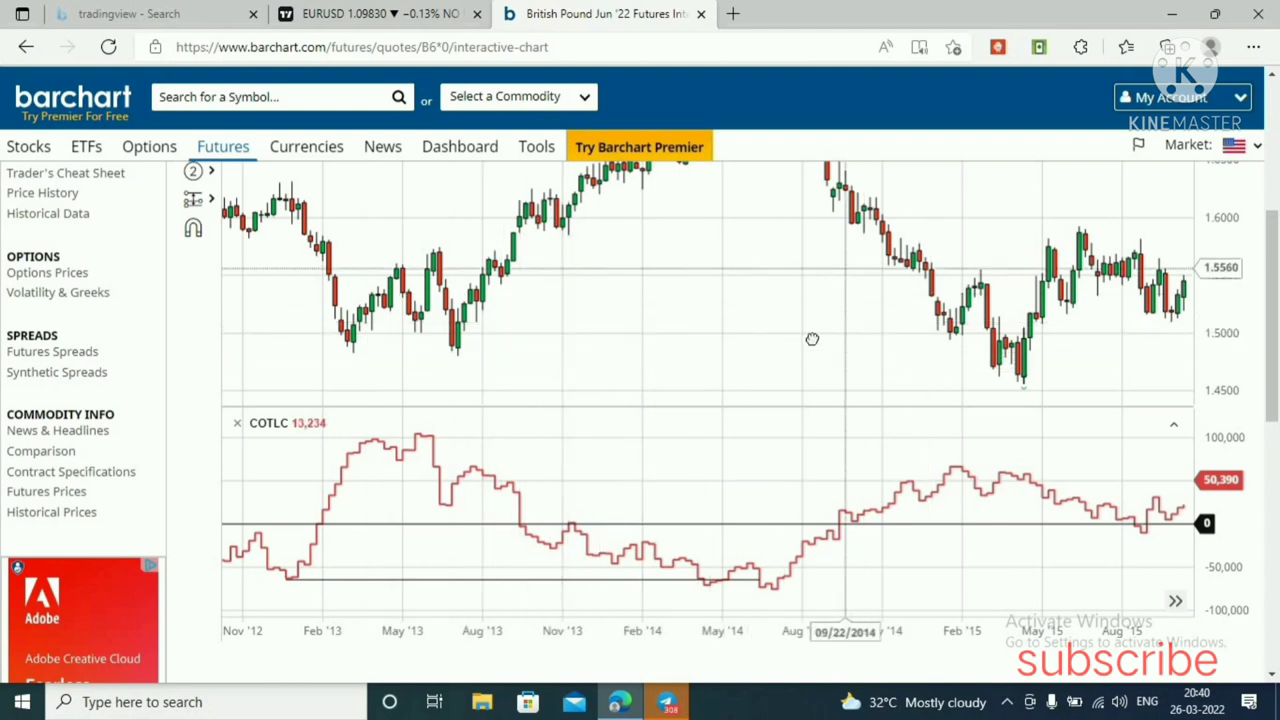
pyautogui.moveTo(812, 339); pyautogui.dragTo(806, 334)
pyautogui.moveTo(903, 320); pyautogui.dragTo(820, 330)
pyautogui.moveTo(826, 264); pyautogui.dragTo(848, 262)
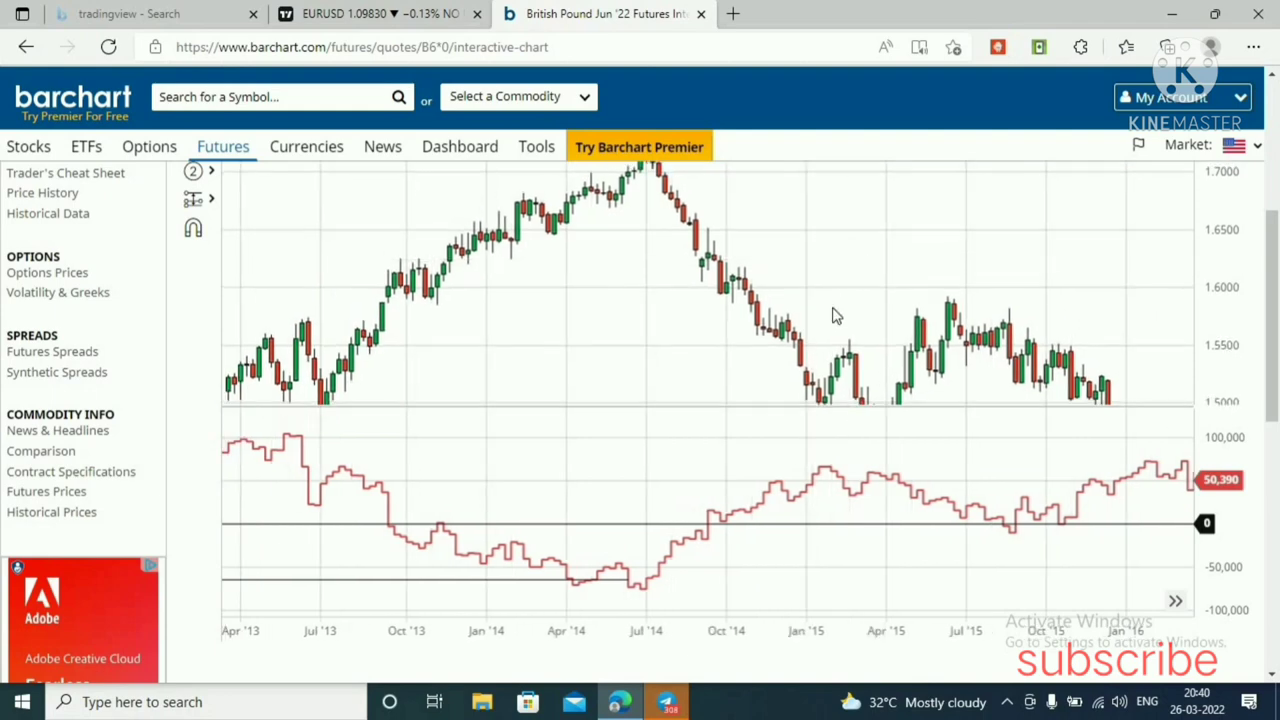
# - Review the June to August 2014 COTLC low and turn upward against the price peak and the start of its decline
pyautogui.hscroll(-3, 836, 316)
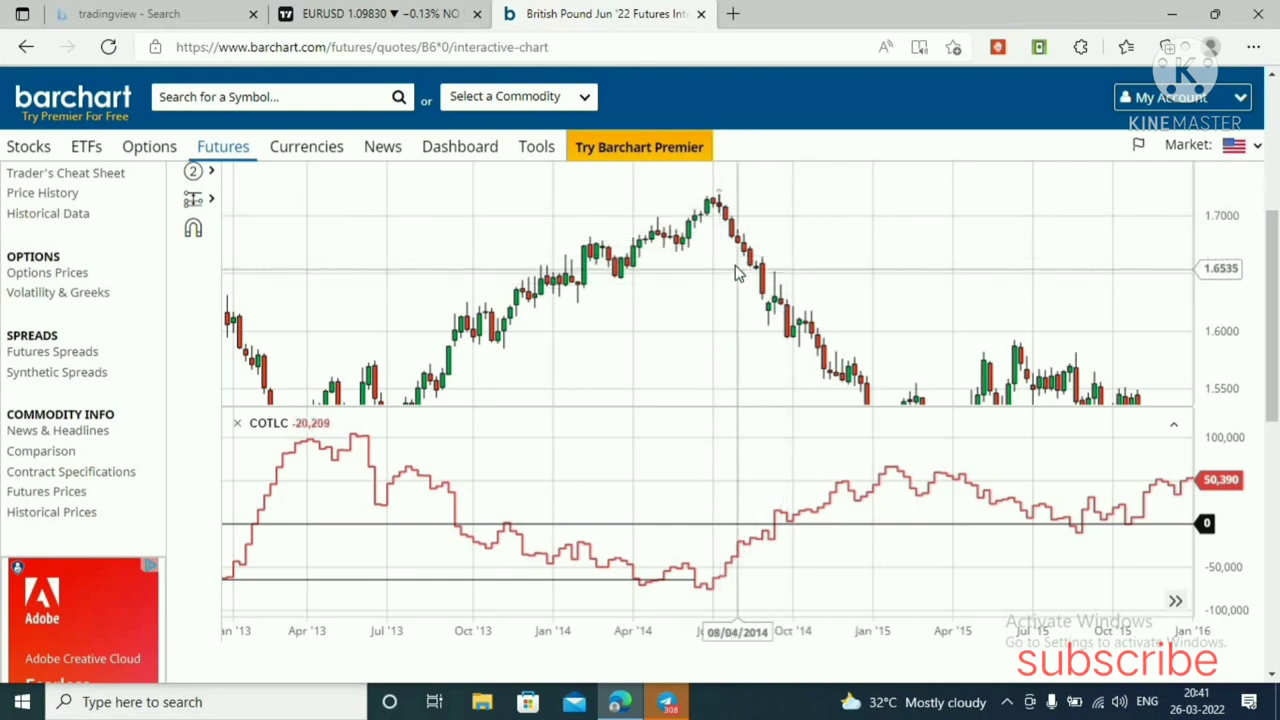
pyautogui.moveTo(762, 300); pyautogui.dragTo(794, 319)
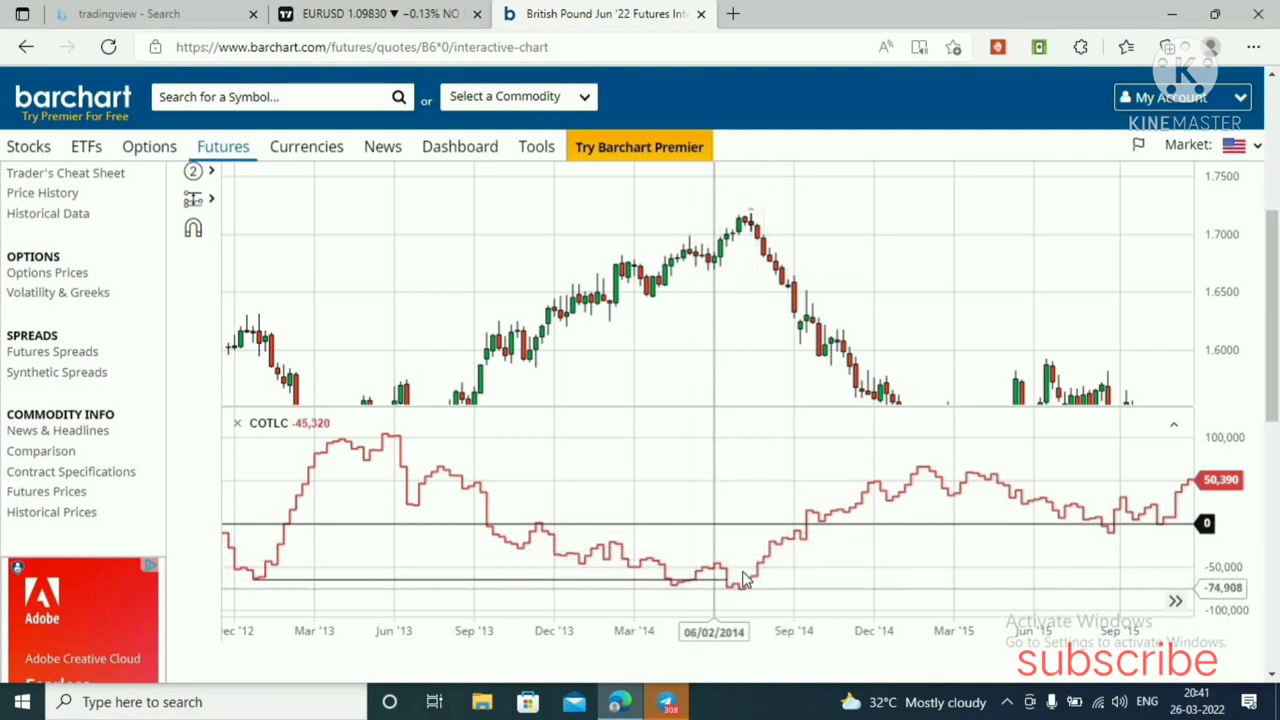
pyautogui.moveTo(755, 363); pyautogui.dragTo(791, 367)
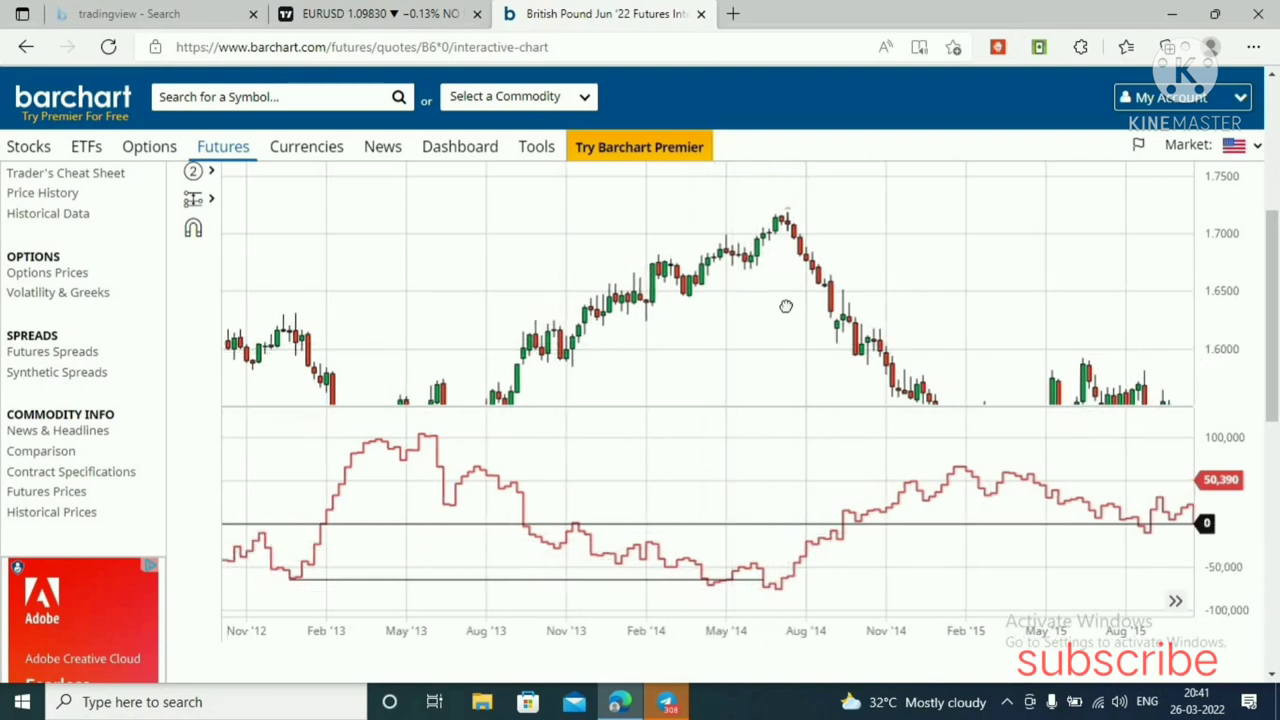
pyautogui.moveTo(788, 322); pyautogui.dragTo(746, 344)
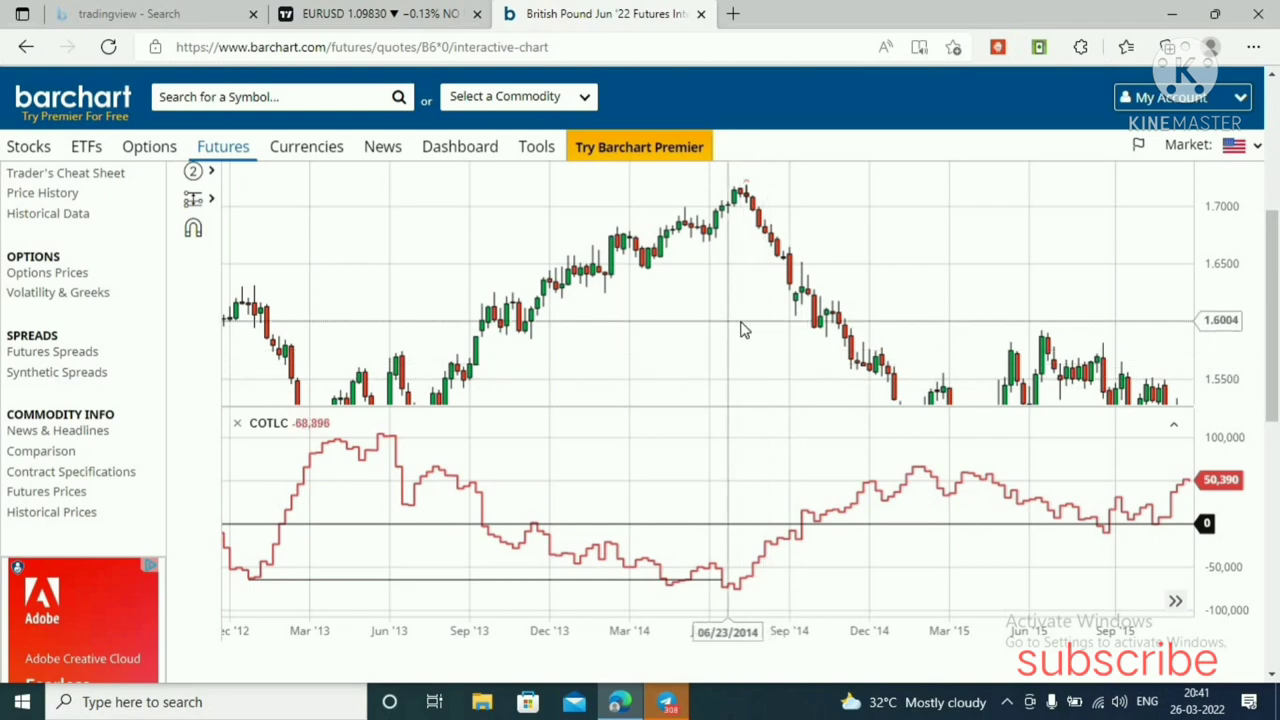
pyautogui.moveTo(911, 351); pyautogui.dragTo(858, 295)
pyautogui.moveTo(730, 291); pyautogui.dragTo(923, 330)
pyautogui.moveTo(806, 275); pyautogui.dragTo(871, 316)
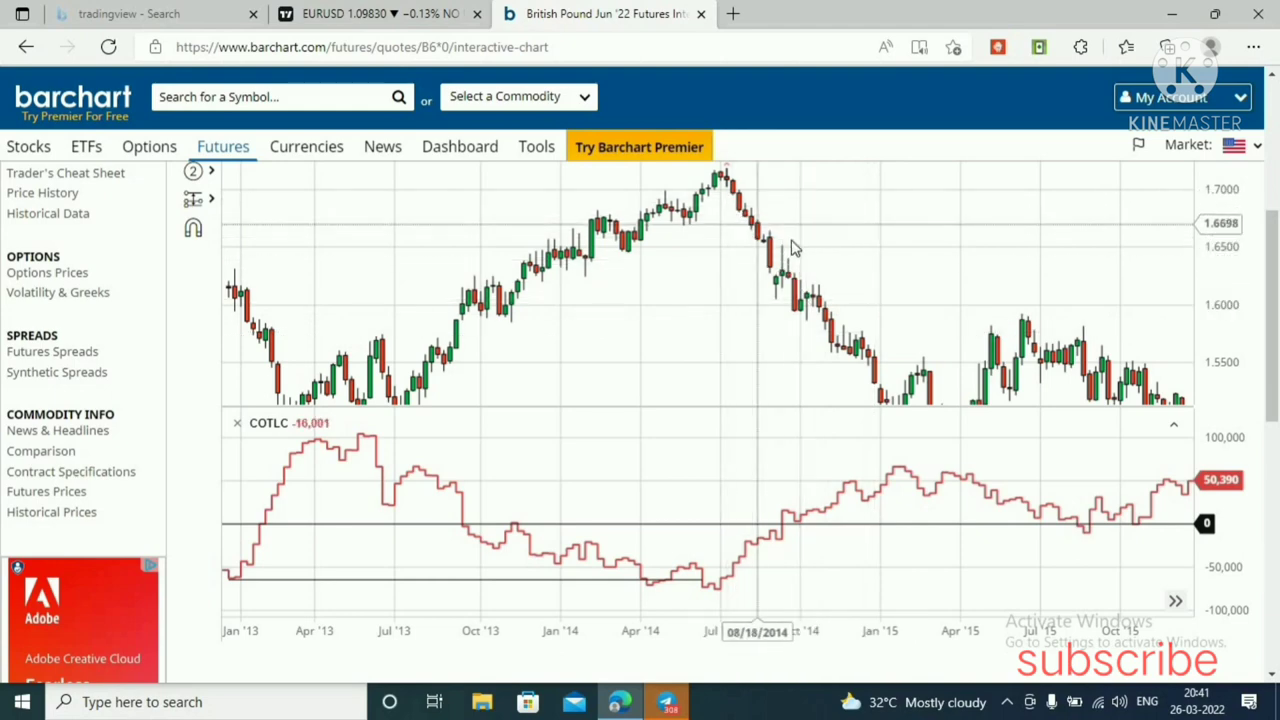
# - Trace the British Pound price from the August 2014 decline through 2015, compressing the price scale to show the peak
pyautogui.moveTo(891, 293); pyautogui.dragTo(837, 235)
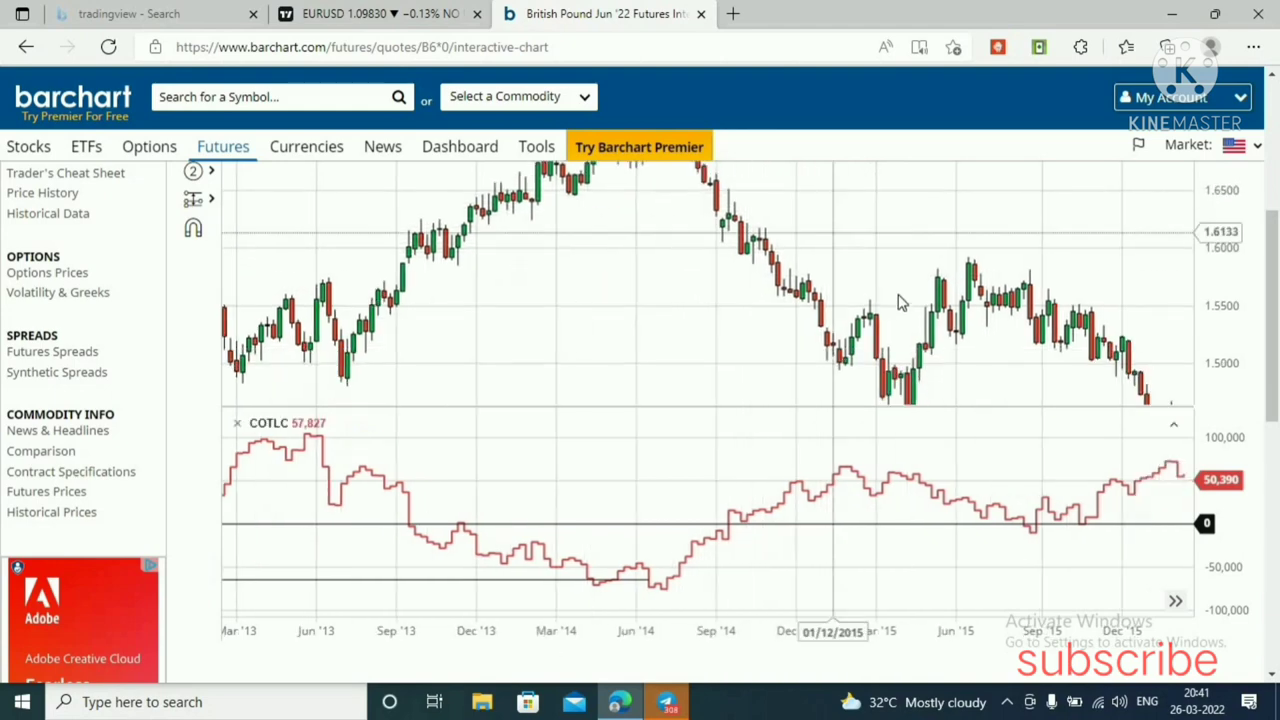
pyautogui.moveTo(934, 304); pyautogui.dragTo(845, 254)
pyautogui.moveTo(732, 220); pyautogui.dragTo(845, 235)
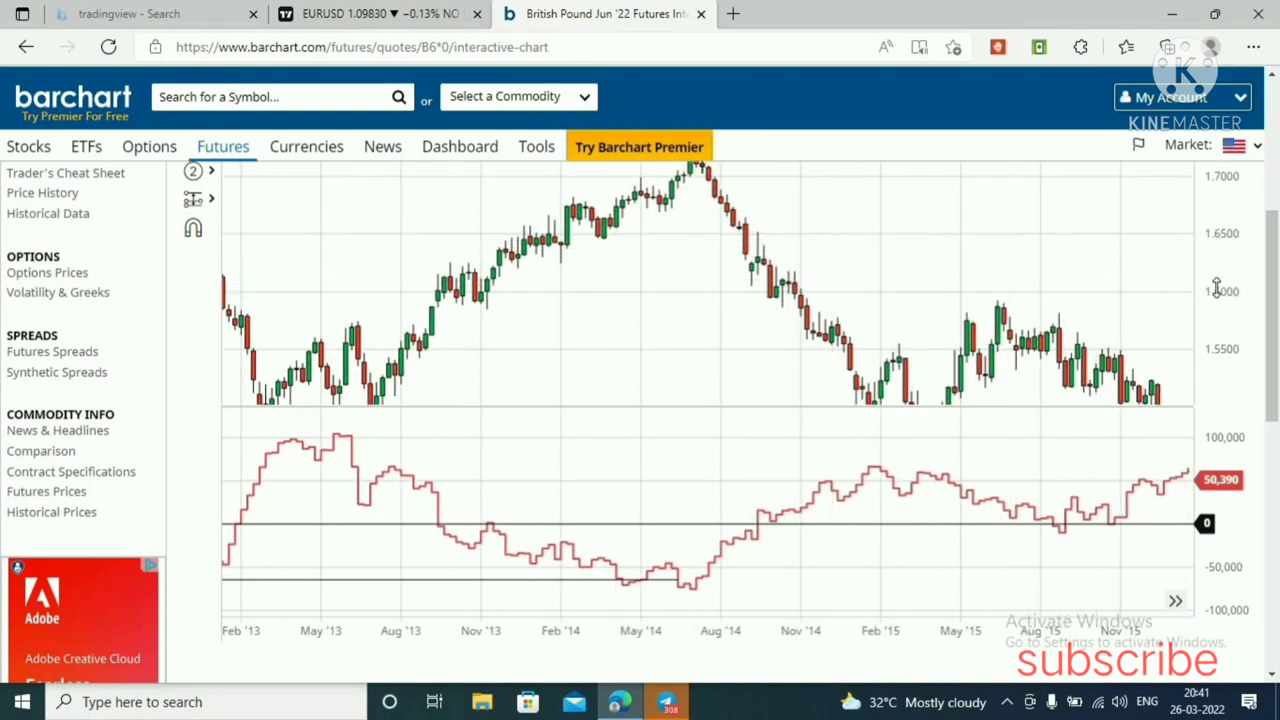
pyautogui.moveTo(1215, 289); pyautogui.dragTo(1215, 325)
pyautogui.moveTo(745, 212); pyautogui.dragTo(774, 240)
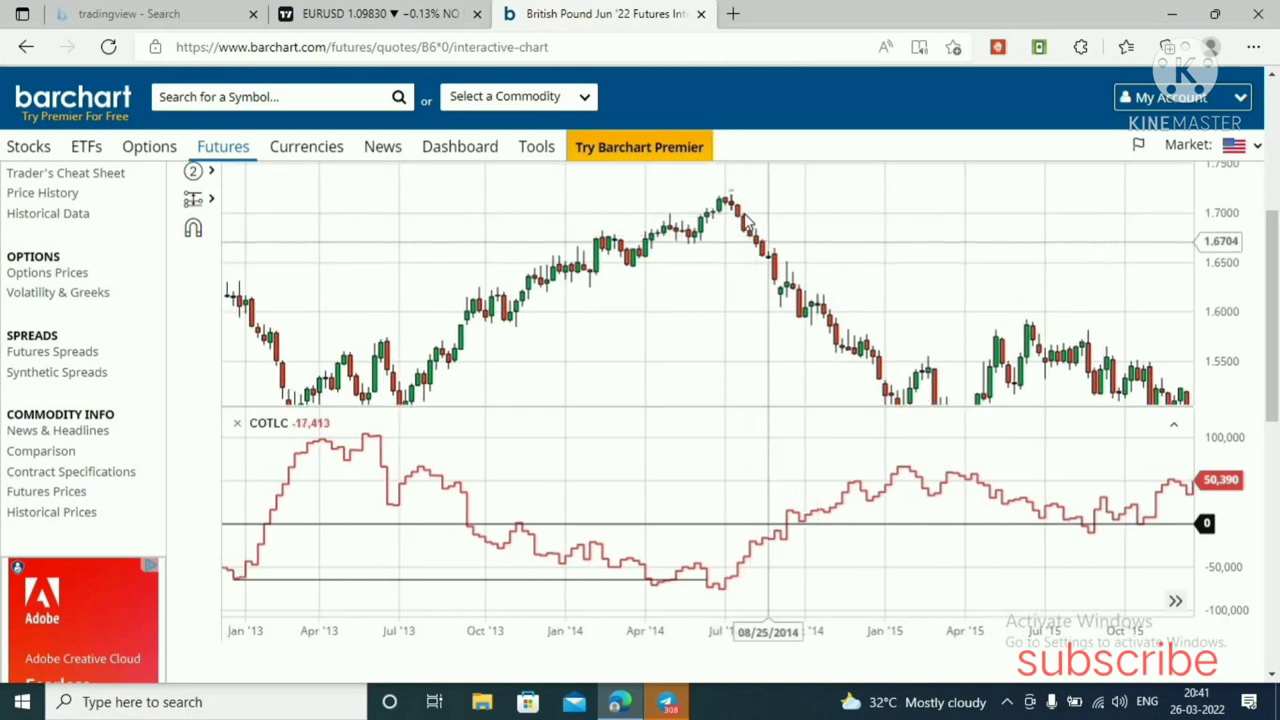
# - Compare the British Pound's decline from its mid-2014 peak through early 2015 with the COTLC zero-line crossing in September 2014
pyautogui.moveTo(928, 337); pyautogui.dragTo(895, 262)
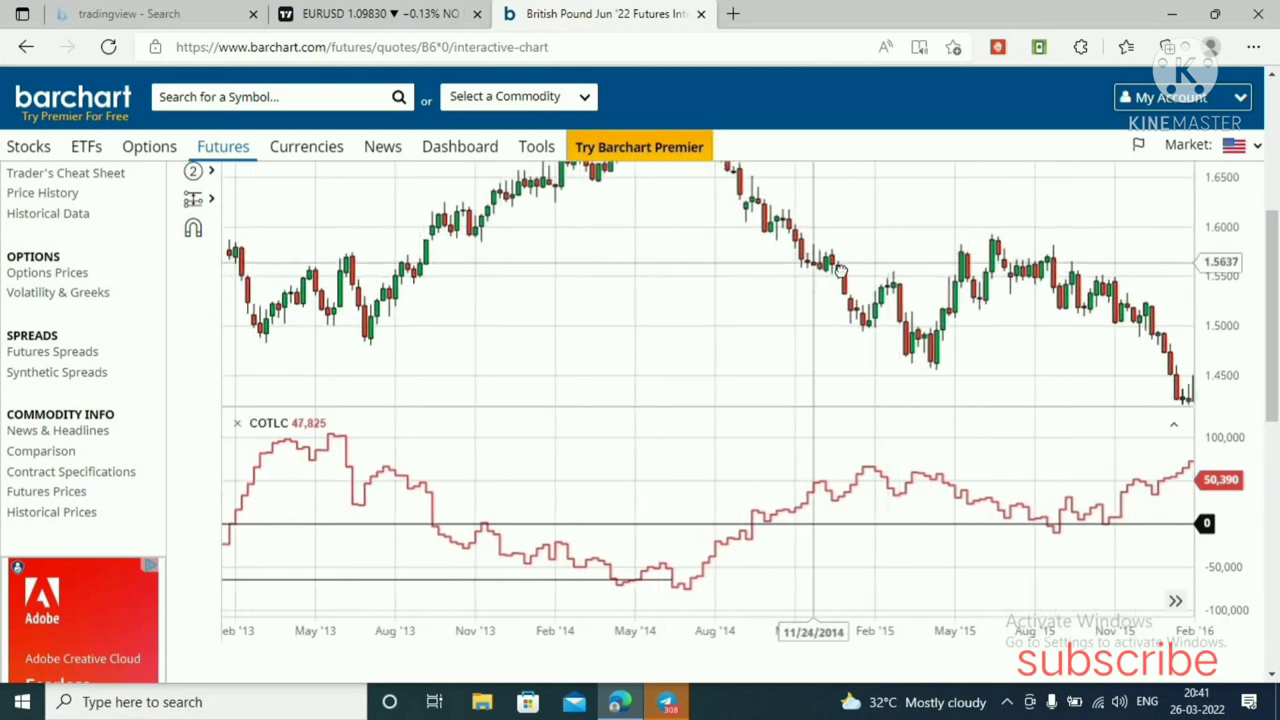
pyautogui.moveTo(775, 250); pyautogui.dragTo(801, 230)
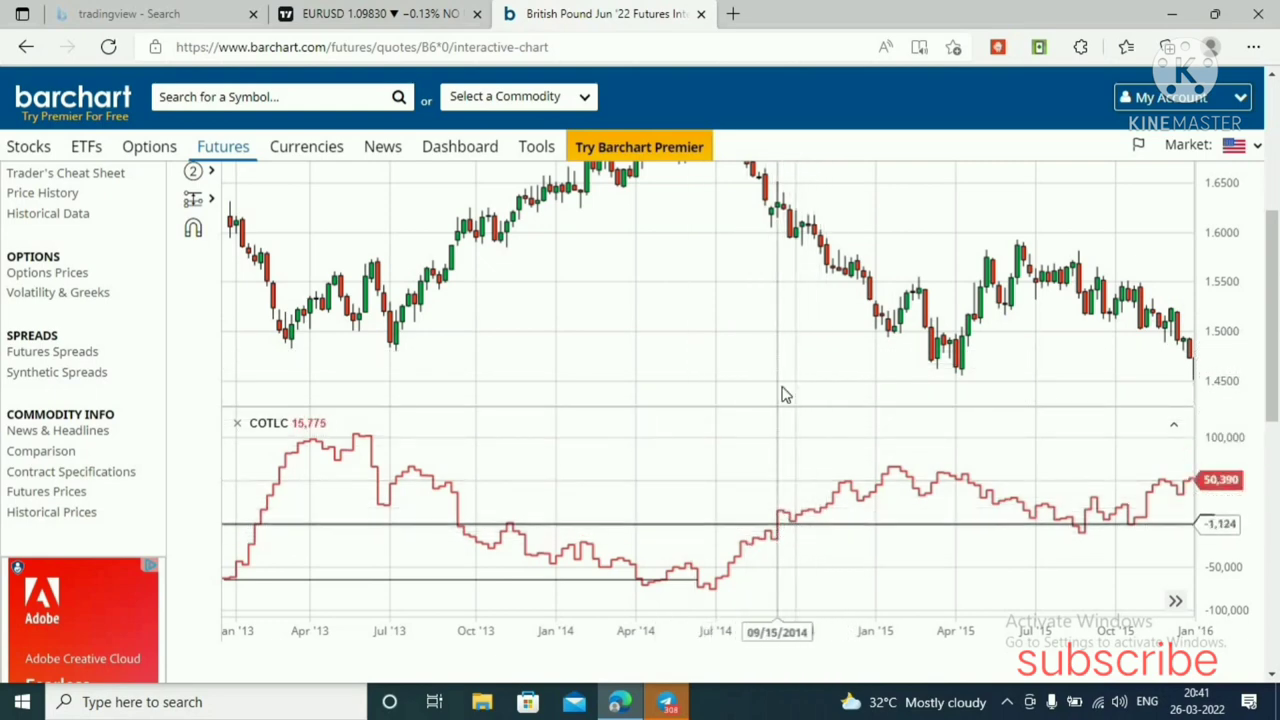
pyautogui.moveTo(780, 366); pyautogui.dragTo(760, 249)
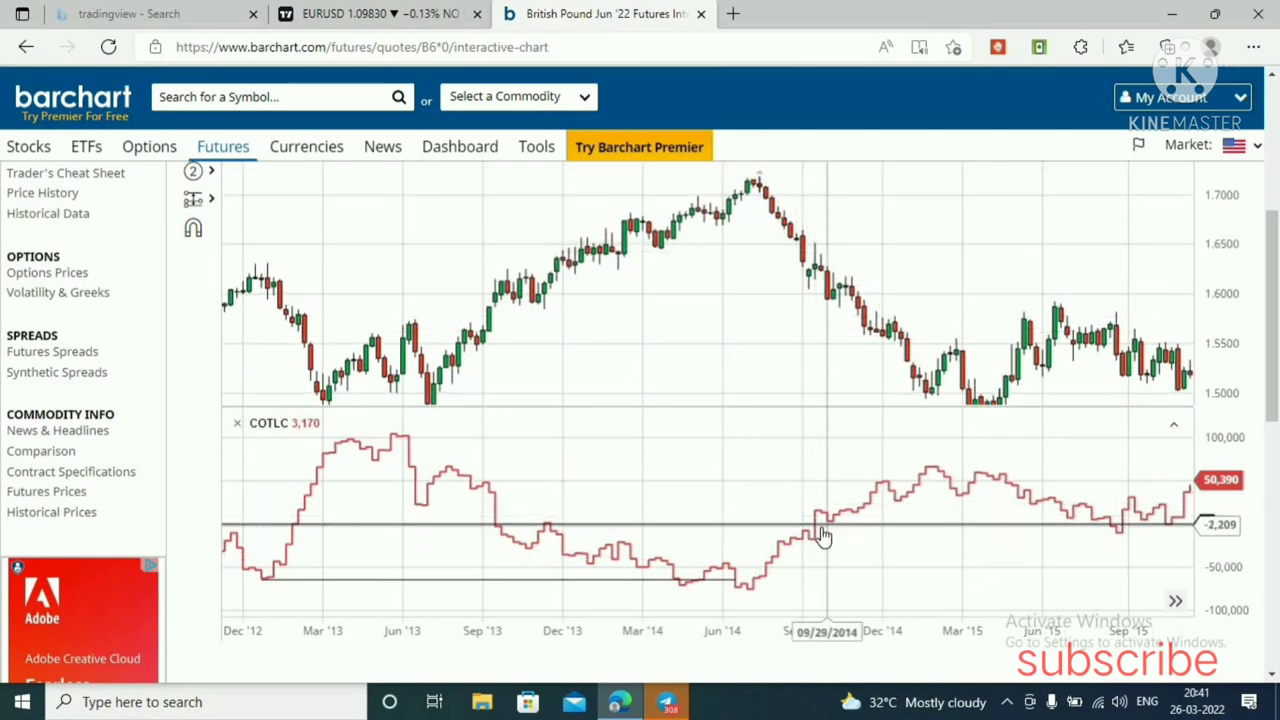
pyautogui.moveTo(789, 349)
pyautogui.mouseDown()
pyautogui.moveTo(791, 263)
pyautogui.moveTo(830, 285)
pyautogui.mouseUp()
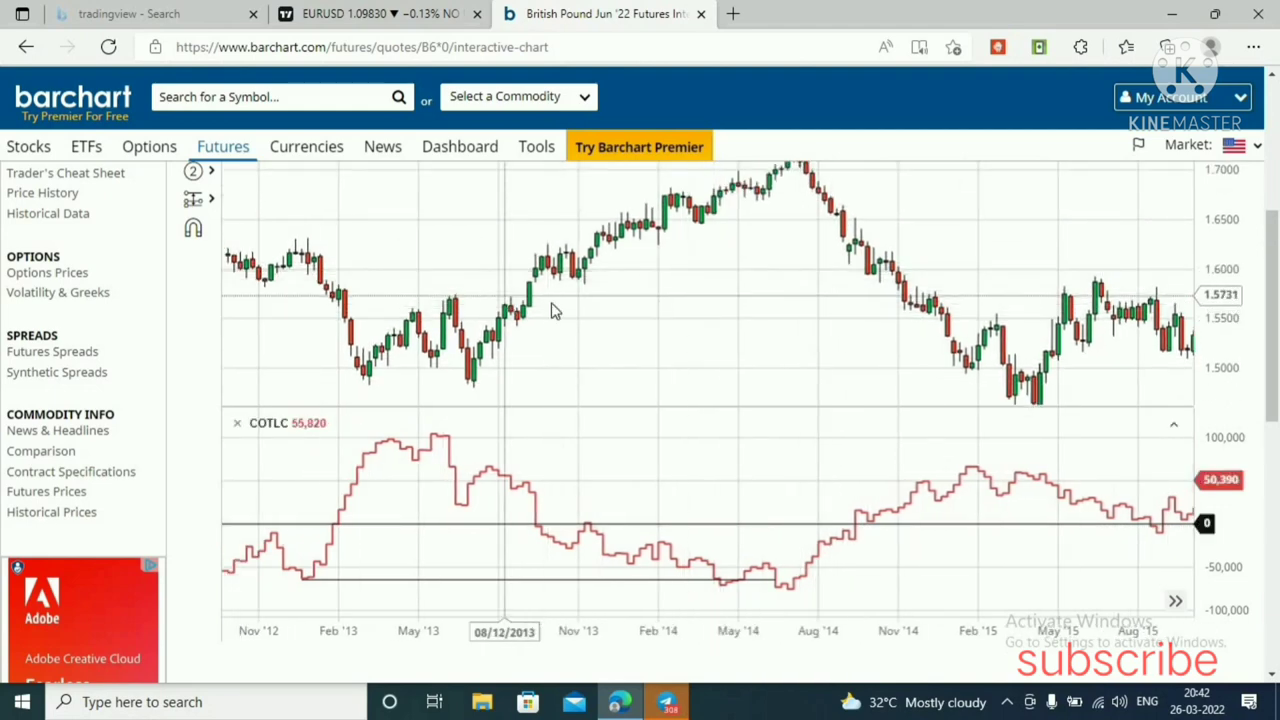
pyautogui.moveTo(601, 319); pyautogui.dragTo(608, 303)
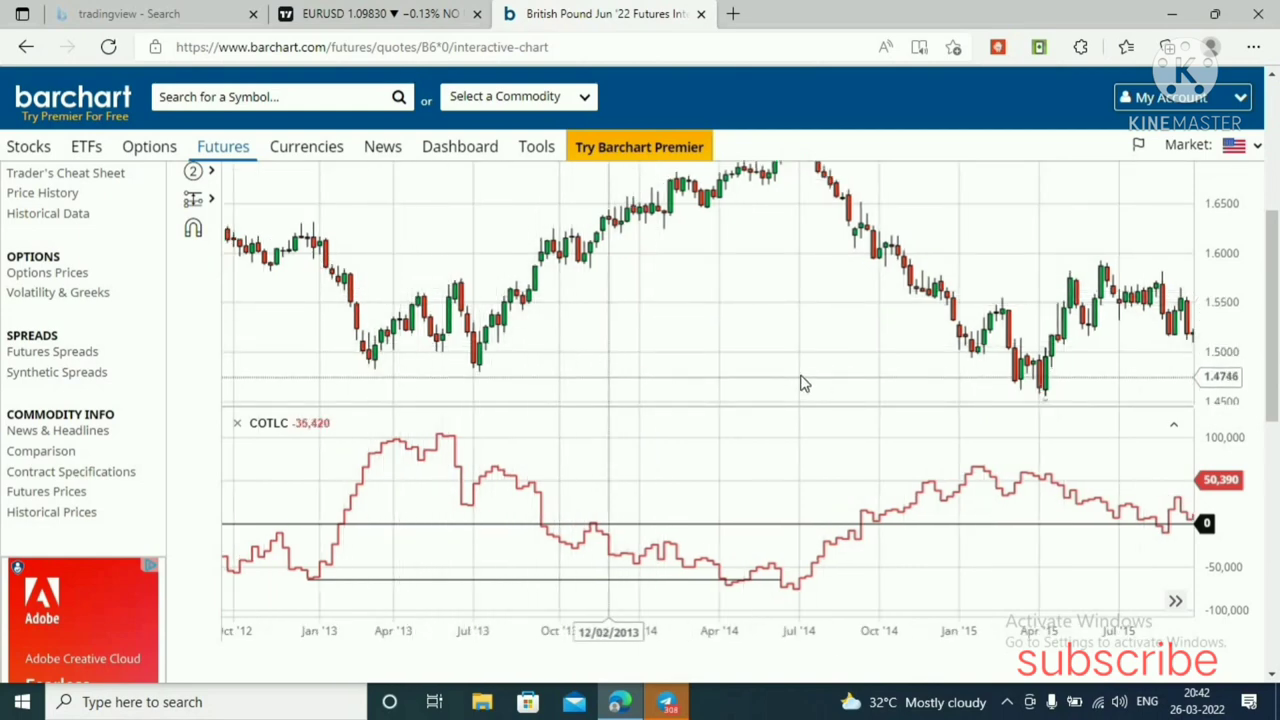
pyautogui.moveTo(883, 369); pyautogui.dragTo(888, 422)
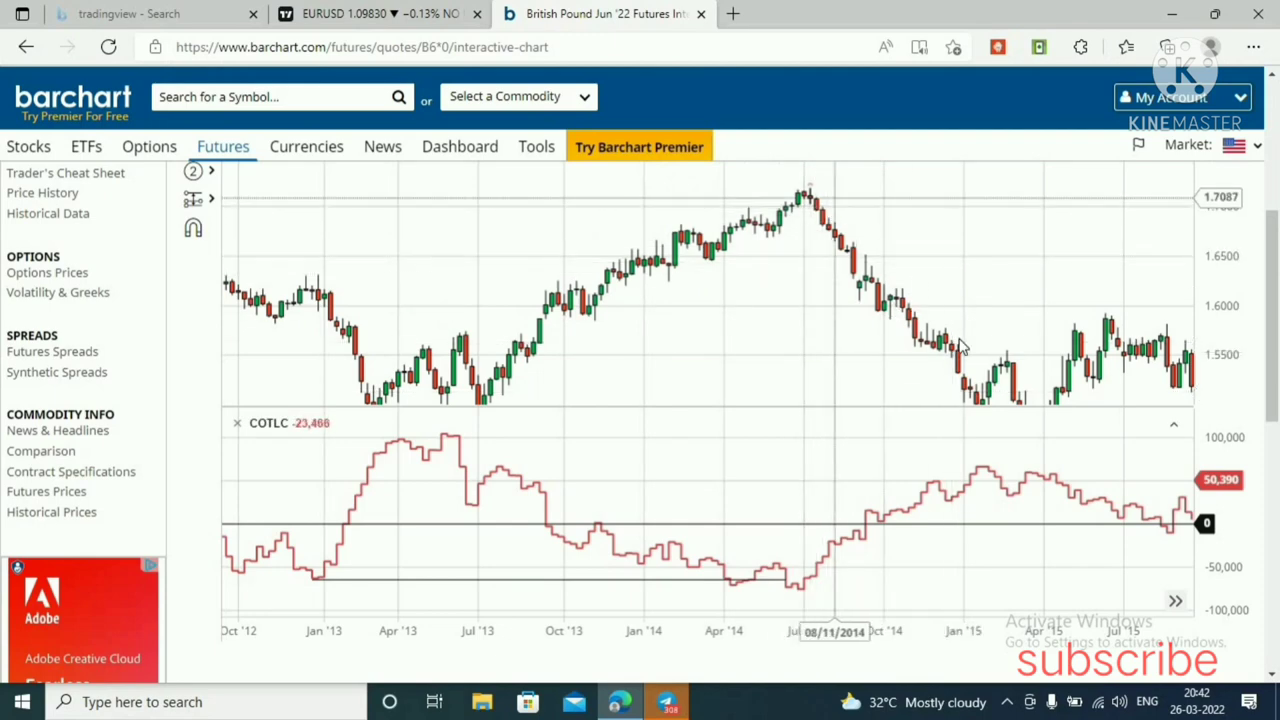
pyautogui.moveTo(1008, 400); pyautogui.dragTo(843, 319)
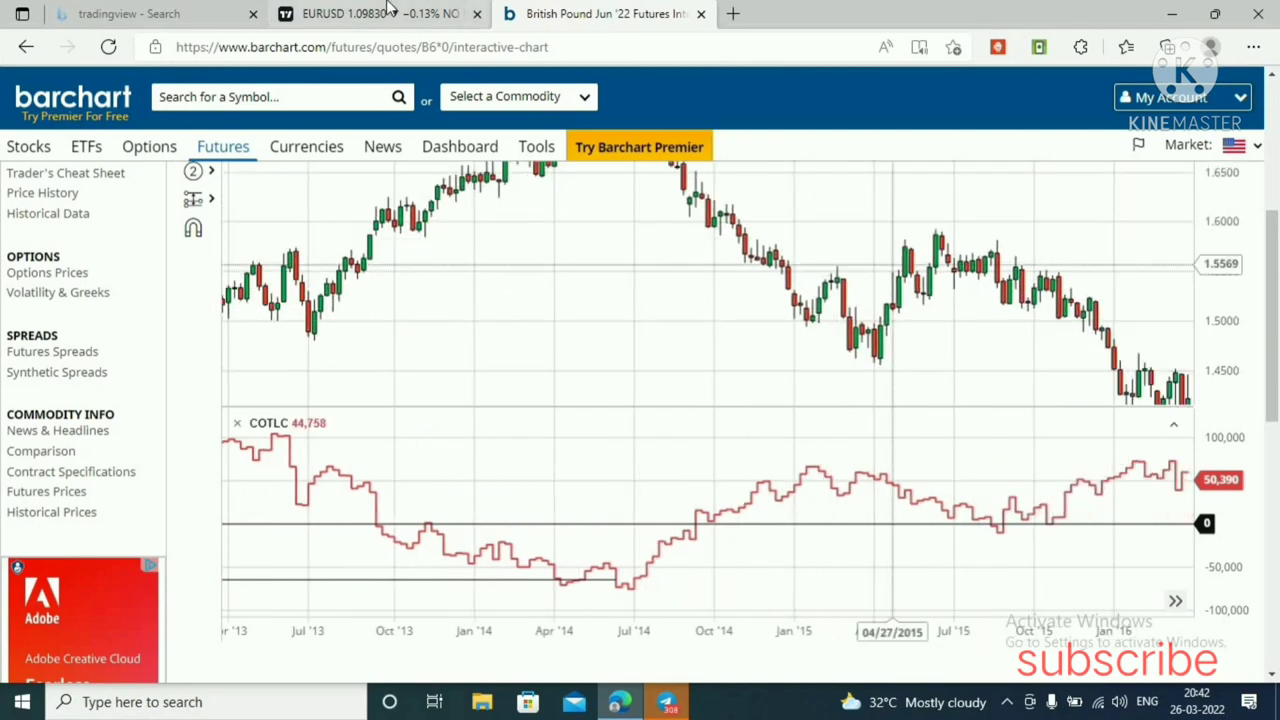
# - Examine the latest COTLC move from late 2021 to March 2022 against the horizontal line marking its June 2020 high
pyautogui.click(425, 14)
pyautogui.click(600, 16)
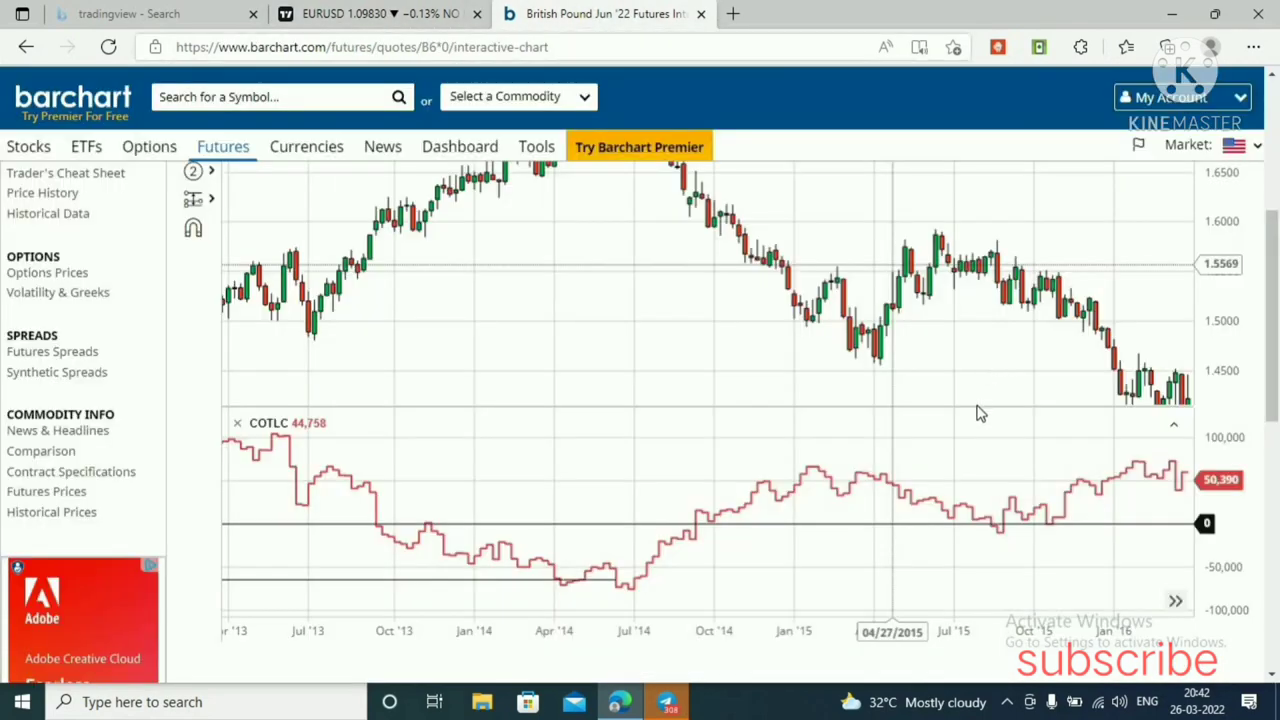
pyautogui.moveTo(600, 366); pyautogui.dragTo(871, 363)
pyautogui.moveTo(939, 203); pyautogui.dragTo(551, 251)
pyautogui.moveTo(1110, 268); pyautogui.dragTo(780, 200)
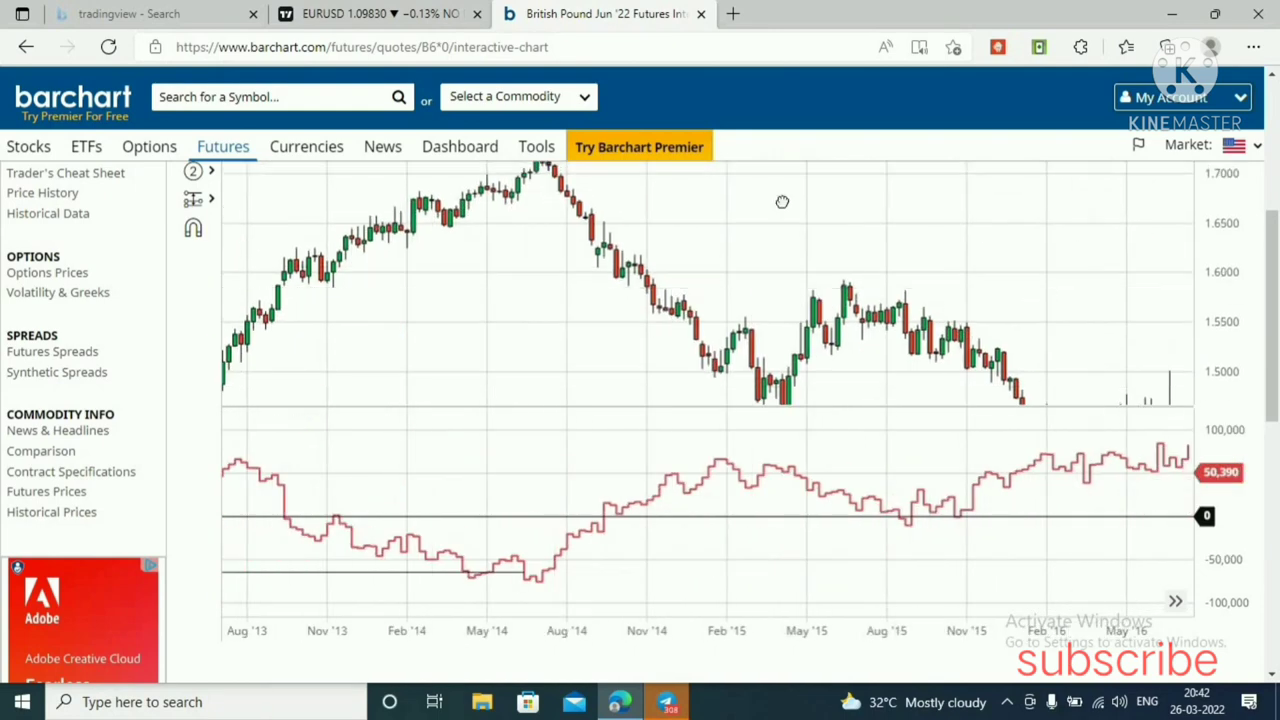
pyautogui.moveTo(1108, 325); pyautogui.dragTo(811, 240)
pyautogui.moveTo(1083, 274); pyautogui.dragTo(838, 289)
pyautogui.scroll(-10, 996, 355)
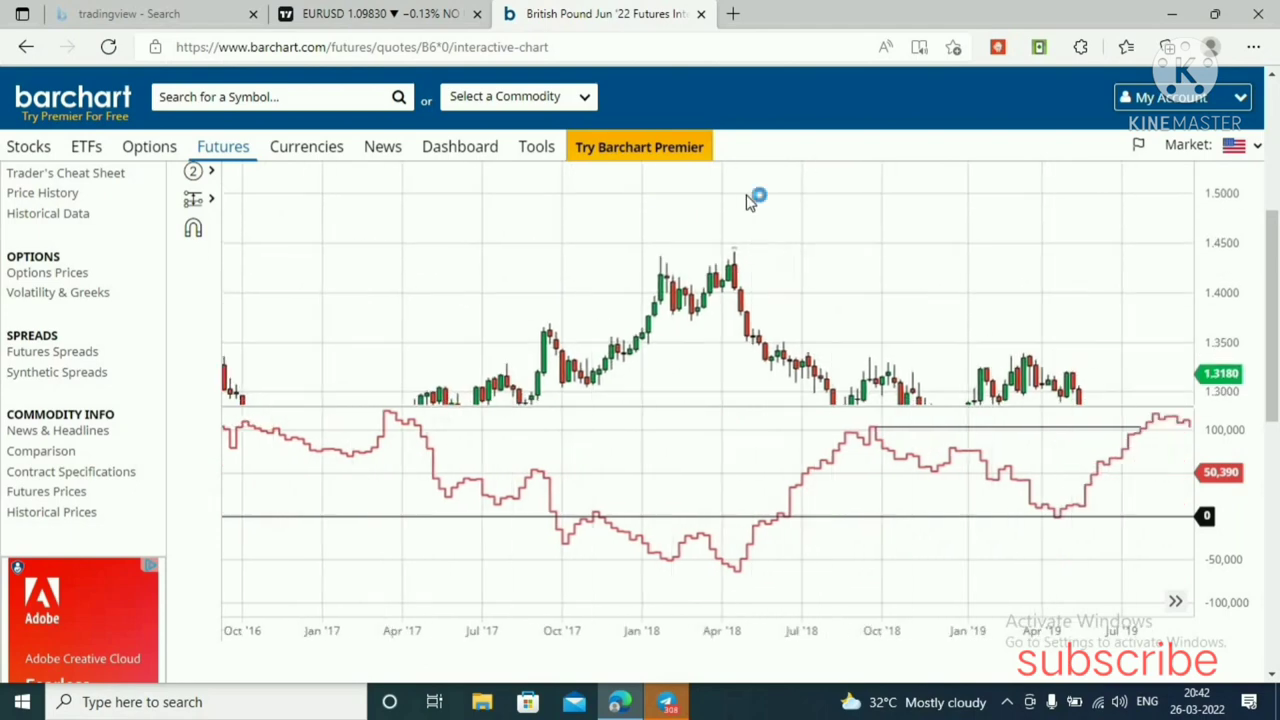
pyautogui.moveTo(708, 340); pyautogui.dragTo(818, 362)
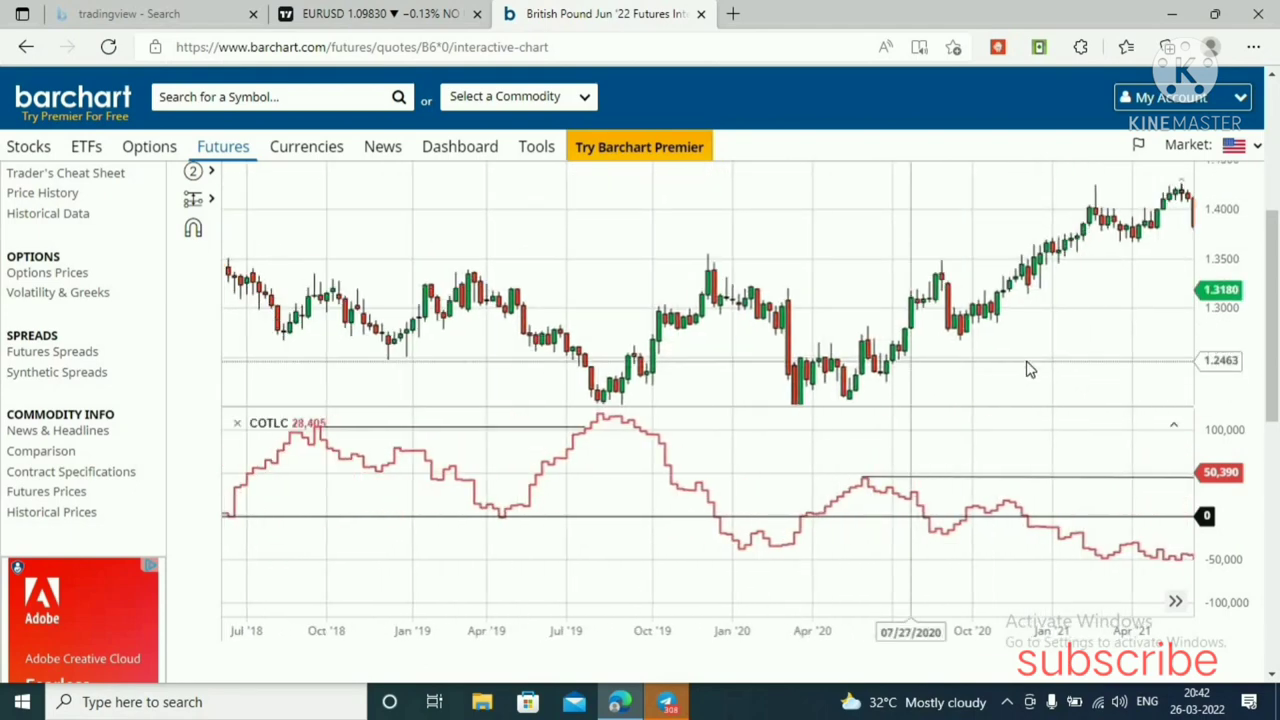
pyautogui.moveTo(1026, 350); pyautogui.dragTo(703, 343)
pyautogui.moveTo(1000, 320); pyautogui.dragTo(944, 327)
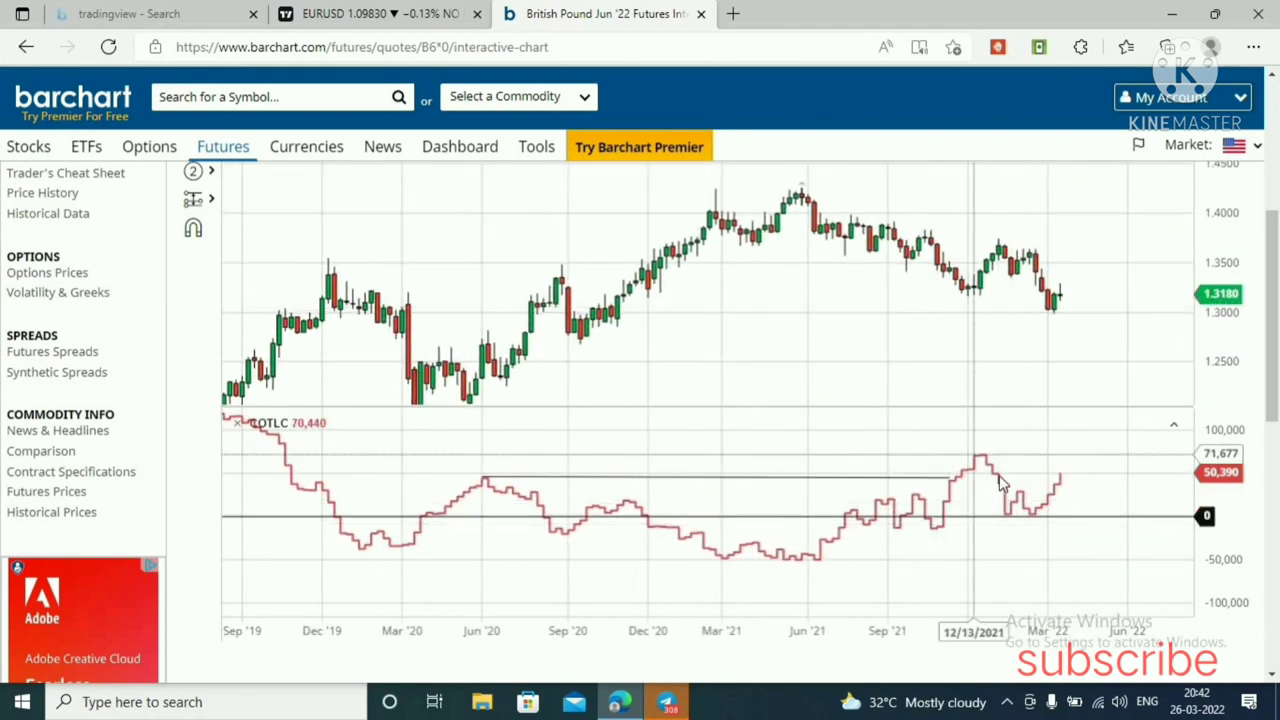
pyautogui.moveTo(1218, 488); pyautogui.dragTo(1218, 508)
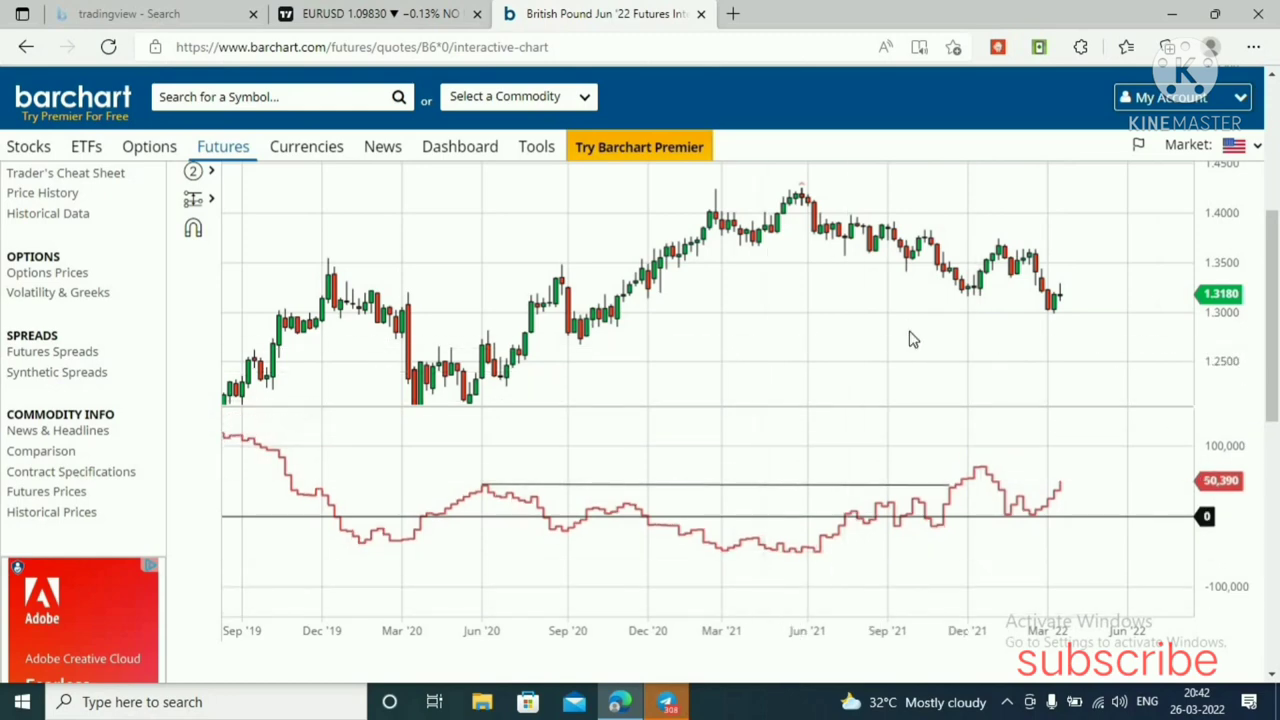
# - Review the 2018 to 2020 section, where COTLC meets the horizontal line drawn from its September 2018 high
pyautogui.scroll(10, 910, 340)
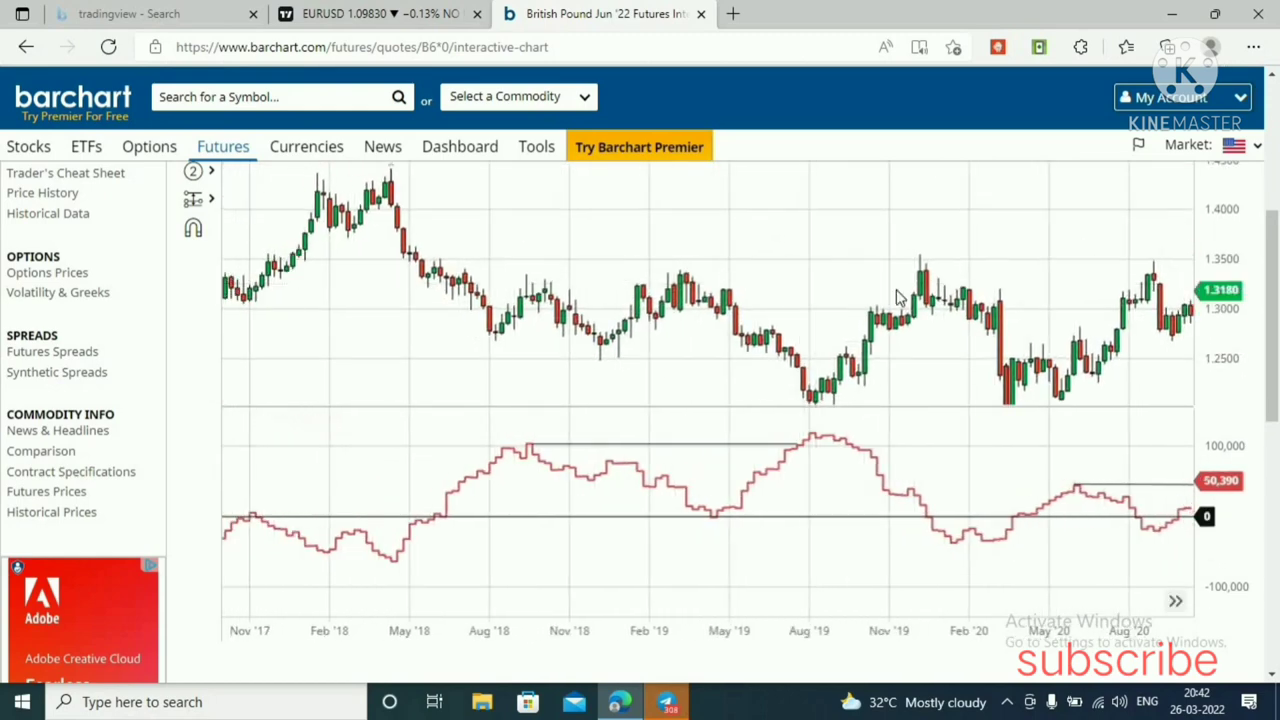
pyautogui.scroll(3, 897, 297)
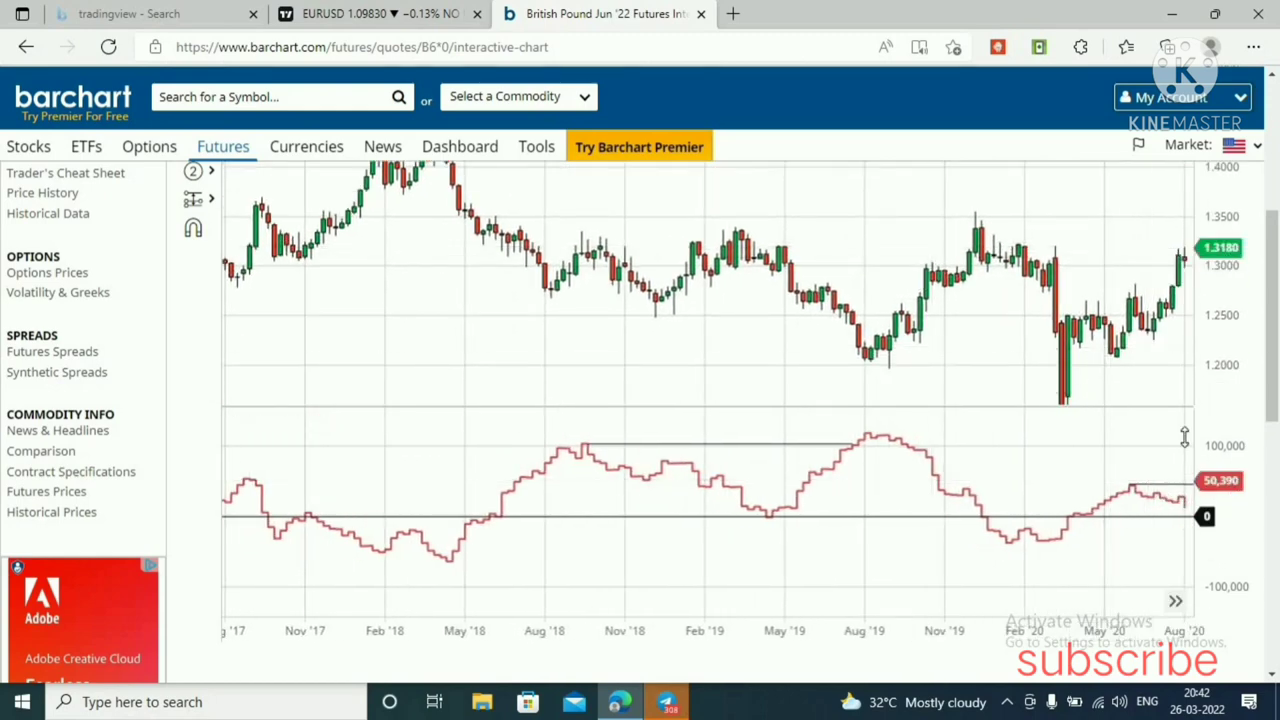
pyautogui.moveTo(1184, 437); pyautogui.dragTo(1184, 428)
pyautogui.moveTo(868, 405); pyautogui.dragTo(832, 425)
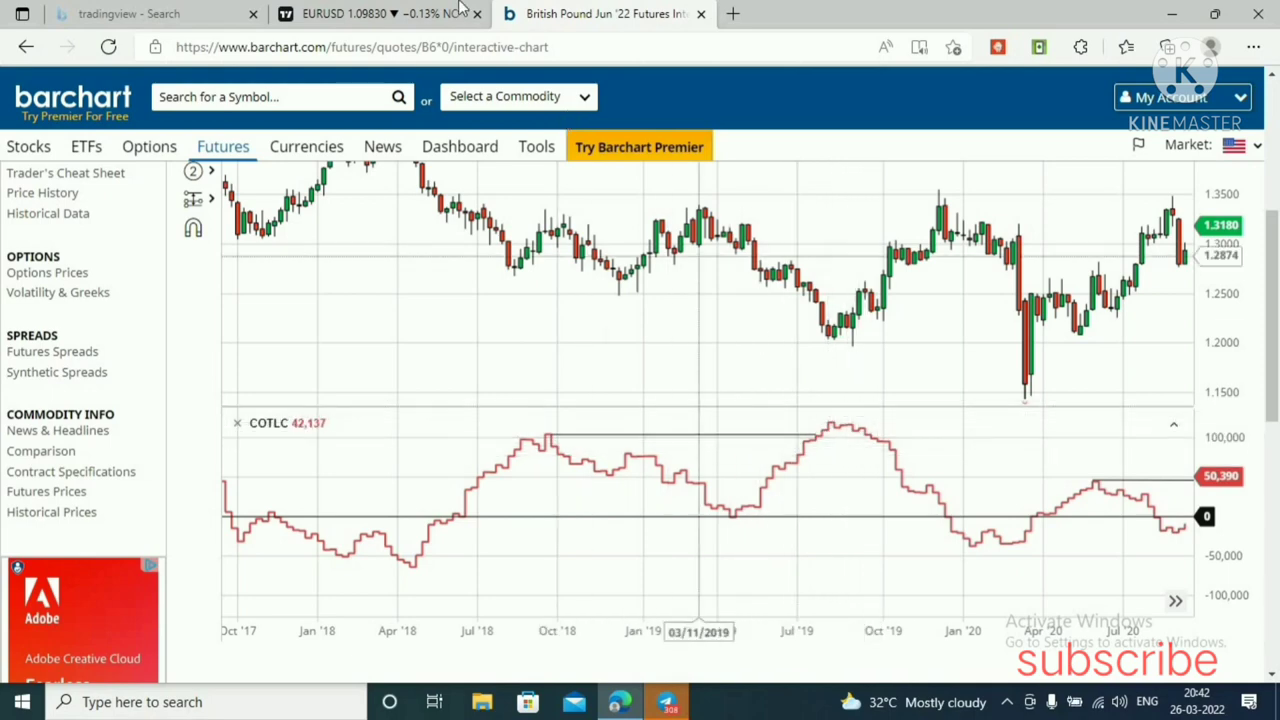
# - Switch to TradingView and review the Case 3 diagram about breaking the last 6-month, 12-month or 2 to 3-year high
pyautogui.click(420, 12)
pyautogui.scroll(-10, 1103, 424)
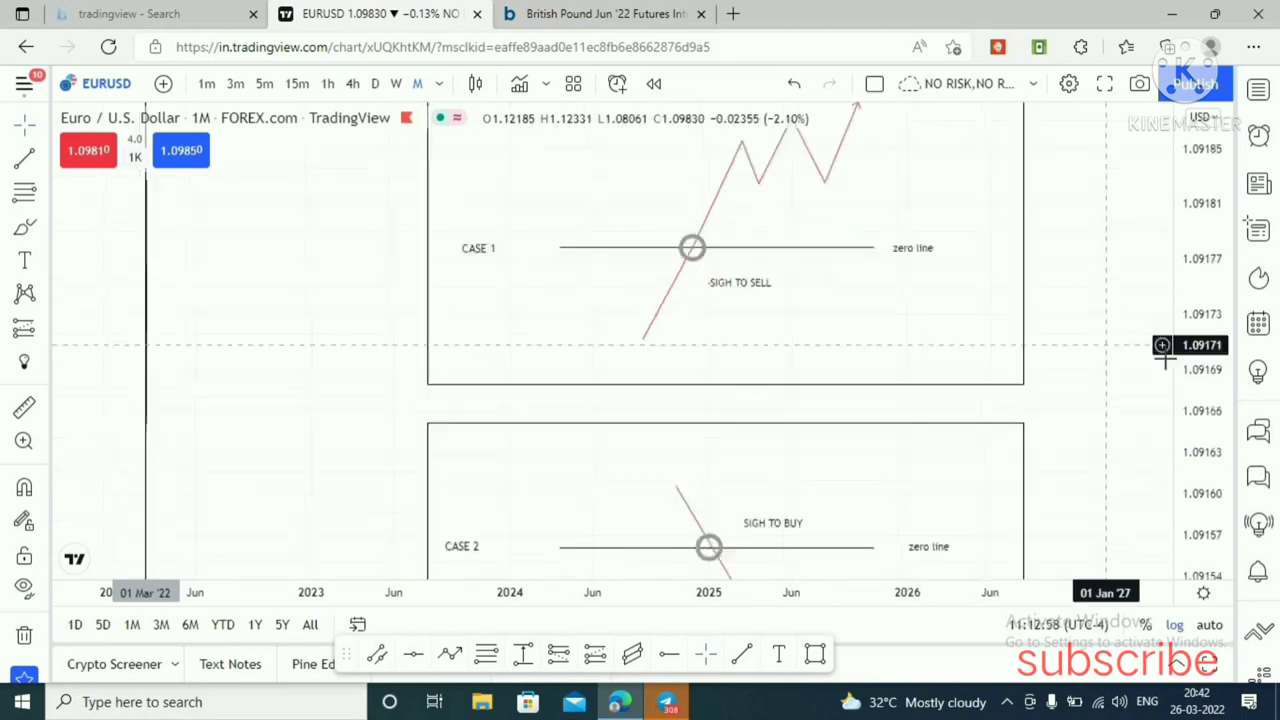
pyautogui.moveTo(1090, 393); pyautogui.dragTo(1085, 307)
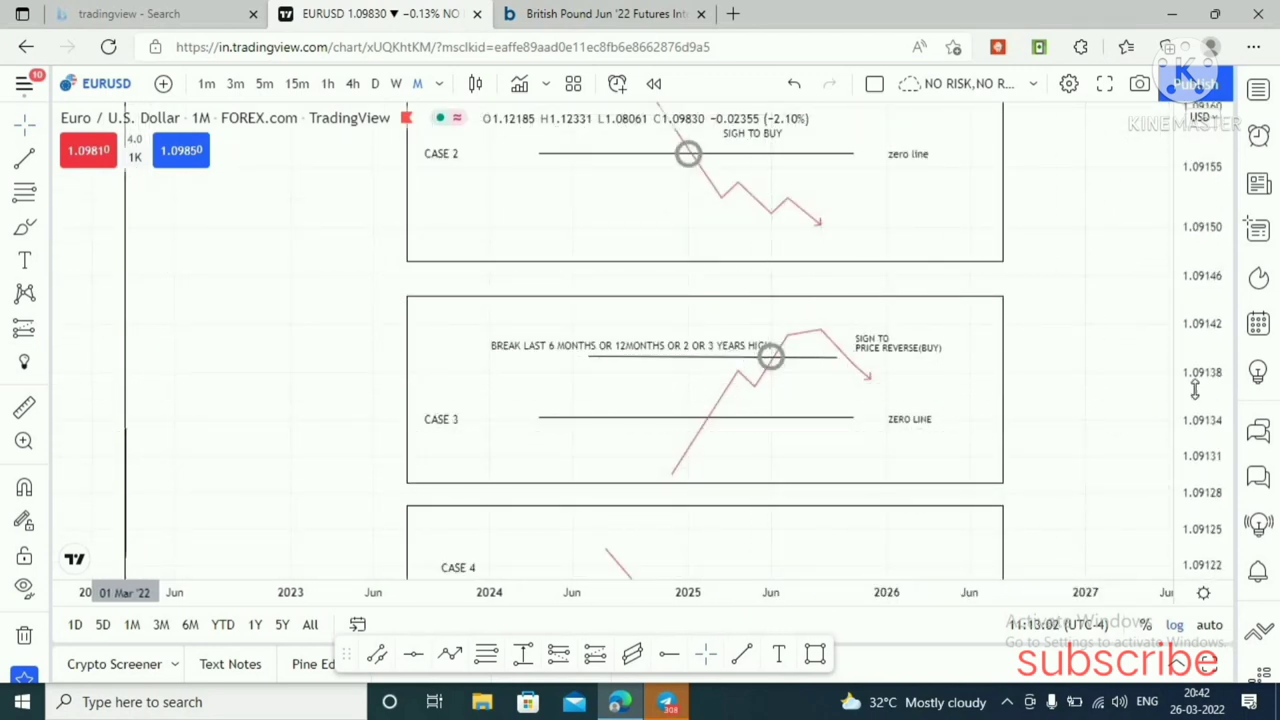
pyautogui.moveTo(1195, 389); pyautogui.dragTo(1195, 280)
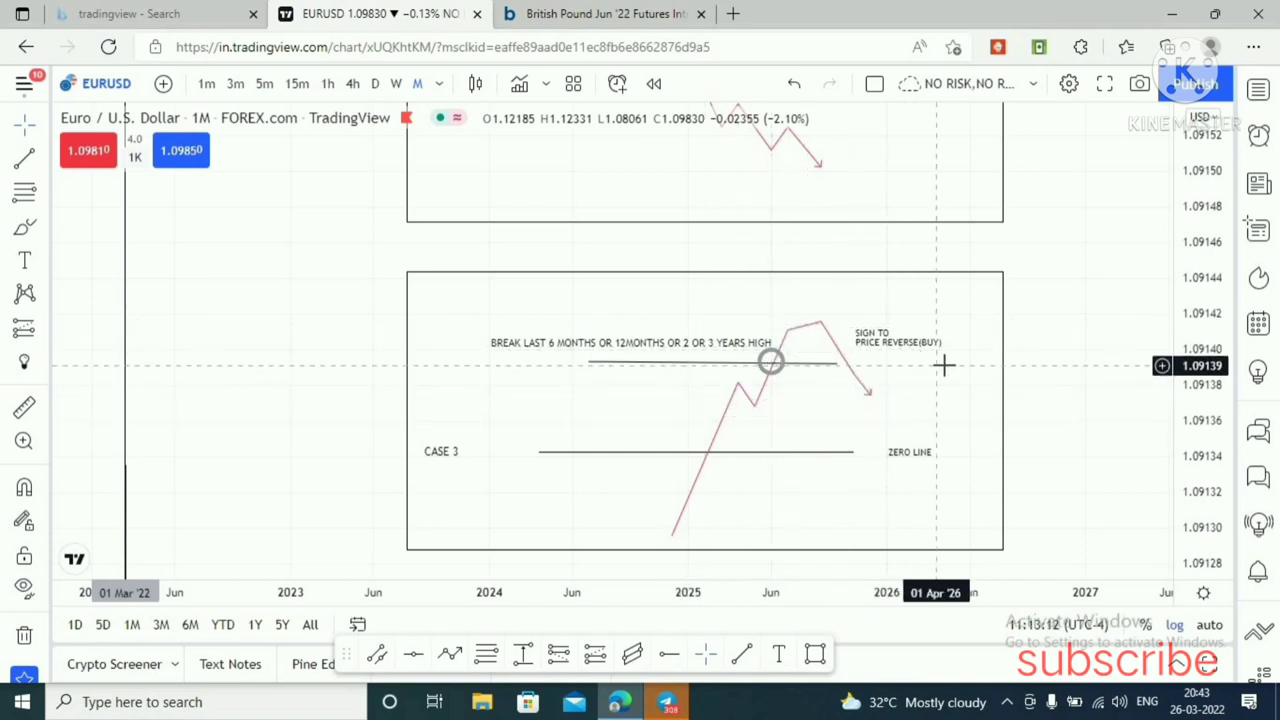
# - Switch back to Barchart and compare the August 2019 COTLC peak with the British Pound price low, enlarging both vertical scales
pyautogui.click(613, 12)
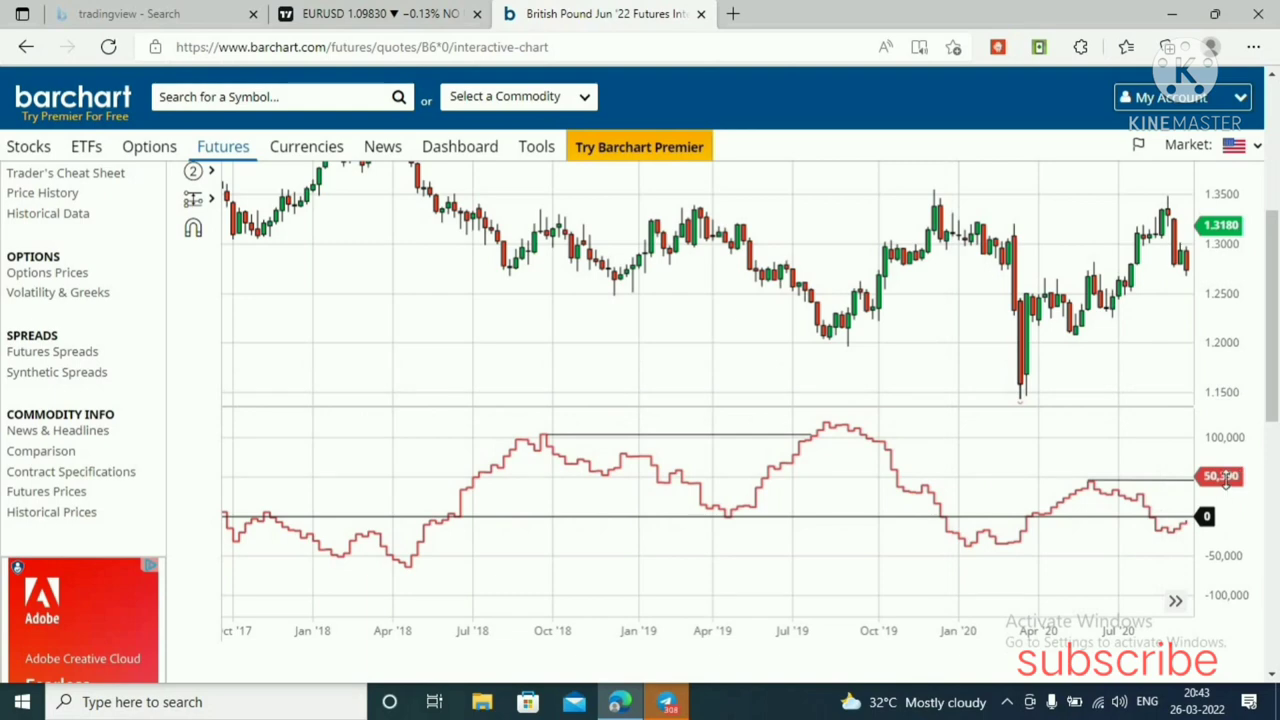
pyautogui.moveTo(1226, 480); pyautogui.dragTo(1226, 457)
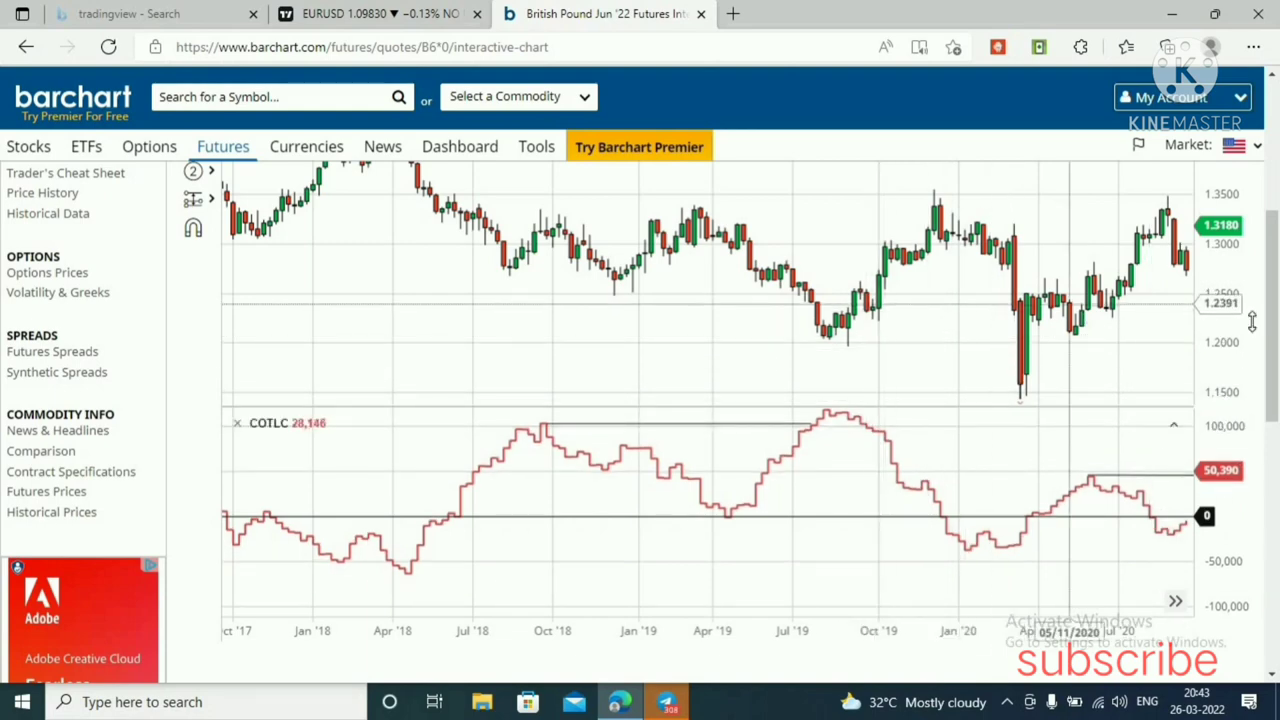
pyautogui.moveTo(1220, 269); pyautogui.dragTo(1215, 215)
pyautogui.moveTo(874, 343); pyautogui.dragTo(840, 341)
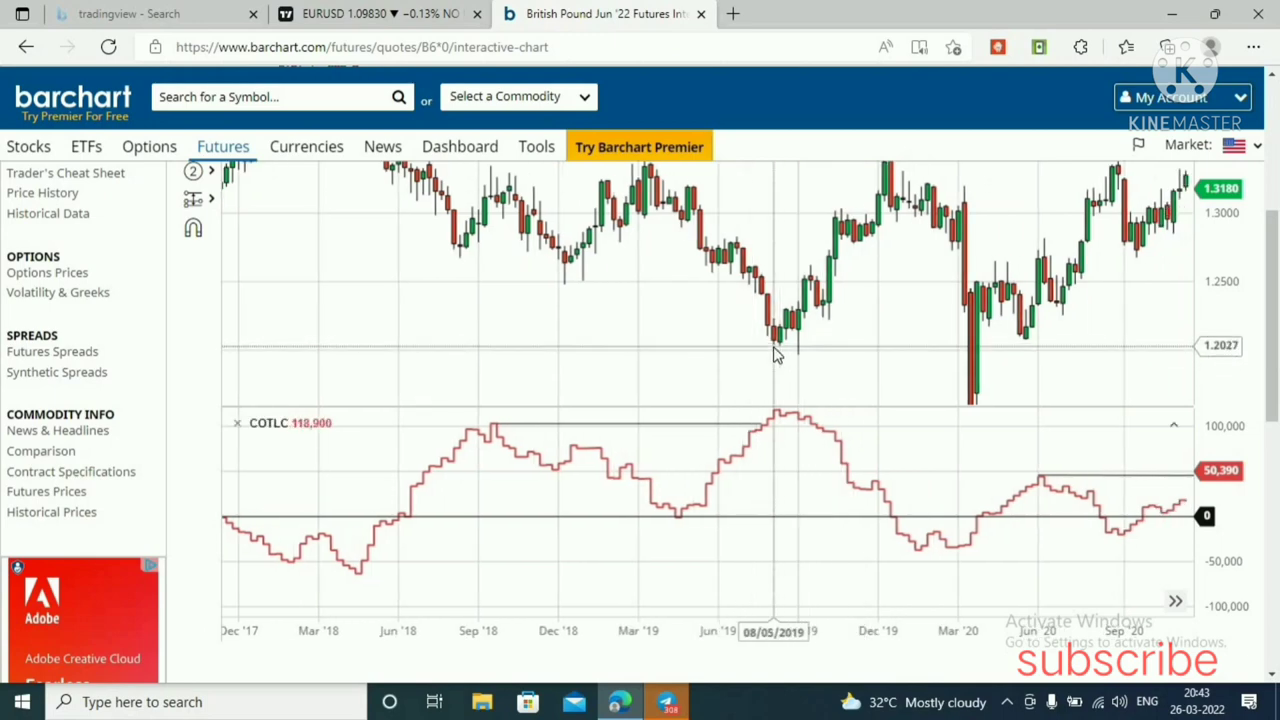
pyautogui.moveTo(862, 283); pyautogui.dragTo(861, 330)
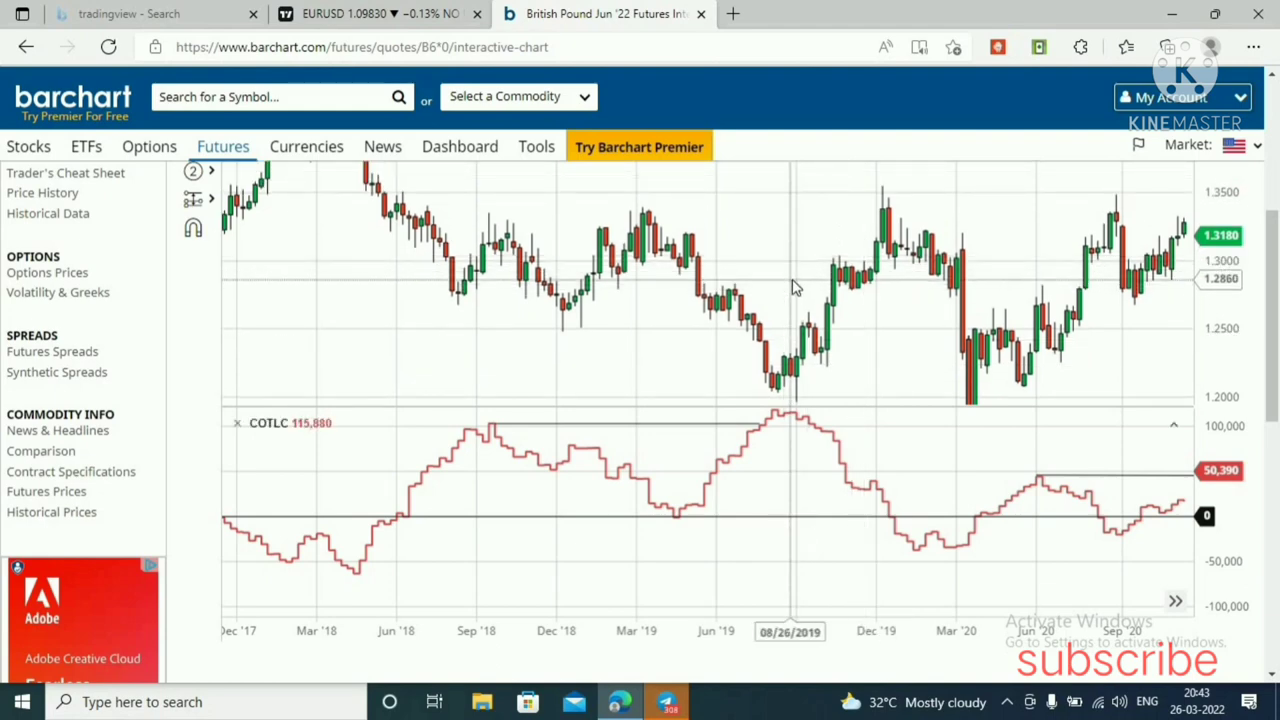
pyautogui.moveTo(805, 262); pyautogui.dragTo(810, 247)
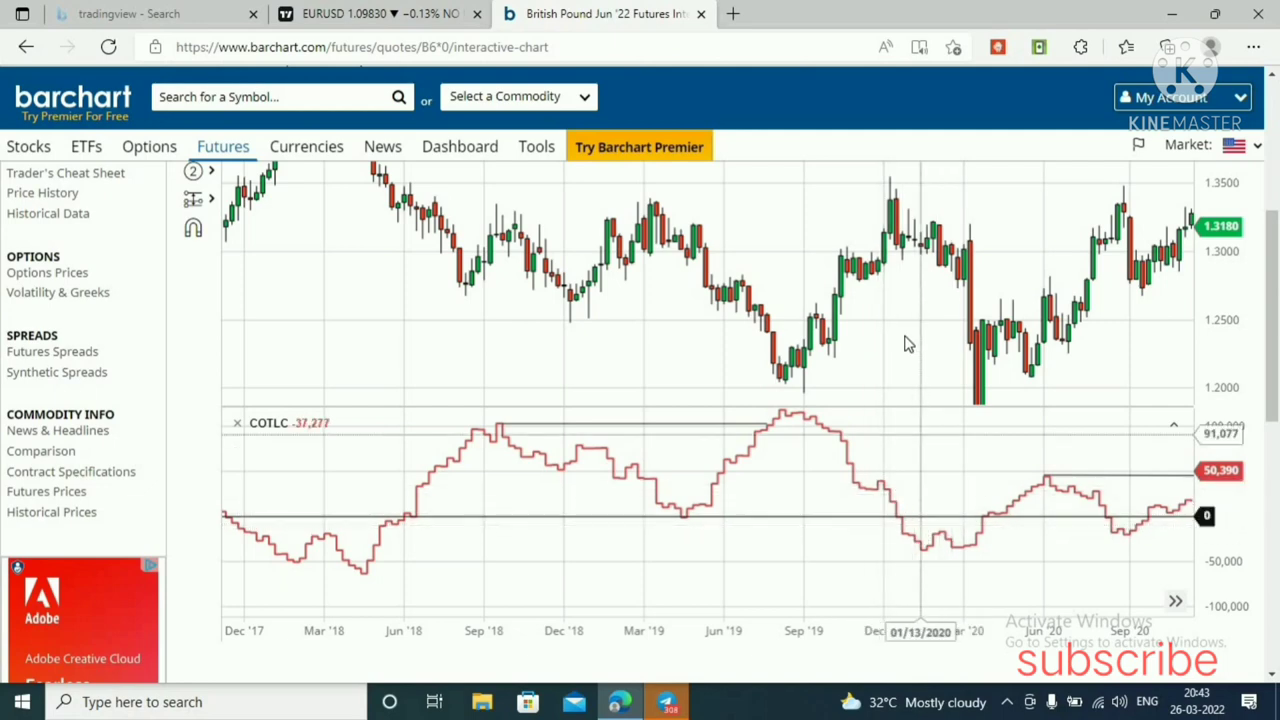
# - Trace the British Pound price from its March 2019 high to its August 2019 low against the rising COTLC line
pyautogui.moveTo(906, 343); pyautogui.dragTo(936, 338)
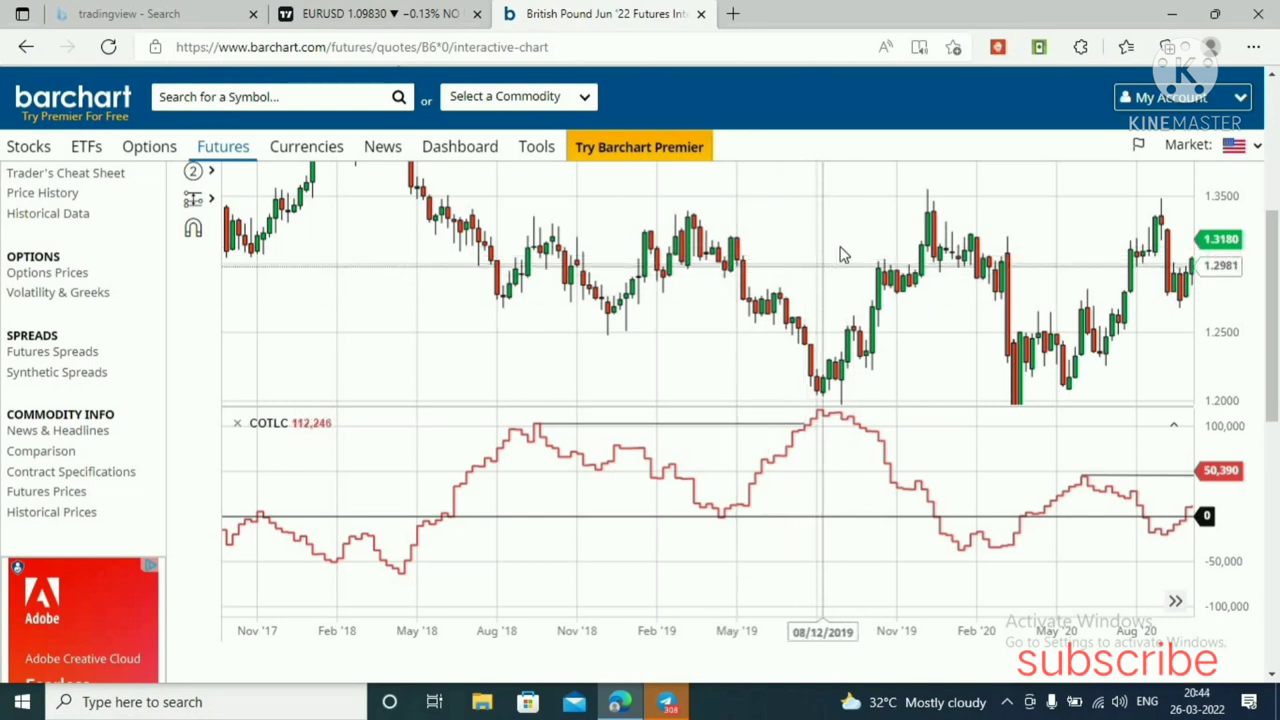
pyautogui.moveTo(737, 219); pyautogui.dragTo(773, 240)
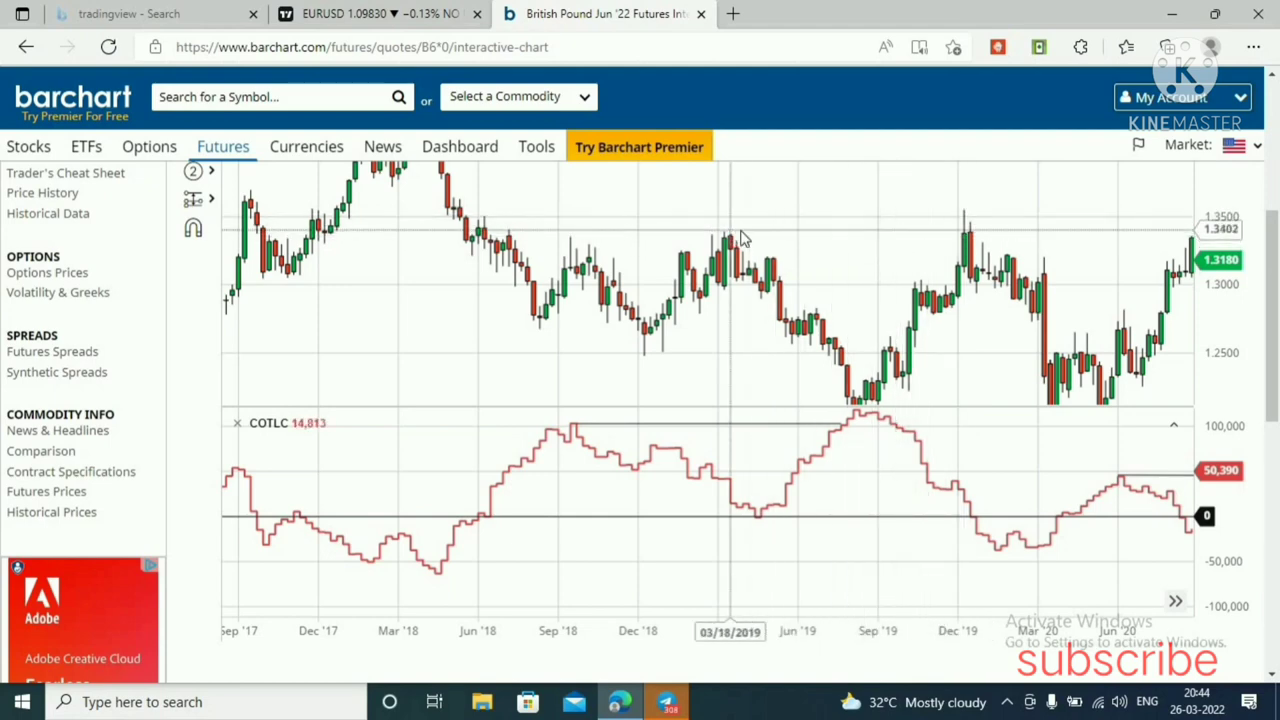
pyautogui.moveTo(880, 250); pyautogui.dragTo(846, 198)
pyautogui.moveTo(815, 354); pyautogui.dragTo(809, 341)
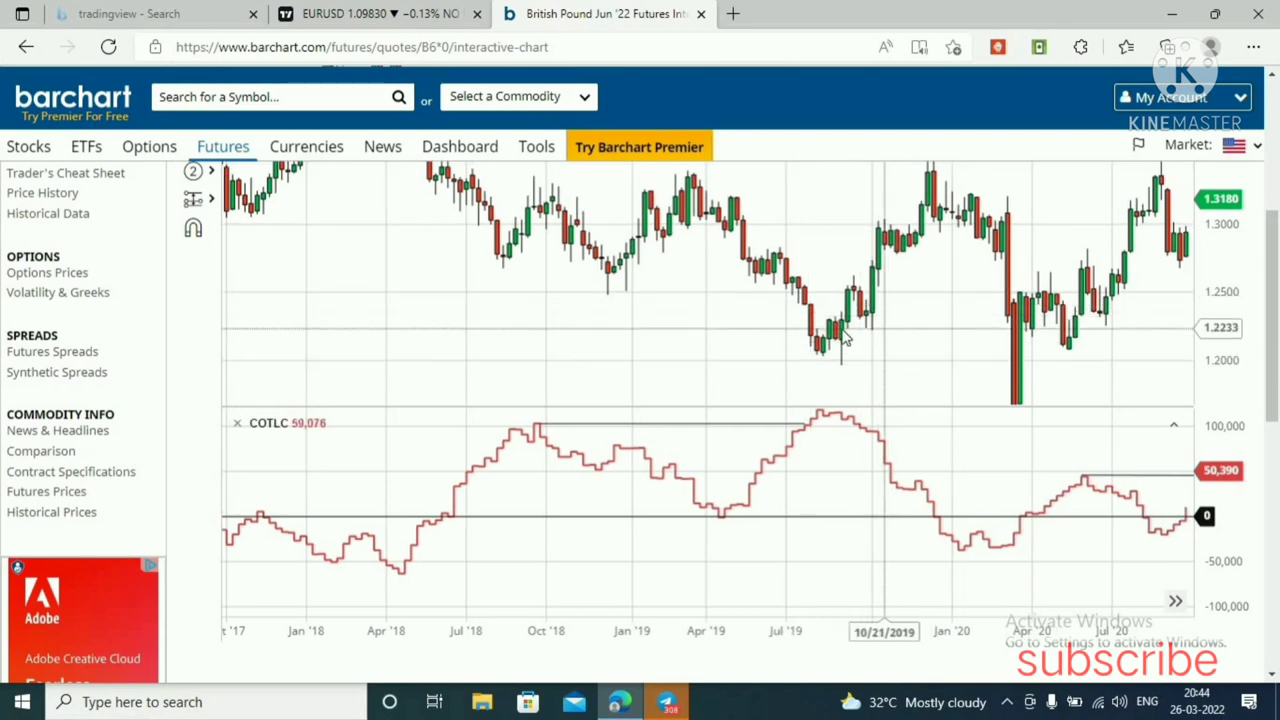
# - Examine the price reversal from August to December 2019 alongside COTLC's move from its peak to below the zero line
pyautogui.moveTo(925, 306); pyautogui.dragTo(915, 362)
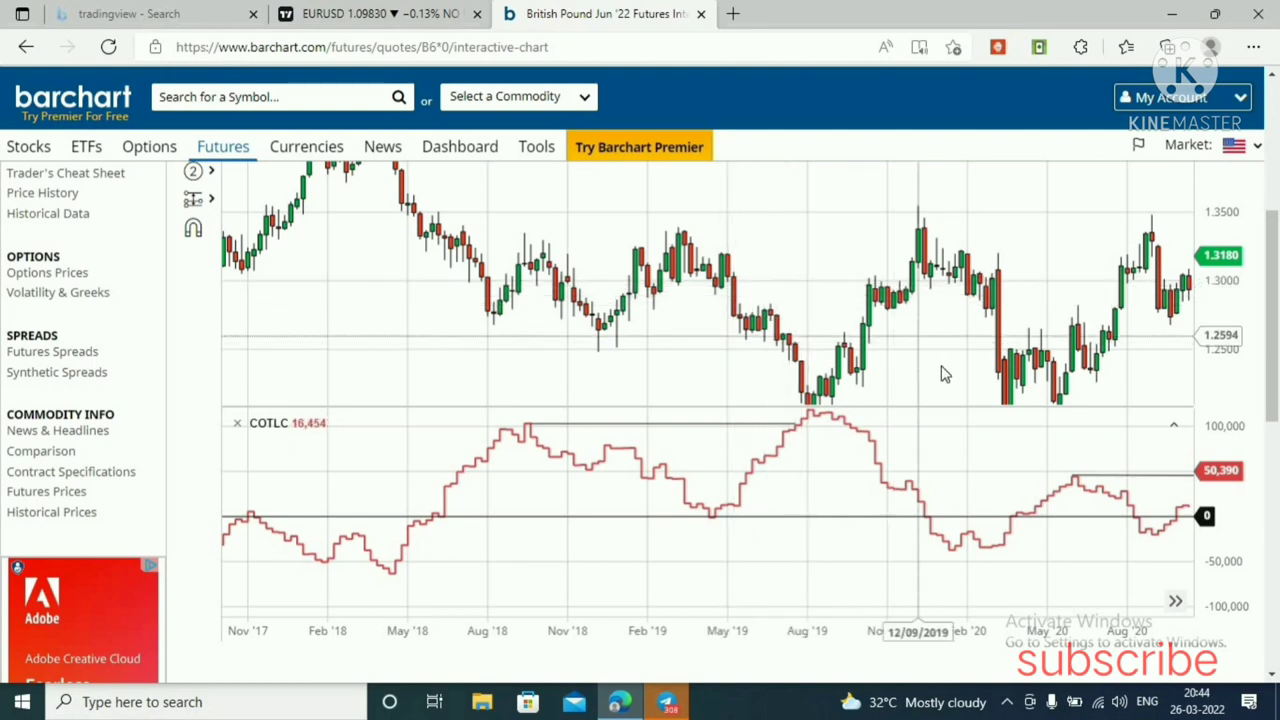
pyautogui.moveTo(941, 362); pyautogui.dragTo(926, 280)
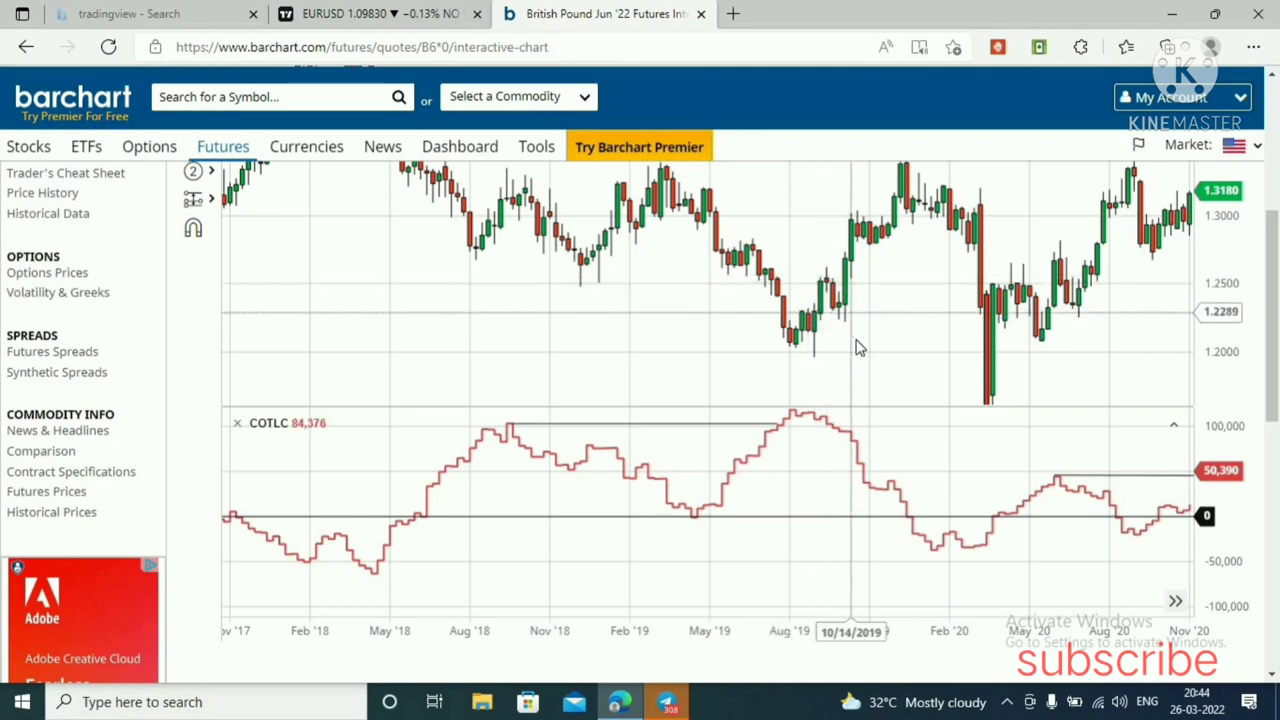
pyautogui.moveTo(860, 341); pyautogui.dragTo(883, 313)
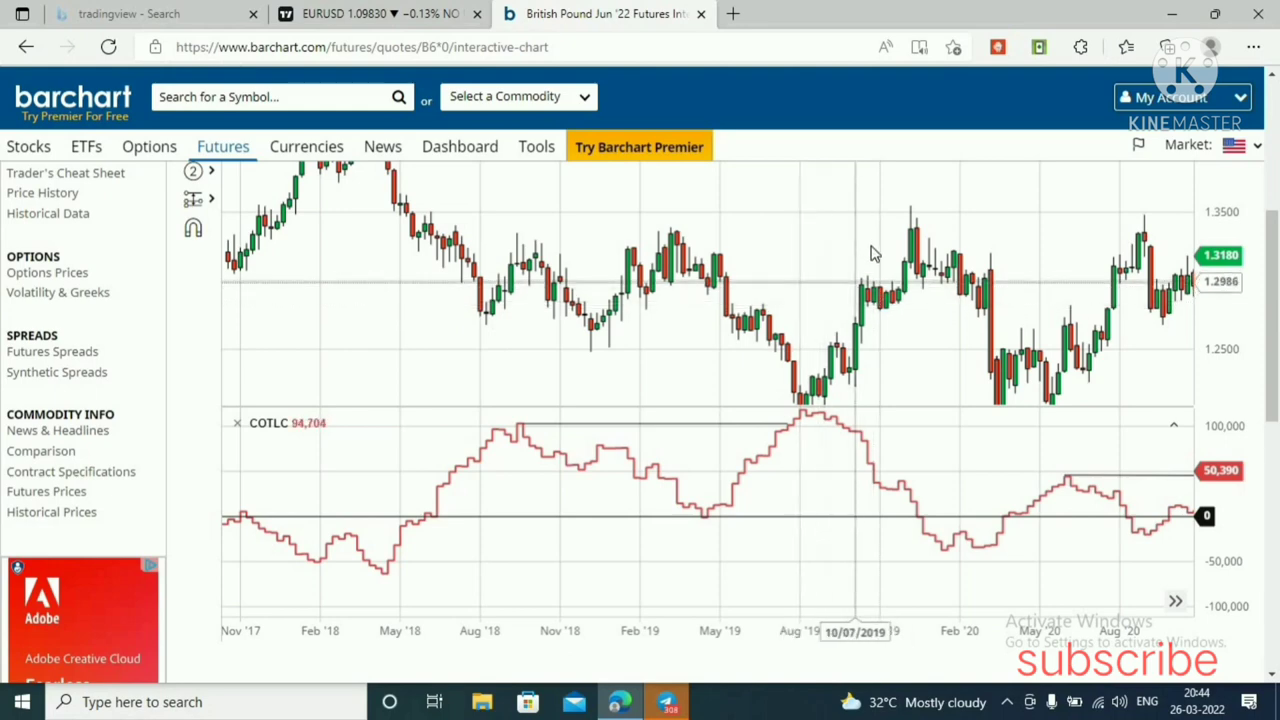
pyautogui.moveTo(1000, 329); pyautogui.dragTo(894, 321)
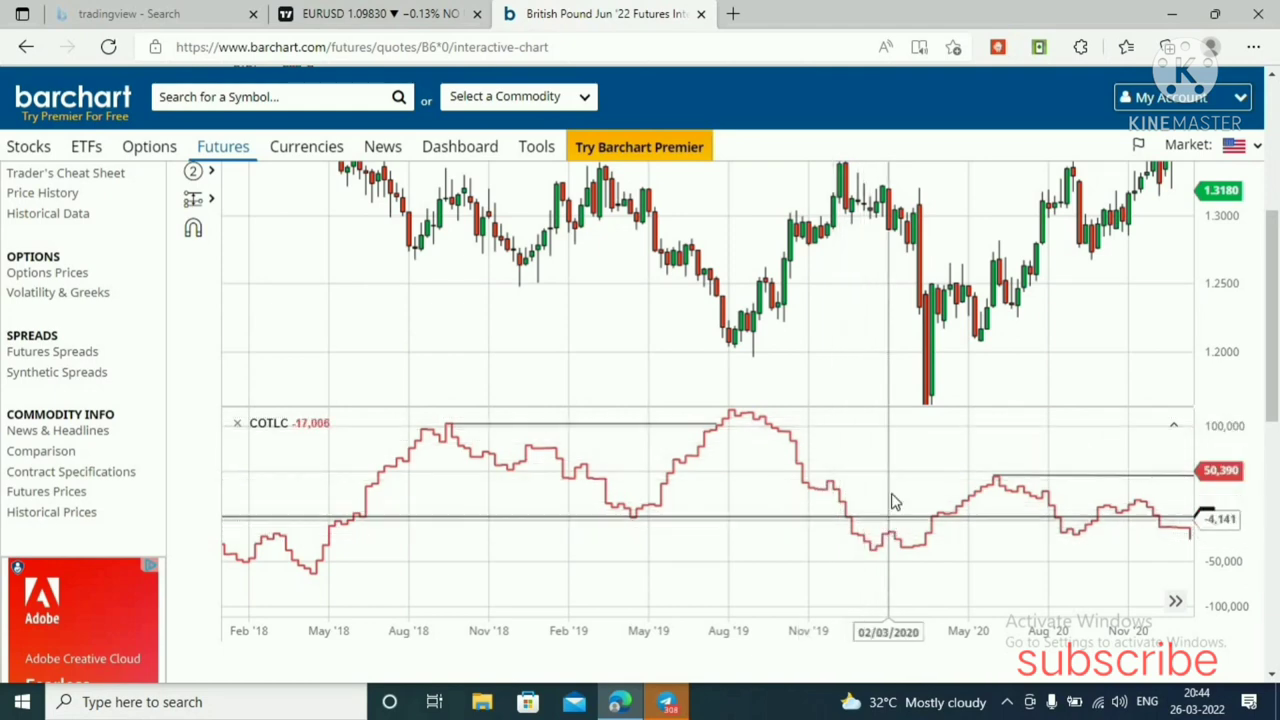
pyautogui.moveTo(897, 349); pyautogui.dragTo(727, 291)
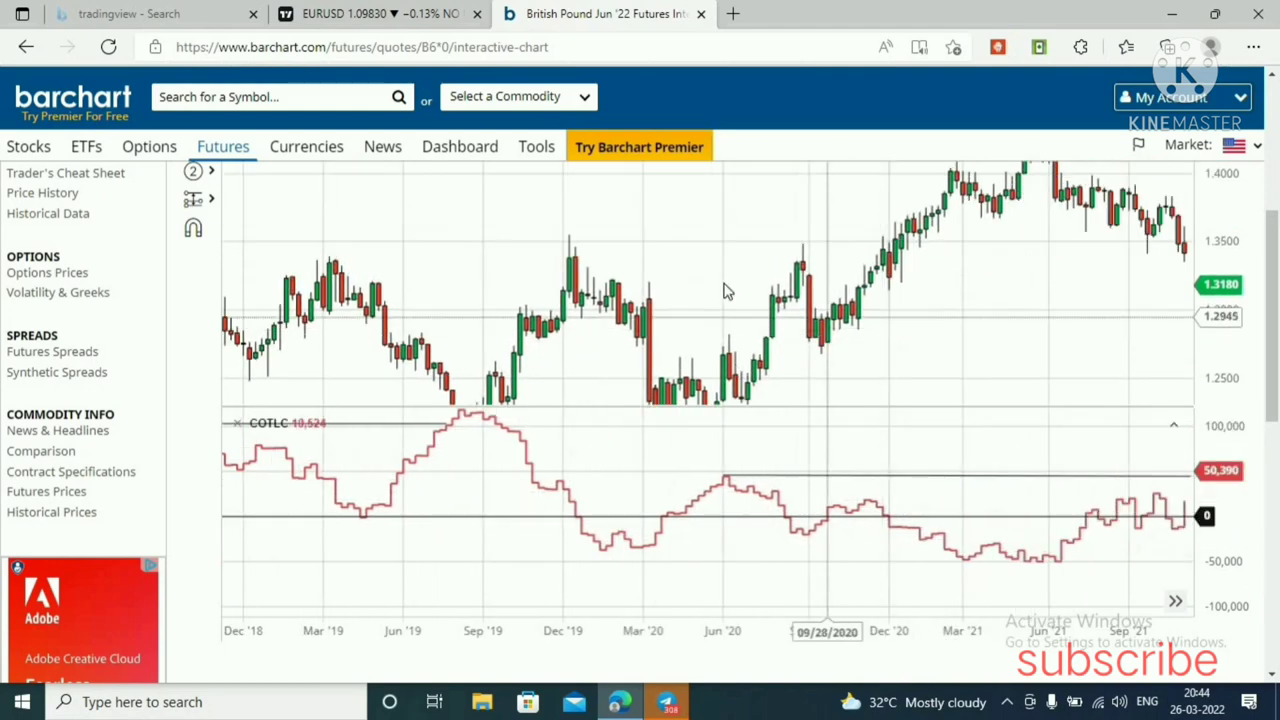
# - Switch to TradingView and review the Case 4 diagram about breaking the last 6-month, 12-month or 2 to 3-year low
pyautogui.click(340, 14)
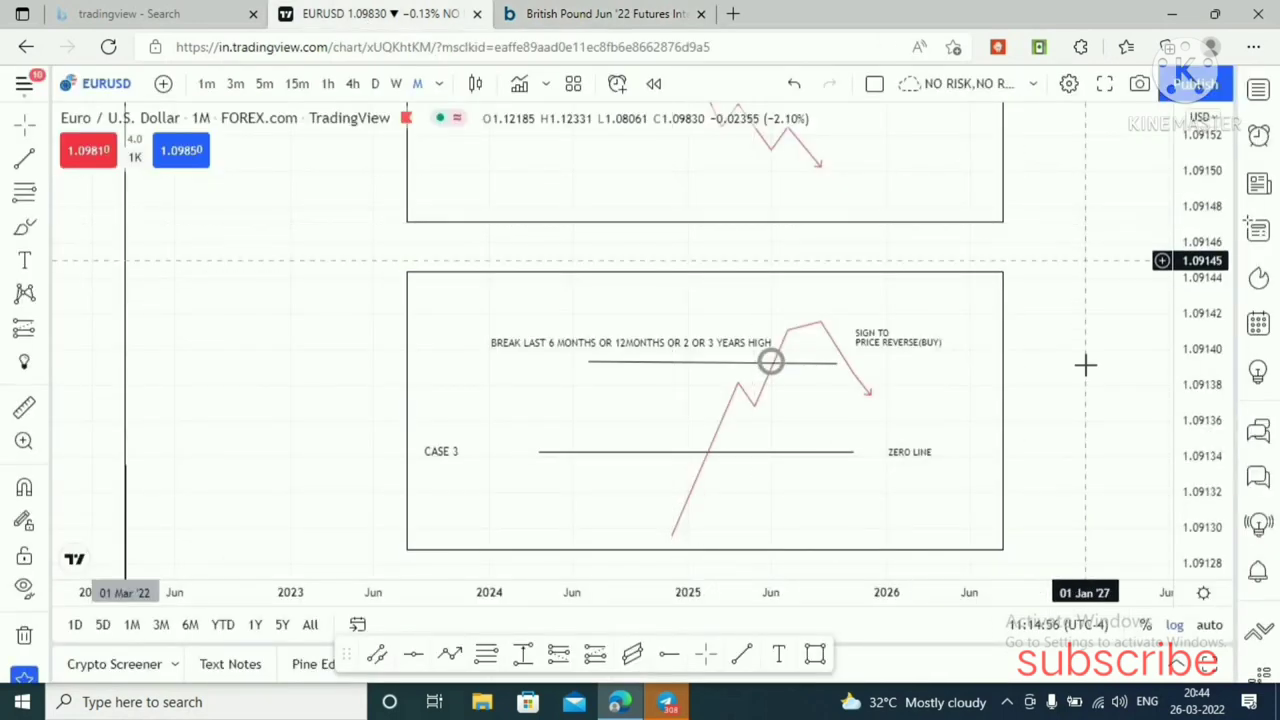
pyautogui.moveTo(1085, 365); pyautogui.dragTo(1077, 180)
pyautogui.moveTo(1066, 394); pyautogui.dragTo(1069, 206)
pyautogui.moveTo(1076, 430); pyautogui.dragTo(1161, 374)
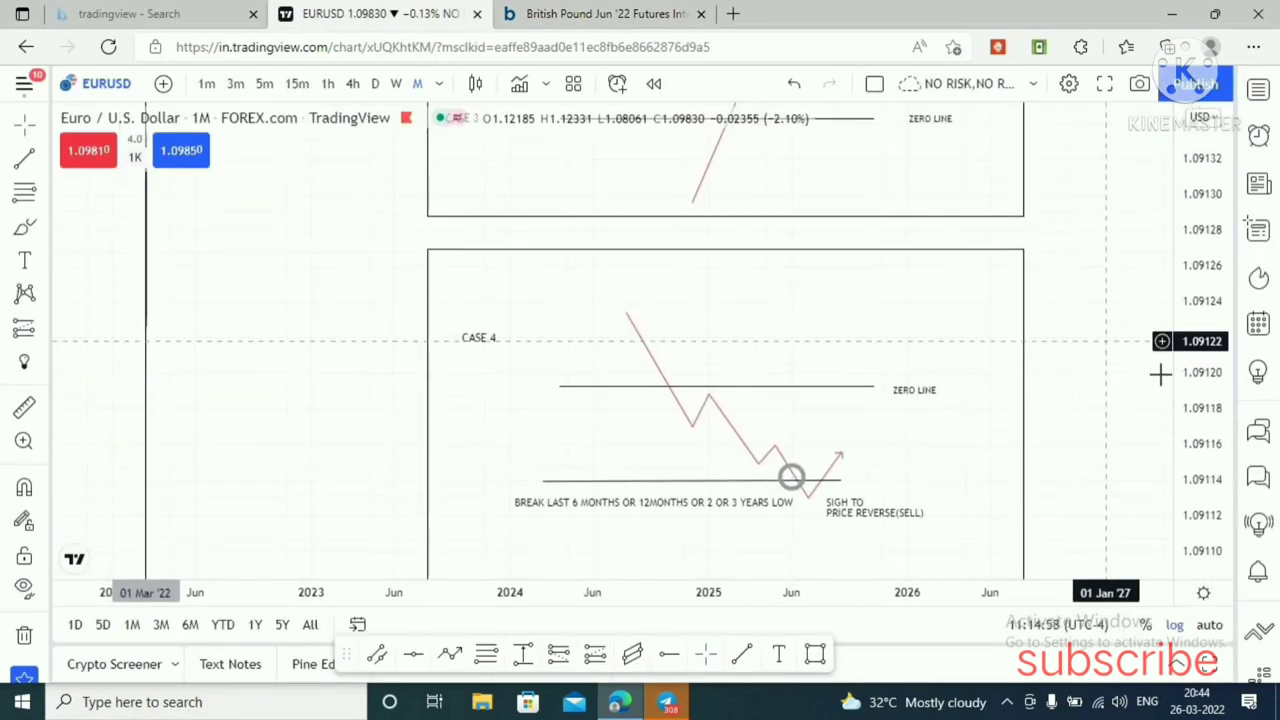
pyautogui.moveTo(1088, 449); pyautogui.dragTo(1098, 346)
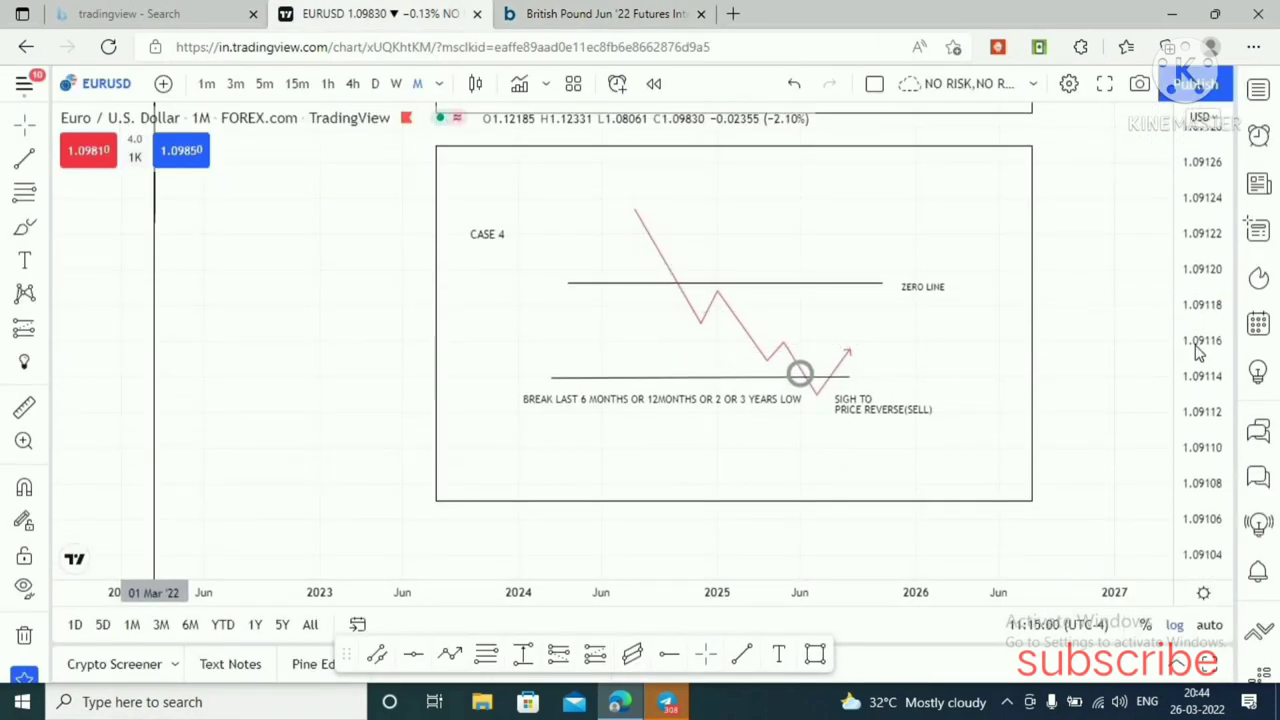
# - Examine the Case 4 diagram with its zero line and price-reverse sell label, and move back up to the Case 3 diagram
pyautogui.scroll(3, 1088, 274)
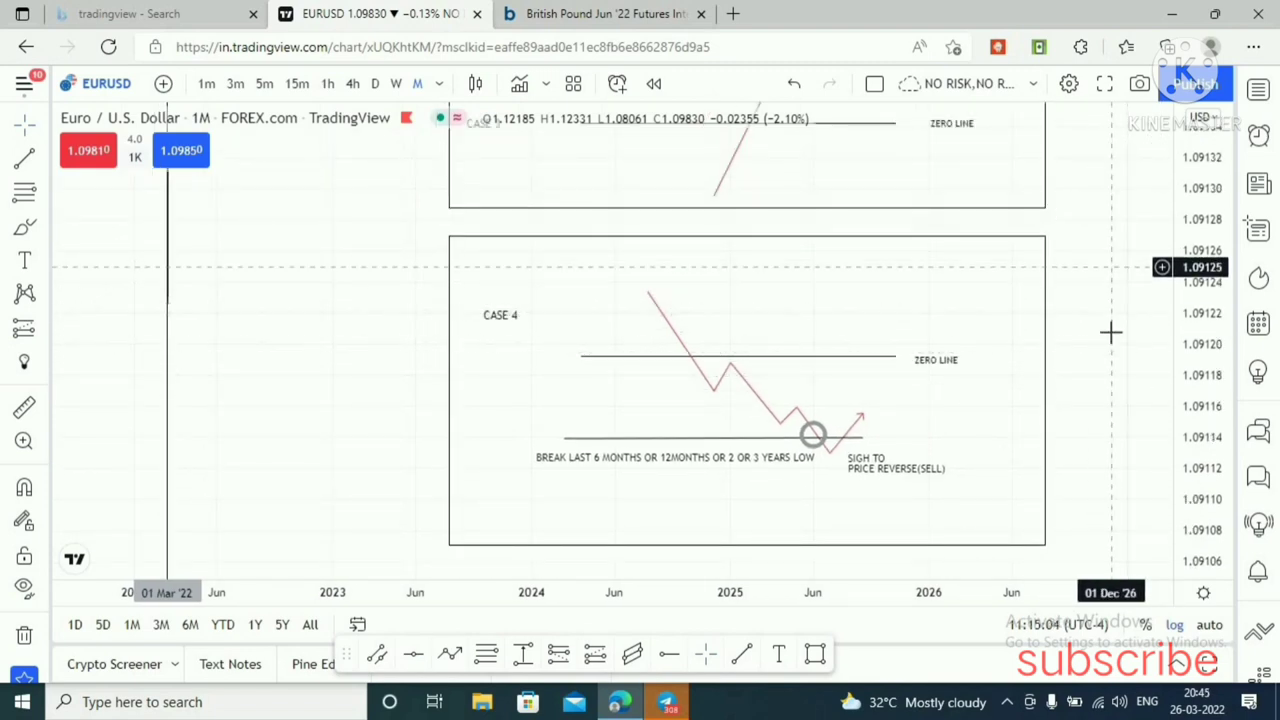
pyautogui.scroll(3, 1110, 333)
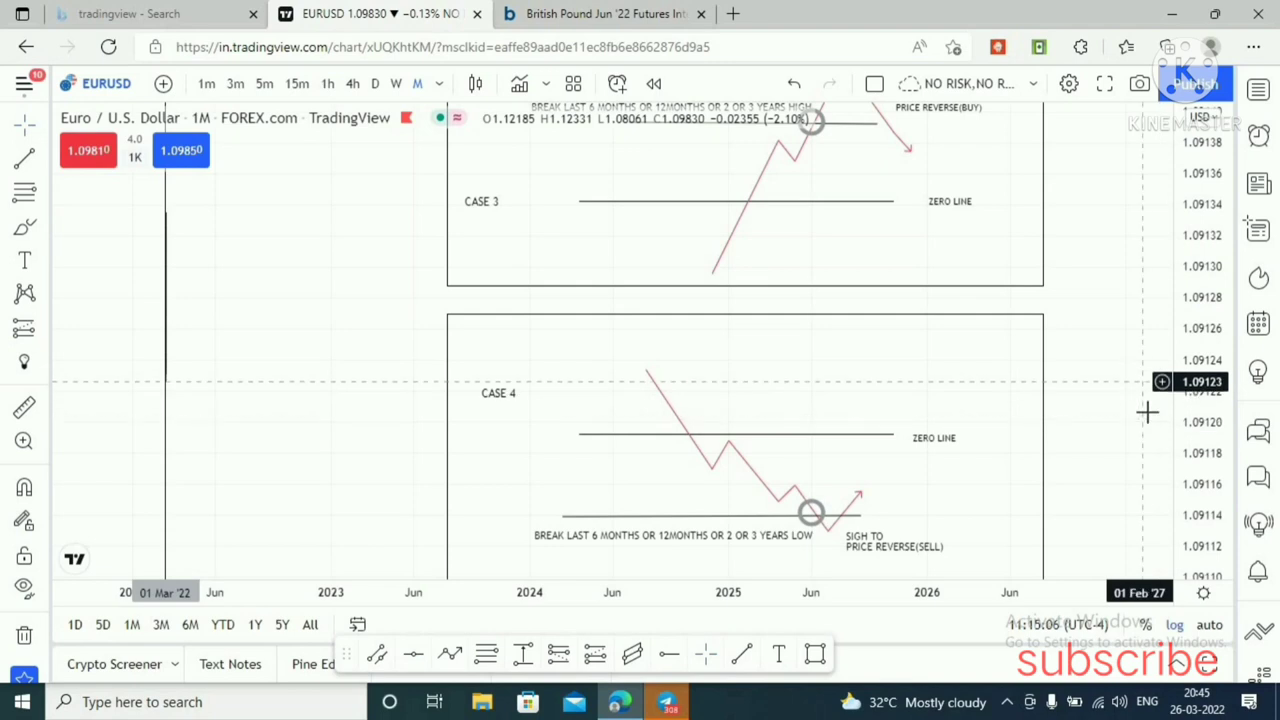
pyautogui.moveTo(1138, 328); pyautogui.dragTo(1135, 241)
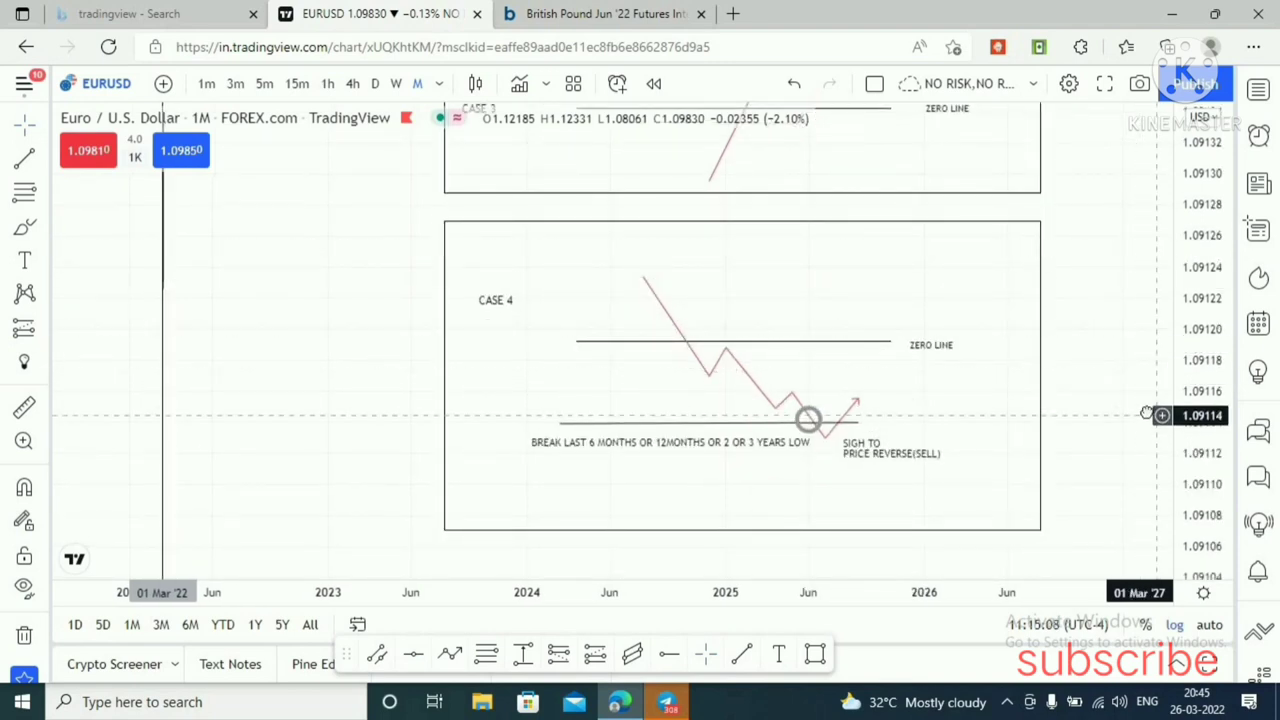
pyautogui.moveTo(1147, 413); pyautogui.dragTo(1162, 326)
pyautogui.moveTo(1210, 408); pyautogui.dragTo(1130, 381)
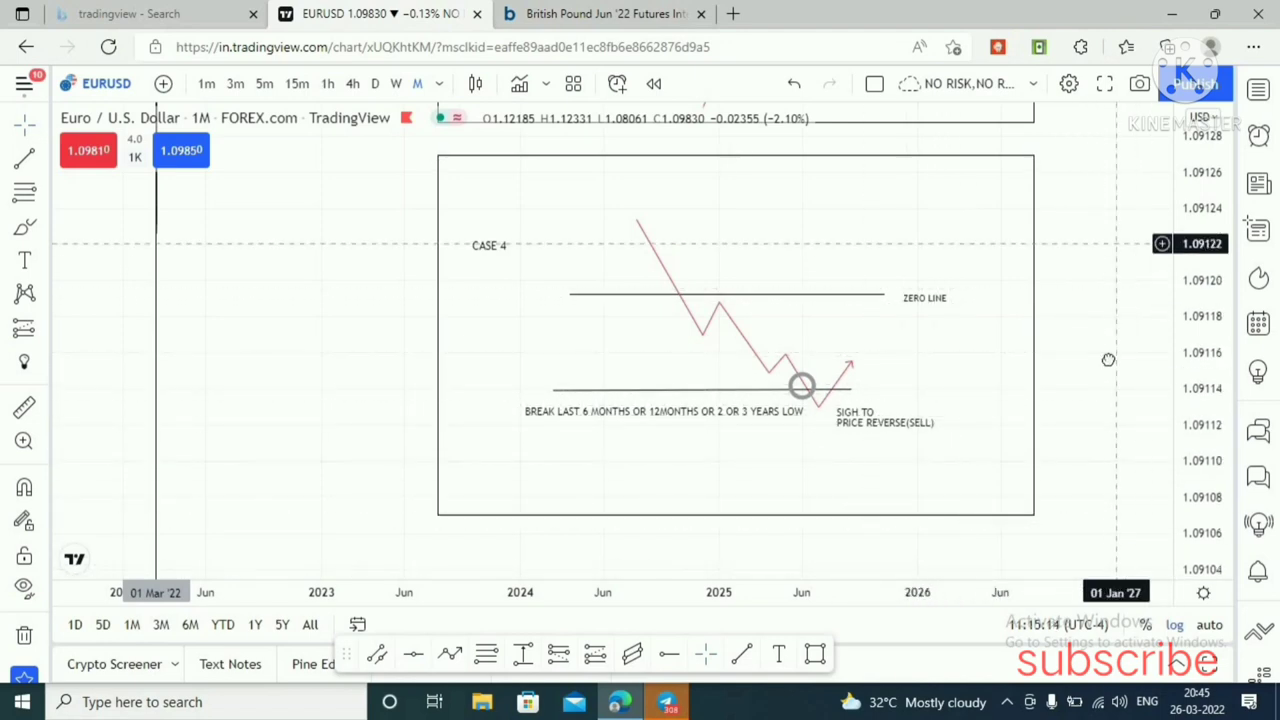
pyautogui.moveTo(1108, 360); pyautogui.dragTo(1096, 462)
pyautogui.moveTo(1085, 140); pyautogui.dragTo(1083, 338)
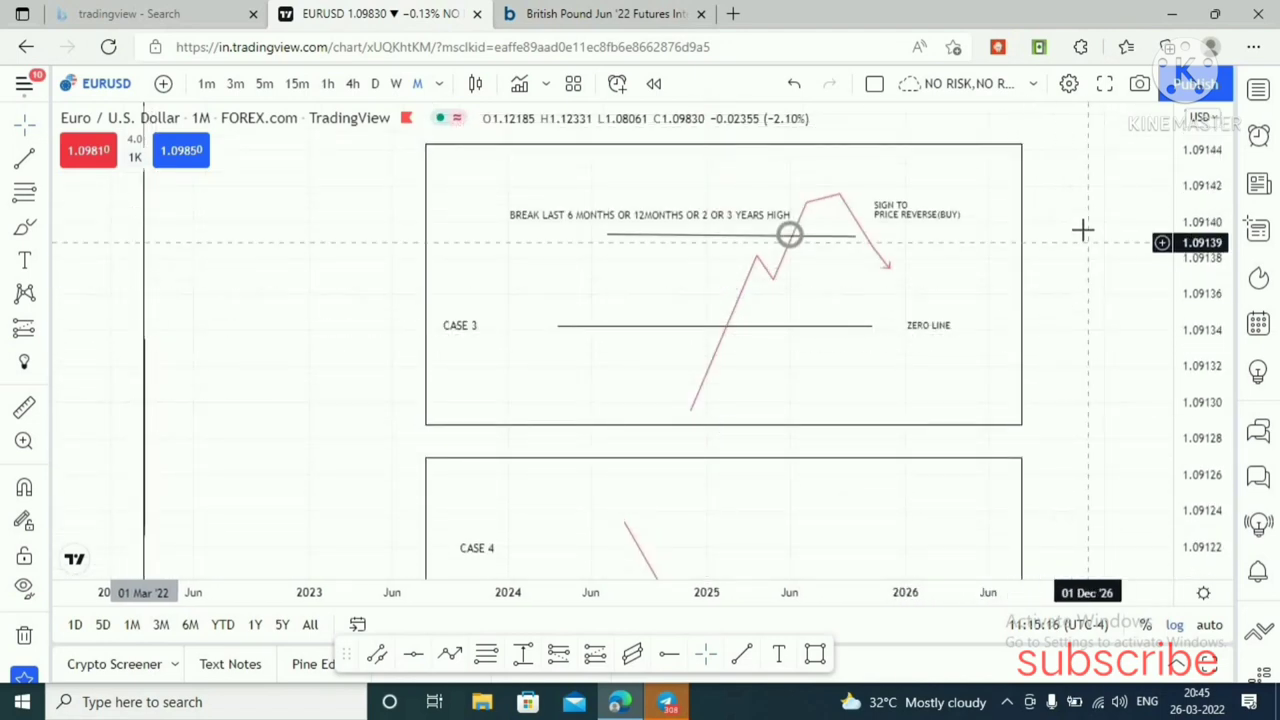
# - Switch to Telegram and open the pinned poll on study concepts in the first P_R_A_N_FX group
pyautogui.click(625, 705)
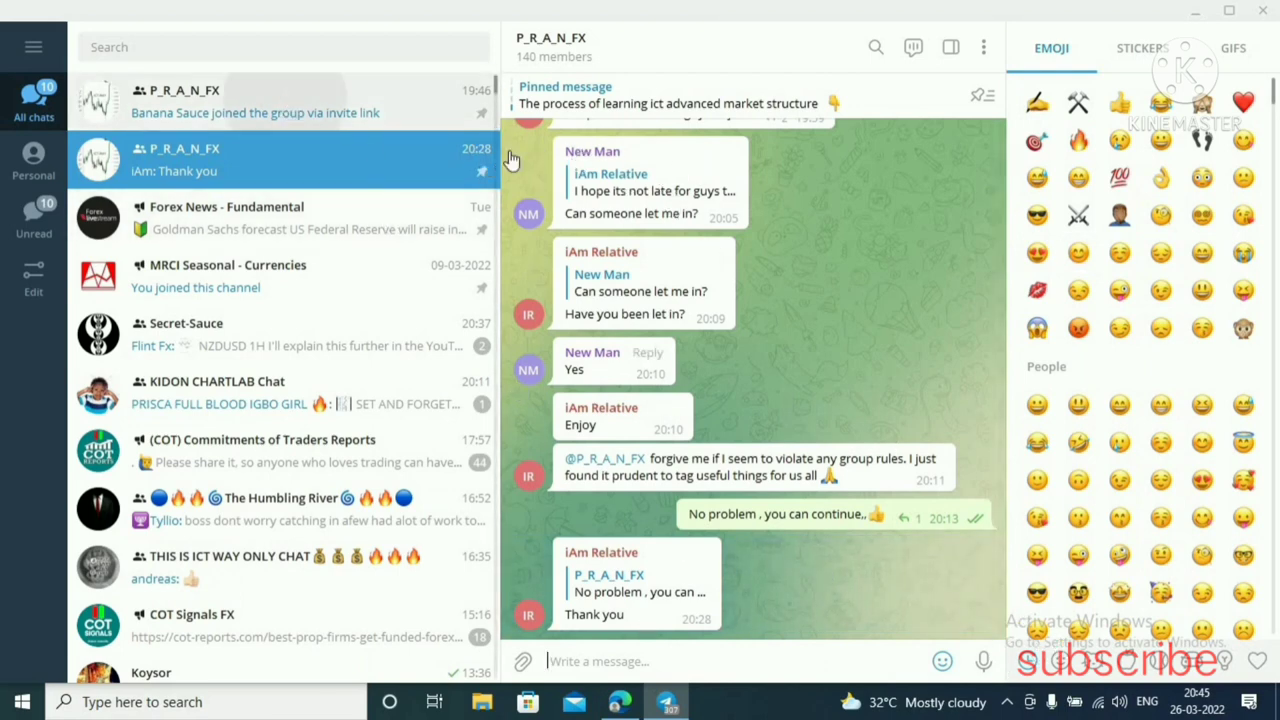
pyautogui.hotkey('alt', 'Up')
pyautogui.click(598, 104)
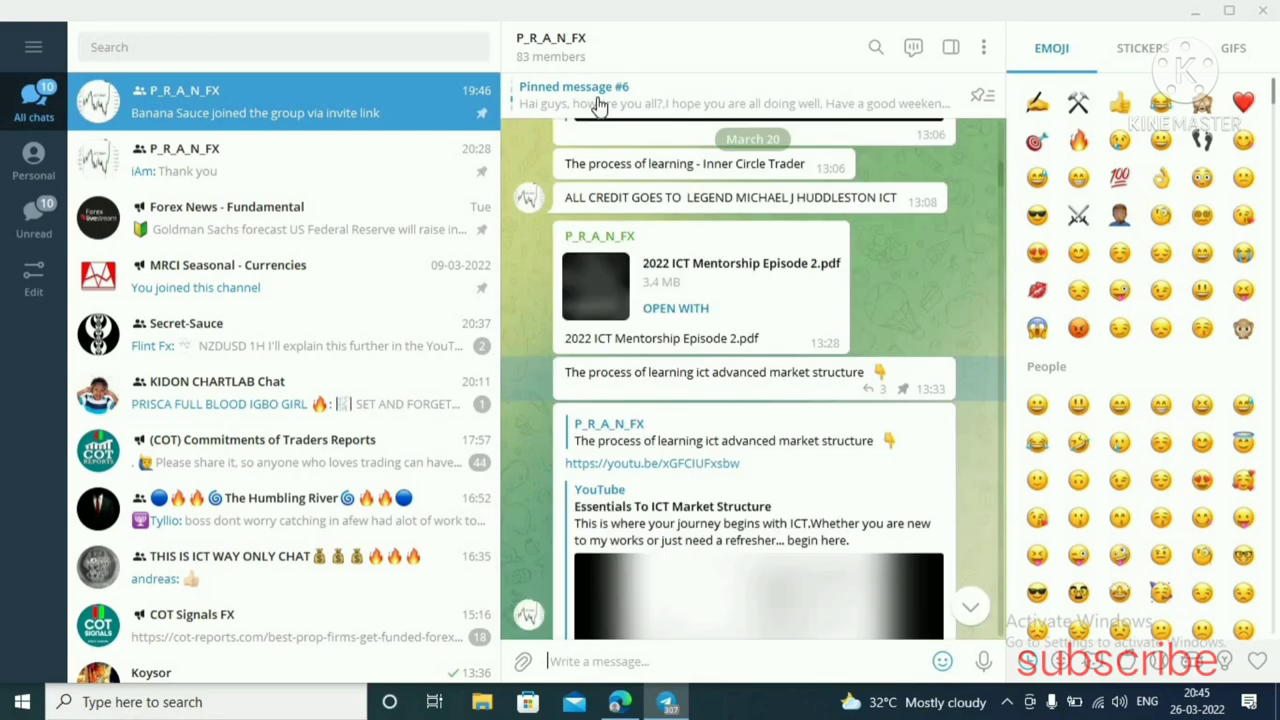
pyautogui.click(598, 104)
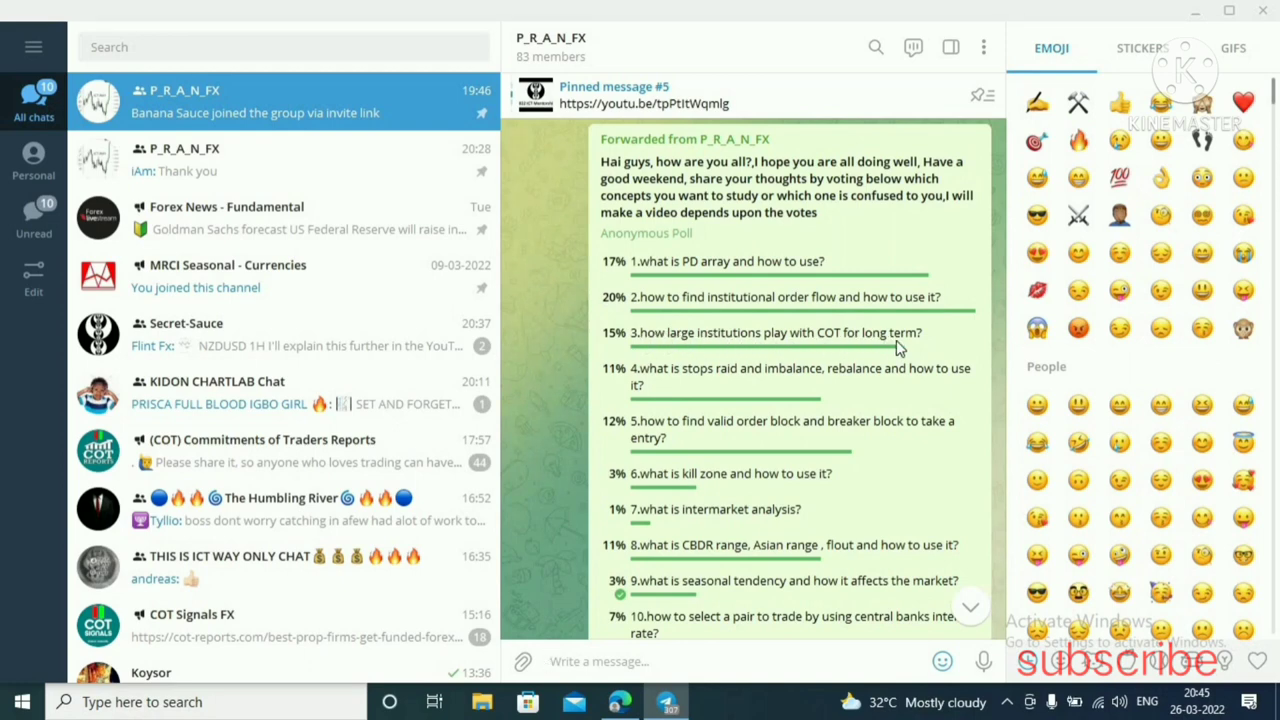
# - Switch back to TradingView and review the diagrams upward from Case 2 to the "COT - COMMITMENT OF TRADER 4 CASES" heading
pyautogui.click(626, 706)
pyautogui.moveTo(1123, 240); pyautogui.dragTo(1136, 474)
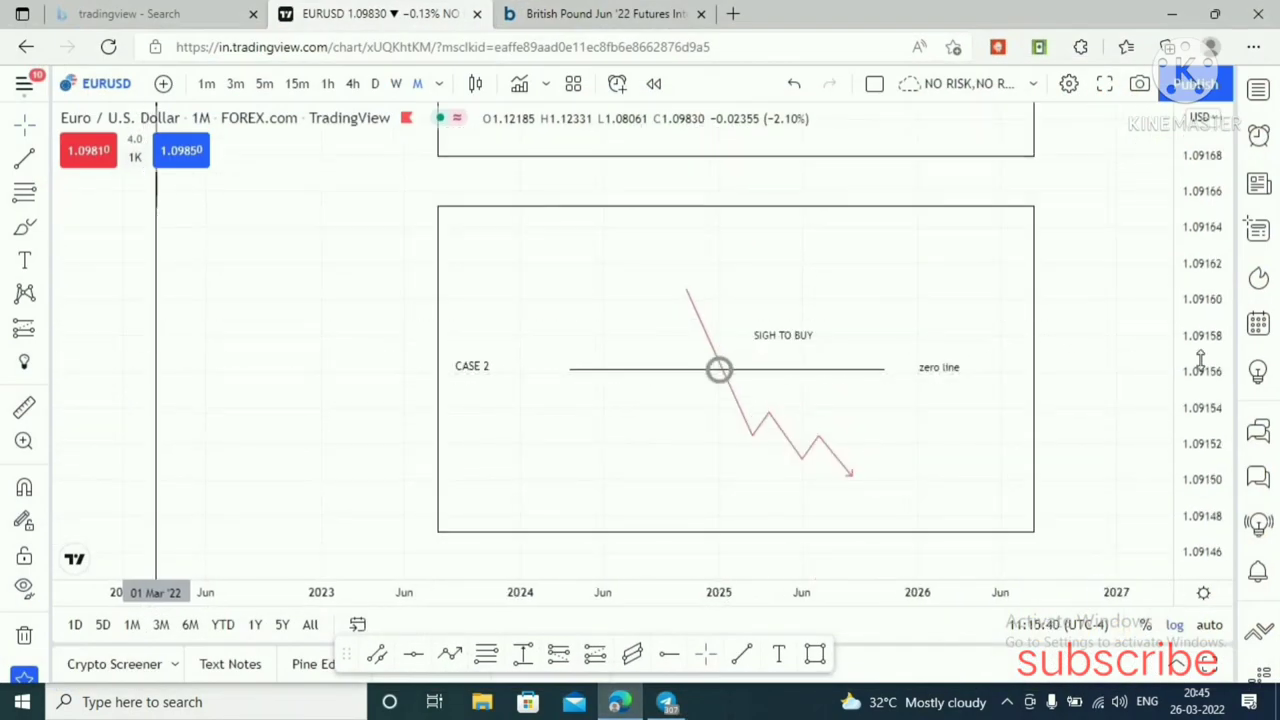
pyautogui.scroll(3, 1143, 349)
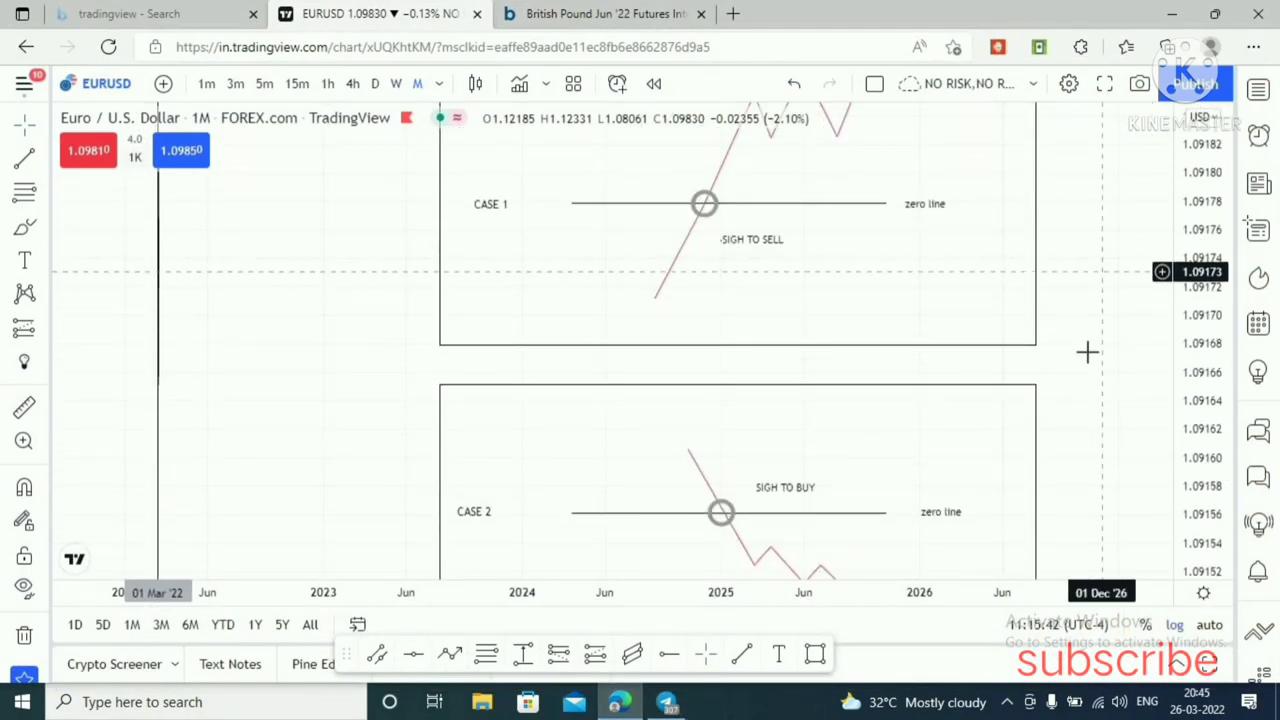
pyautogui.scroll(2, 1140, 420)
pyautogui.scroll(3, 1117, 517)
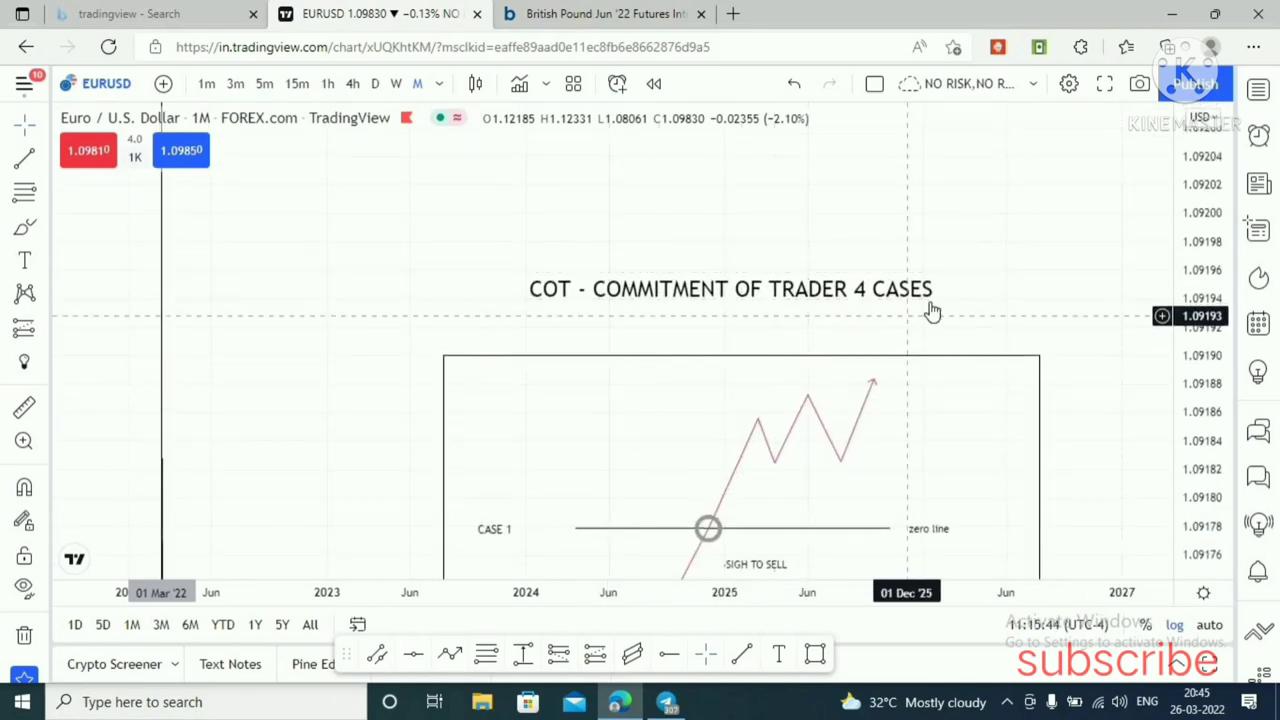
# - Review the four case diagrams in order, from Case 1's zero-line cross down to Case 4's break of the low
pyautogui.scroll(-3, 903, 331)
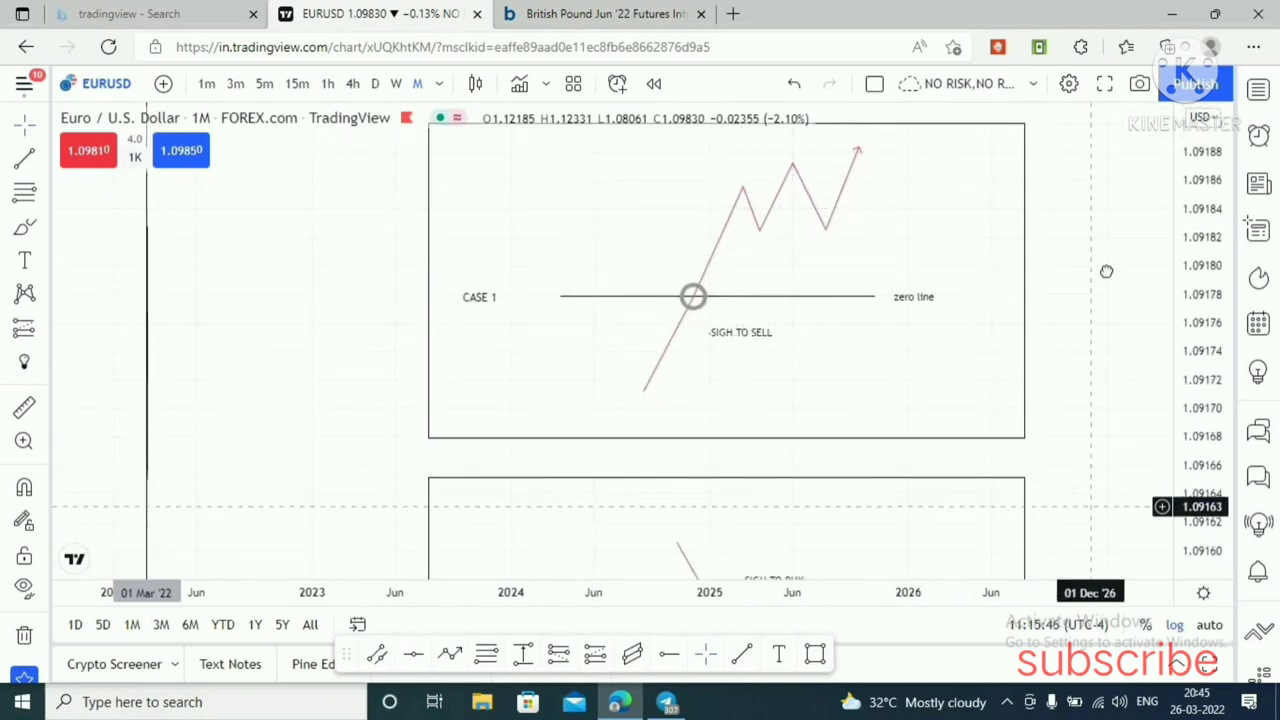
pyautogui.scroll(-3, 1107, 271)
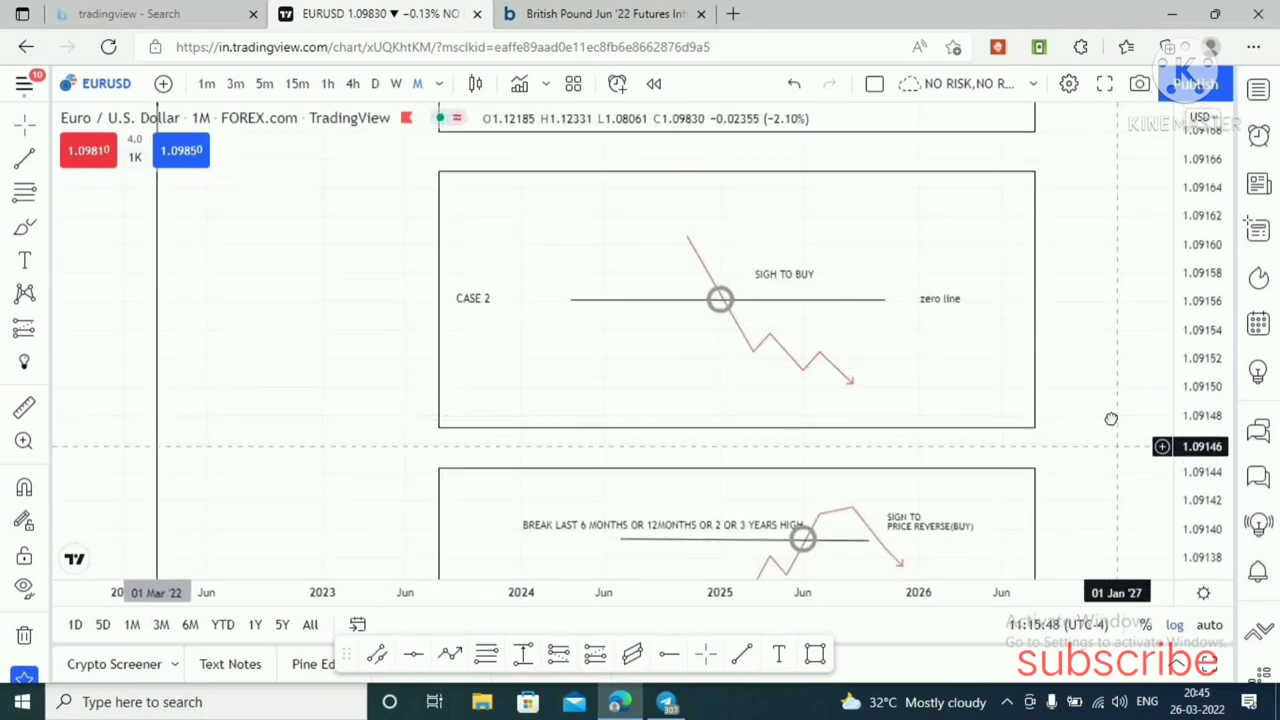
pyautogui.scroll(-4, 1111, 418)
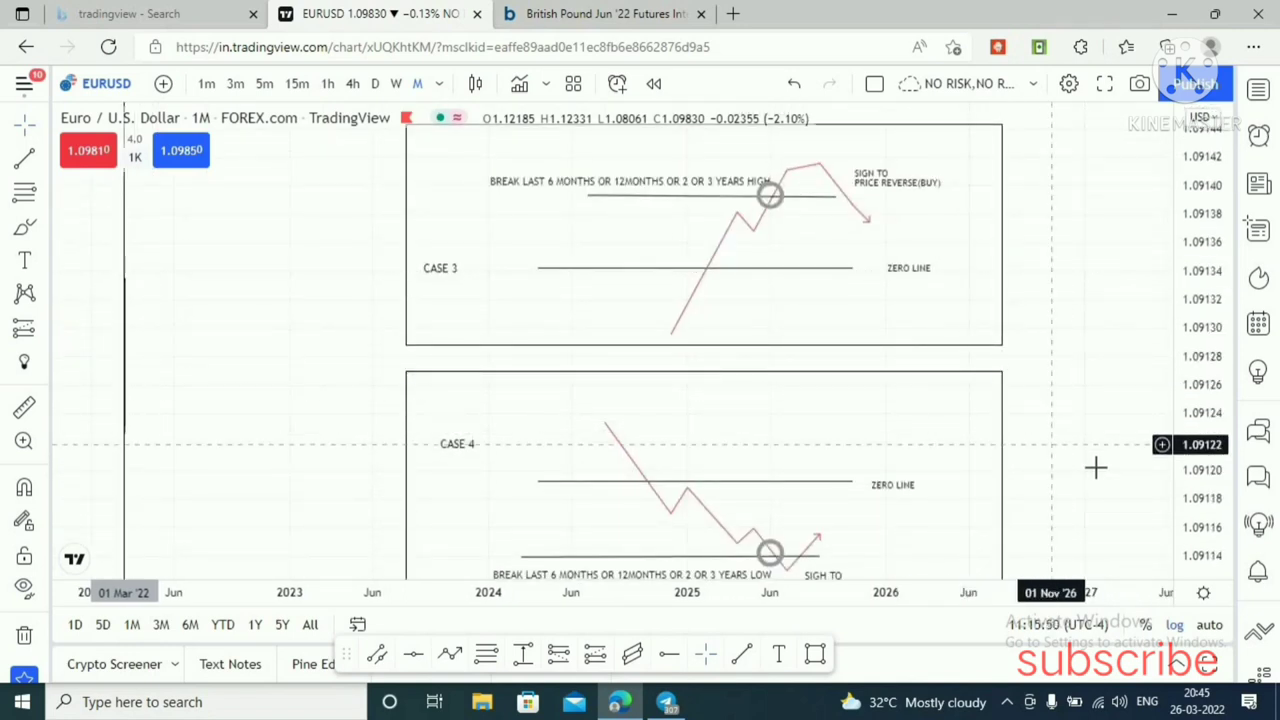
pyautogui.scroll(-1, 1096, 467)
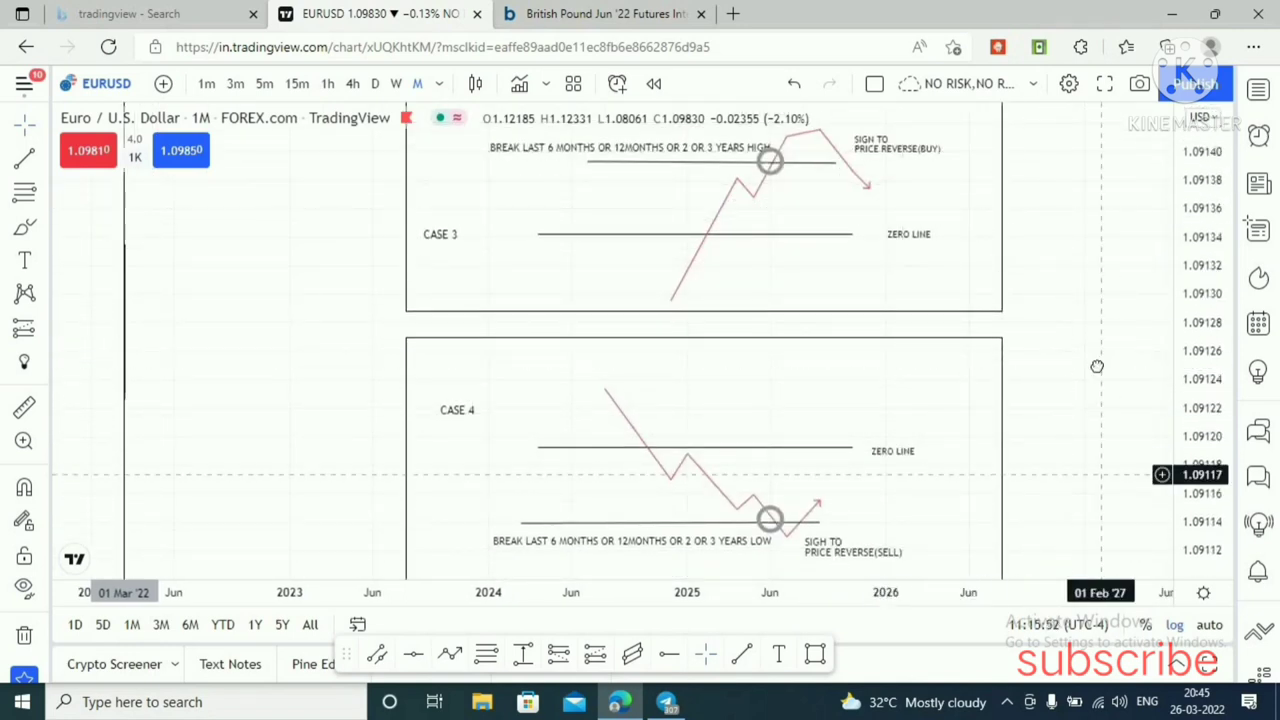
pyautogui.scroll(-1, 1094, 373)
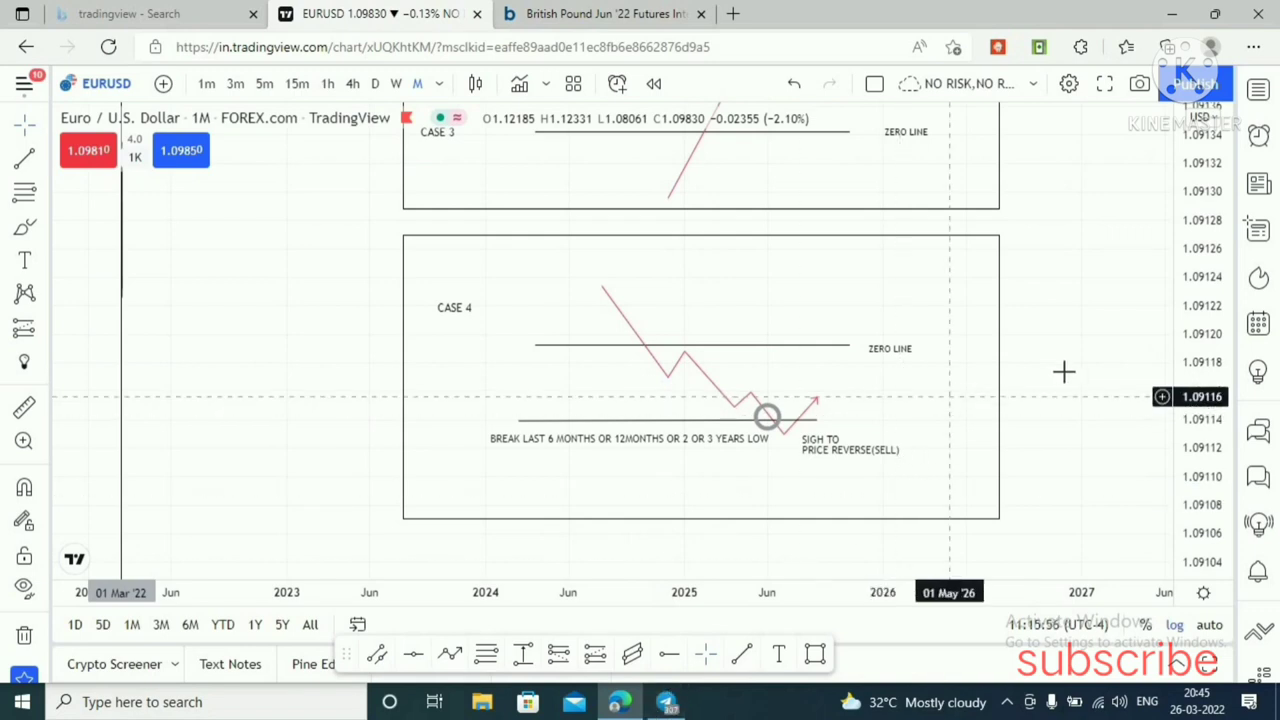
# - Compare the Case 3 break of the high with the Case 4 break of the low, enlarging the vertical scale
pyautogui.scroll(3, 1095, 330)
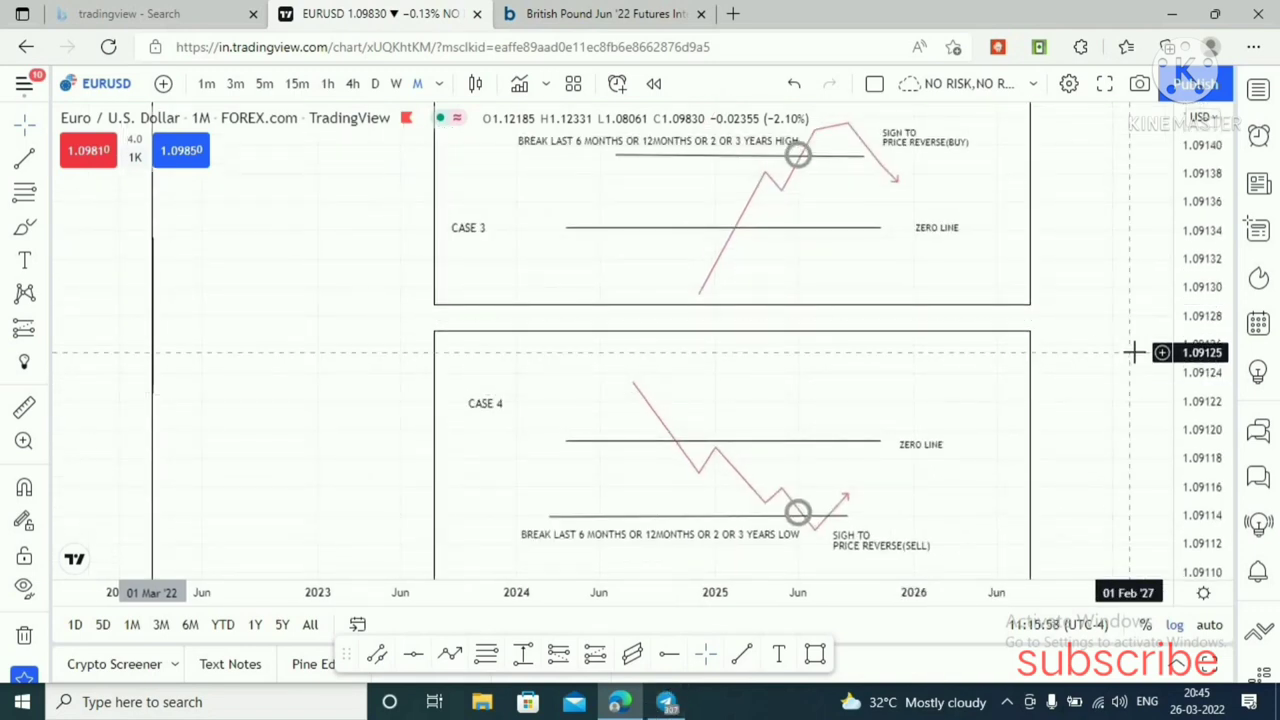
pyautogui.moveTo(1104, 368); pyautogui.dragTo(1045, 386)
pyautogui.moveTo(1210, 480); pyautogui.dragTo(743, 211)
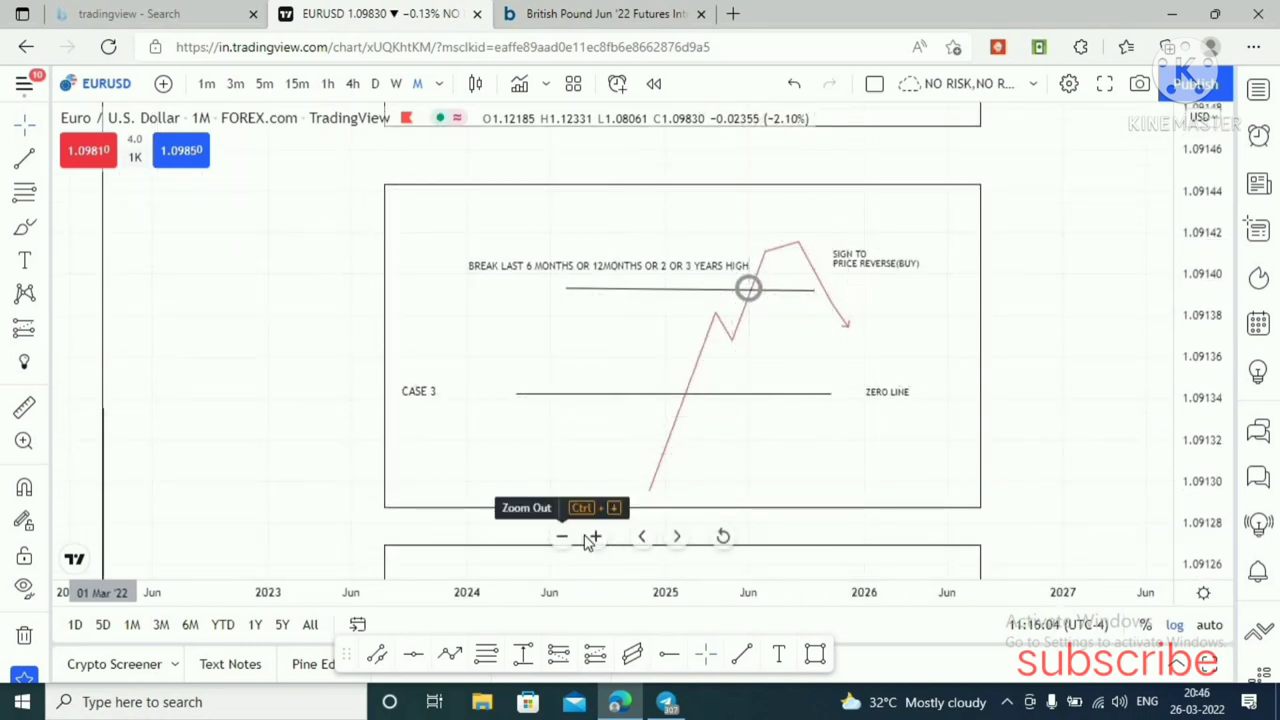
pyautogui.scroll(-4, 1069, 420)
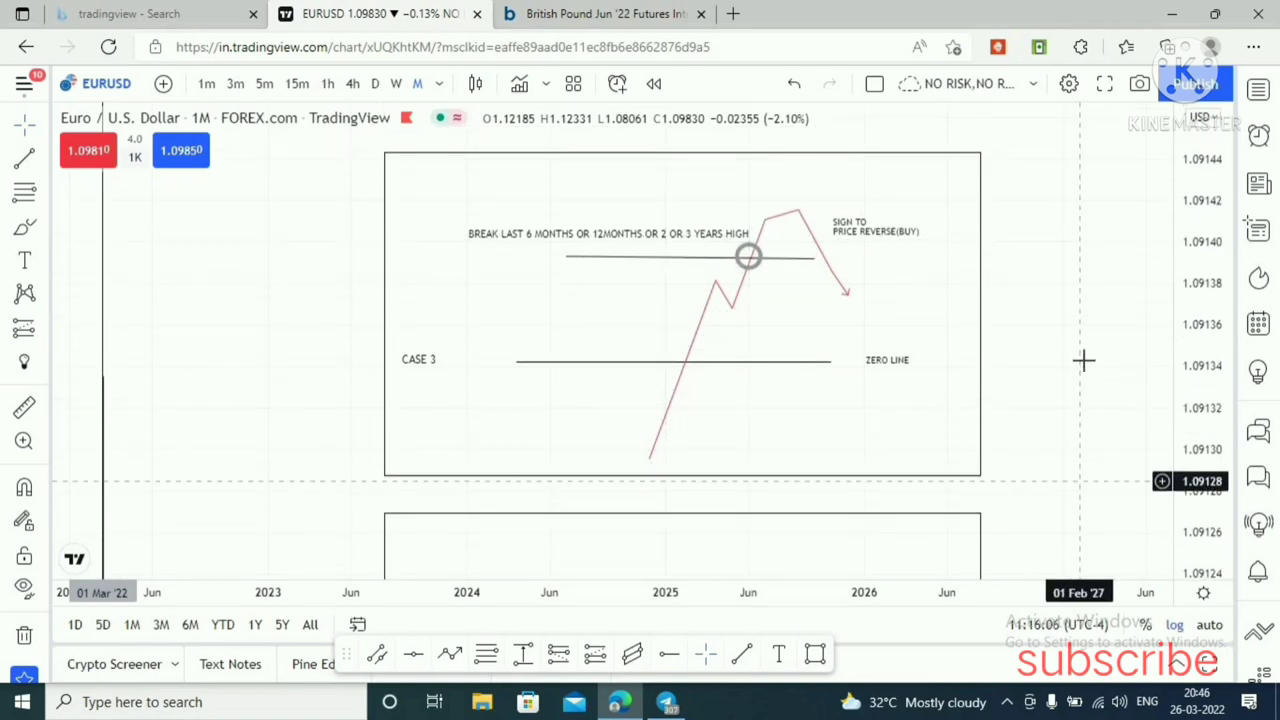
pyautogui.scroll(-8, 1064, 408)
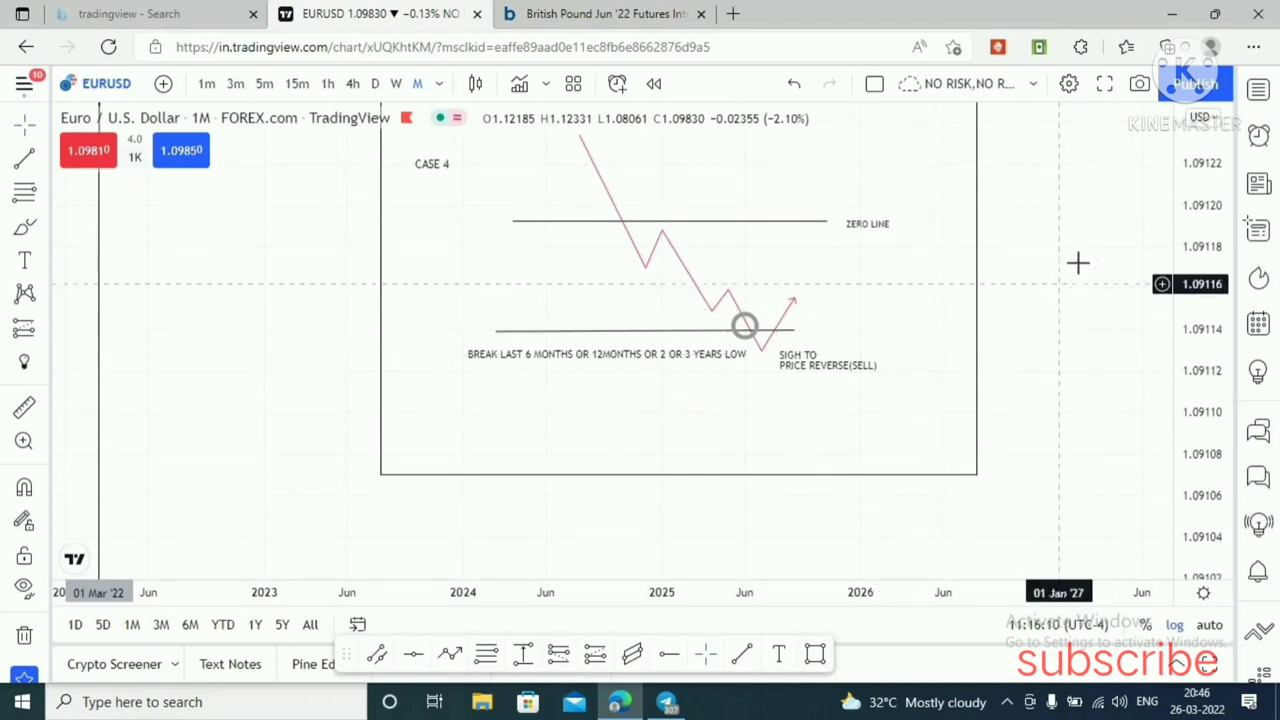
pyautogui.moveTo(1077, 263); pyautogui.dragTo(1086, 346)
# - Switch to Barchart and review the British Pound Jun '22 interactive chart's settings, price and COT line
pyautogui.click(540, 10)
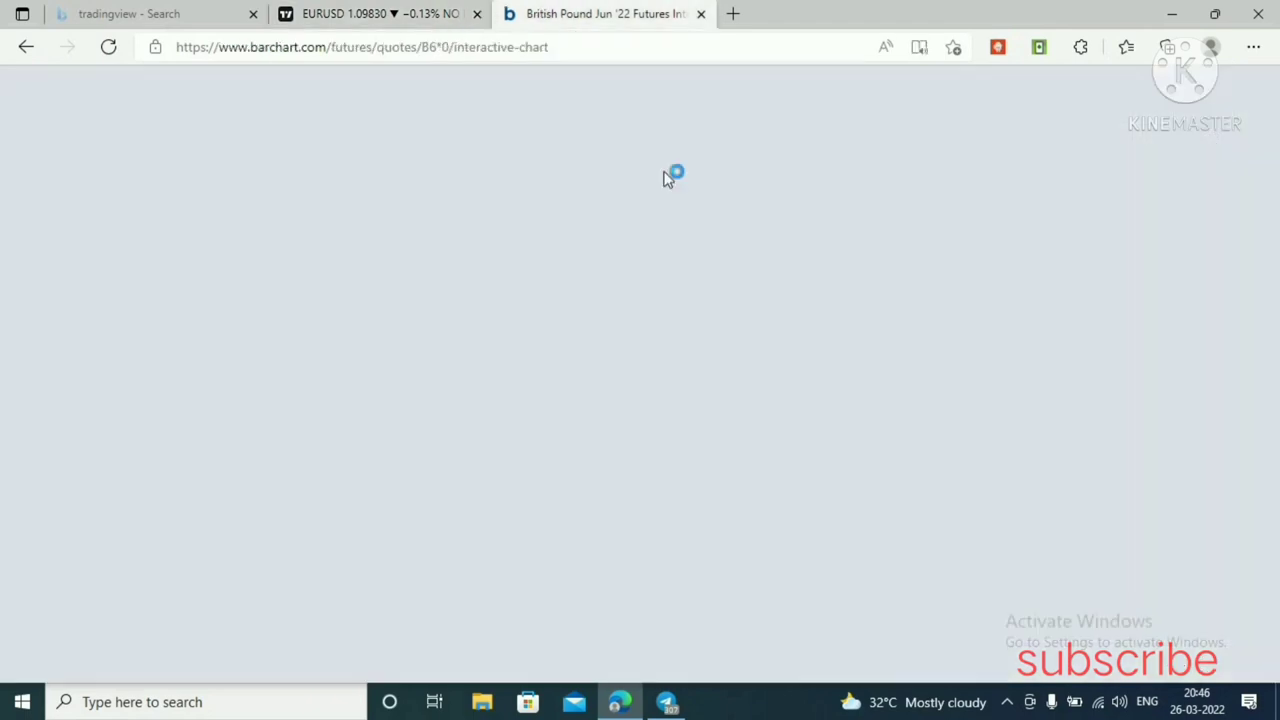
pyautogui.scroll(3, 1274, 320)
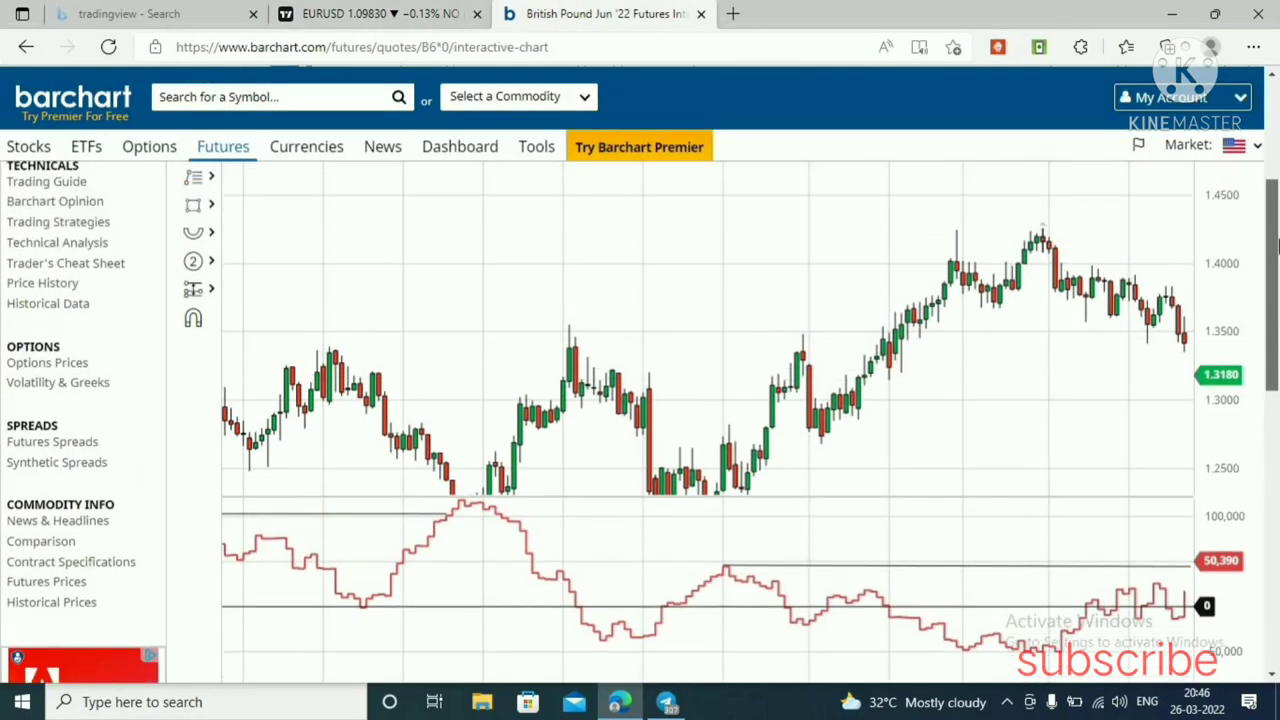
pyautogui.moveTo(1274, 320); pyautogui.dragTo(1274, 265)
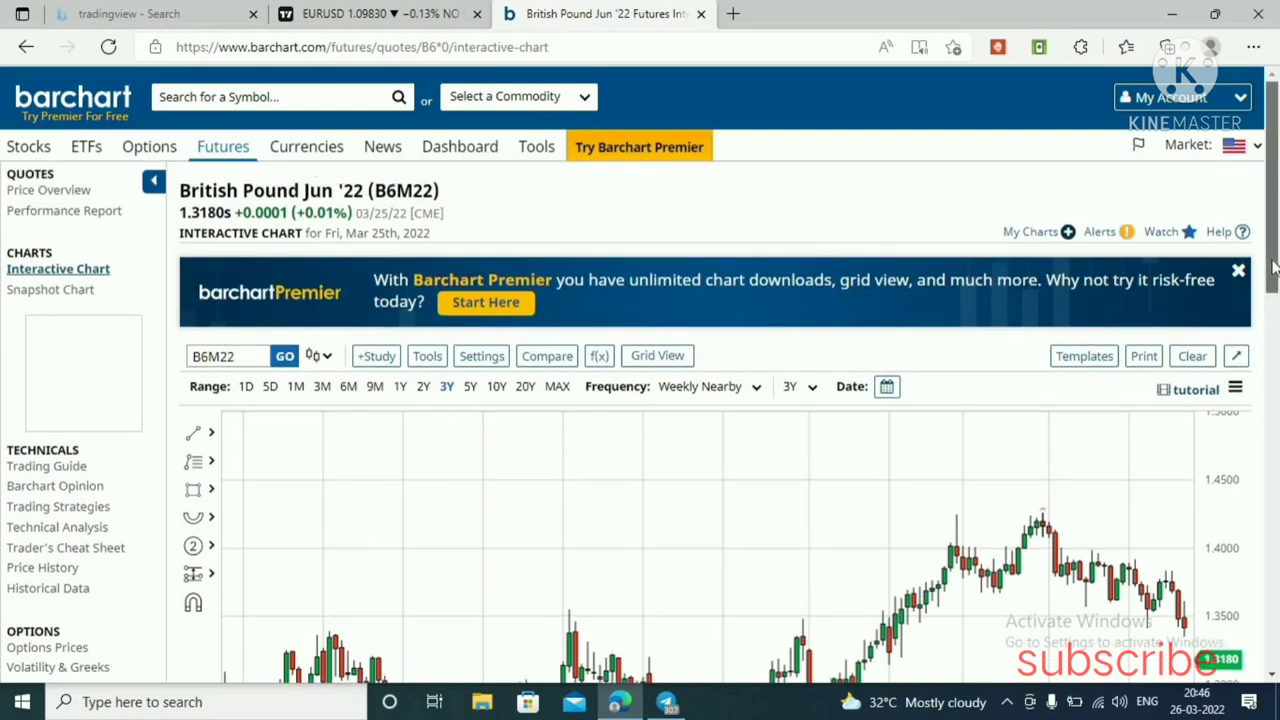
pyautogui.scroll(-3, 1274, 290)
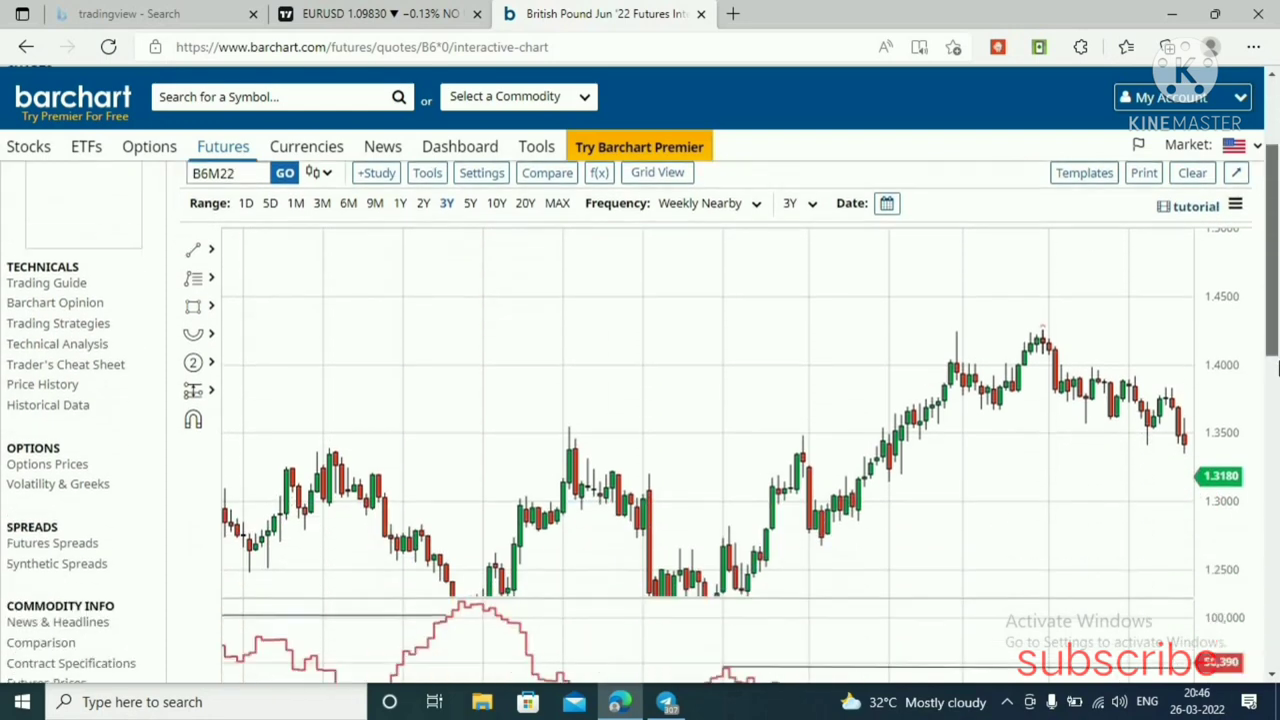
# - Switch to Telegram, show both P_R_A_N_FX groups, and read the concept poll in the 83-member one
pyautogui.click(393, 8)
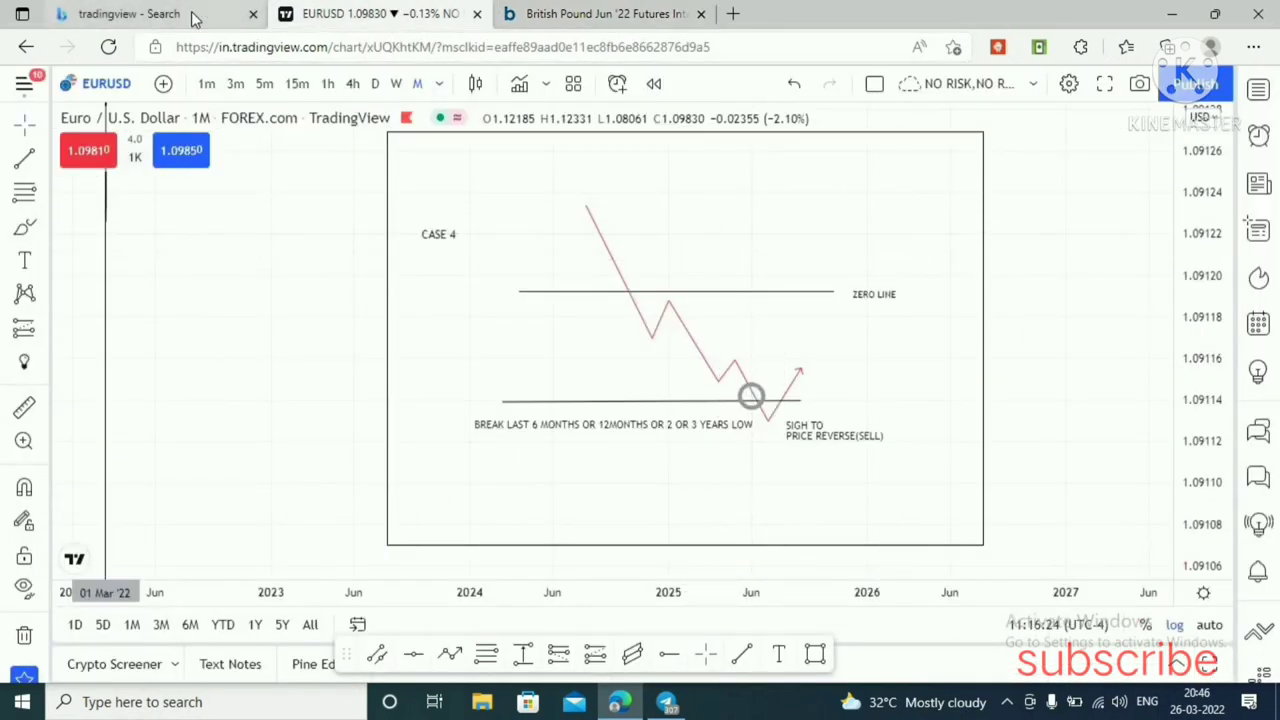
pyautogui.click(668, 705)
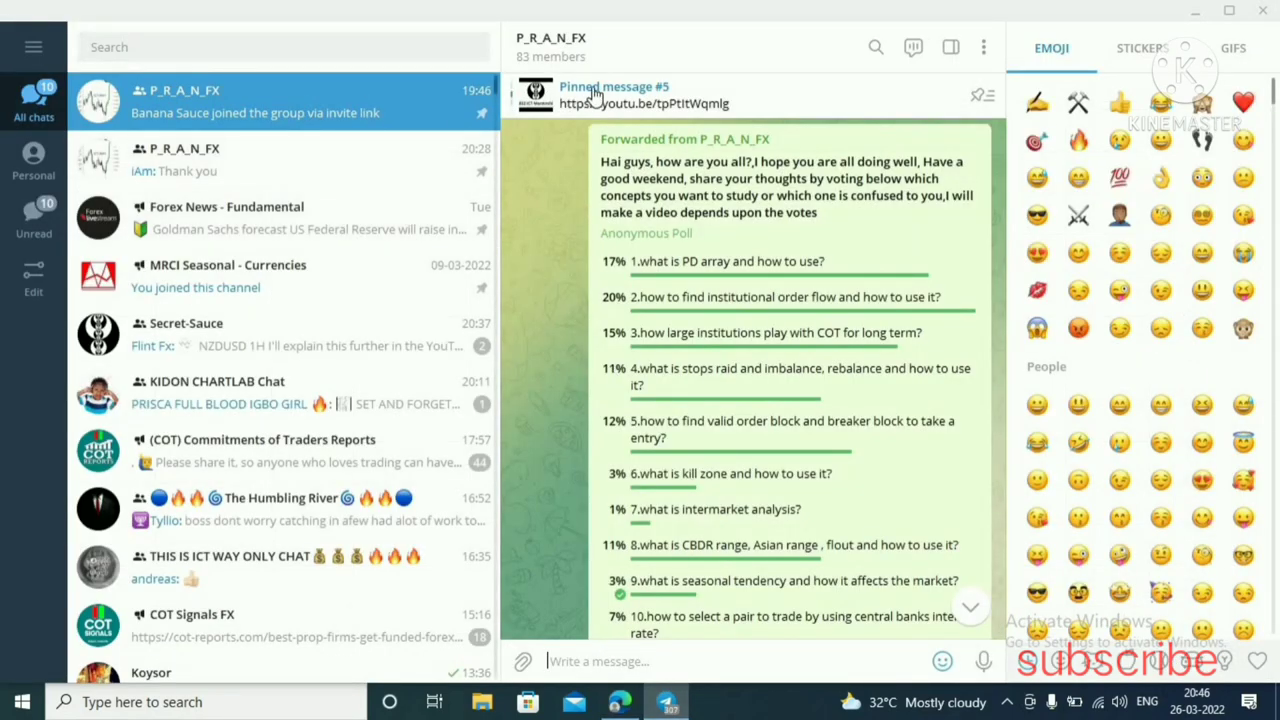
pyautogui.click(361, 158)
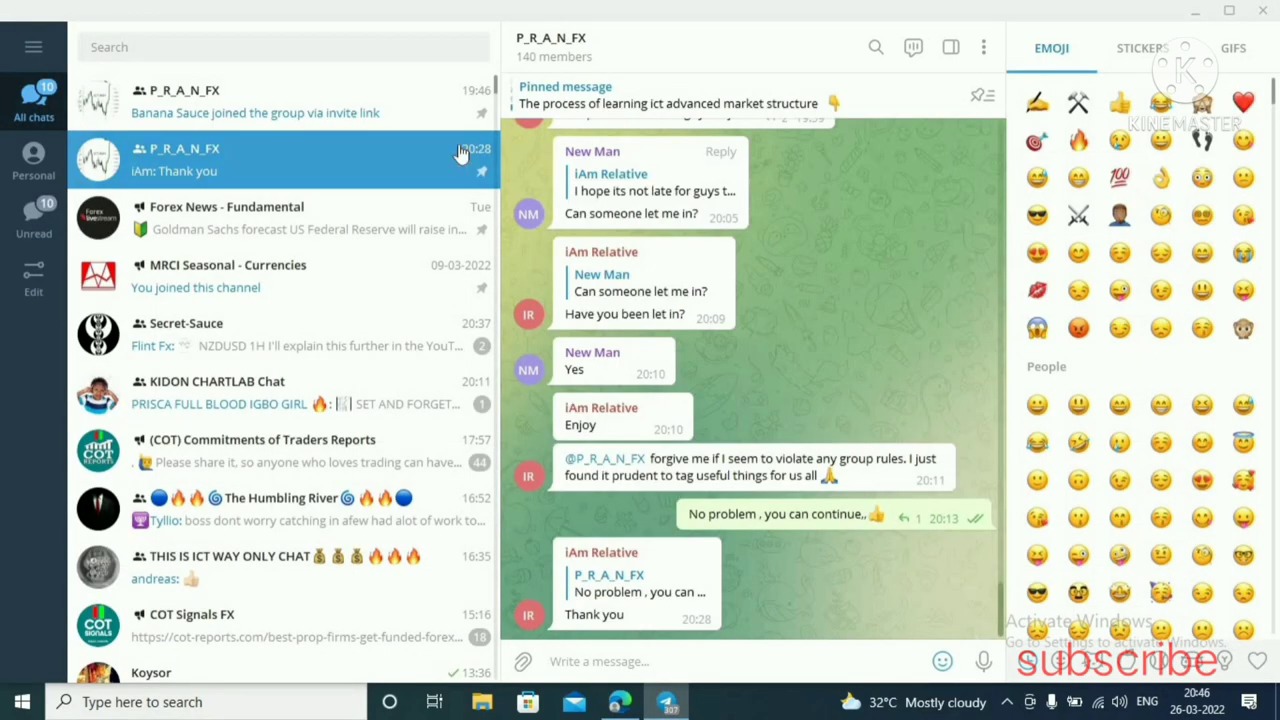
pyautogui.click(320, 114)
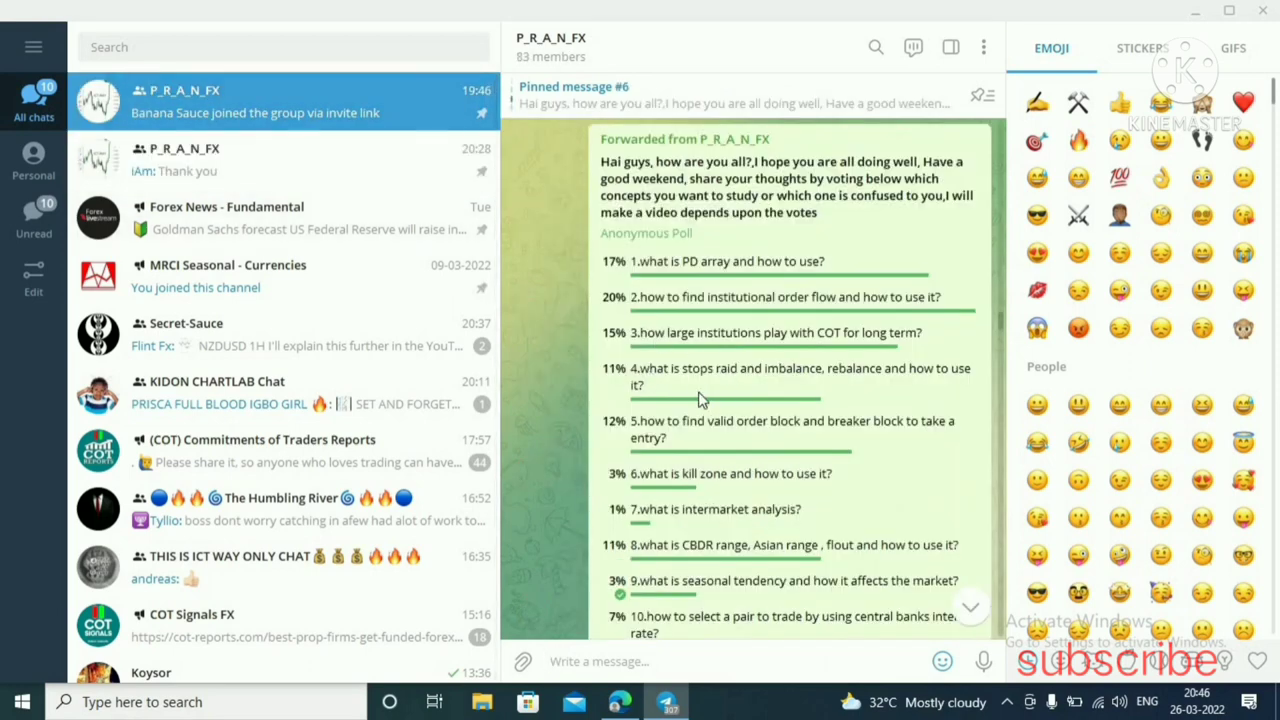
pyautogui.moveTo(683, 367)
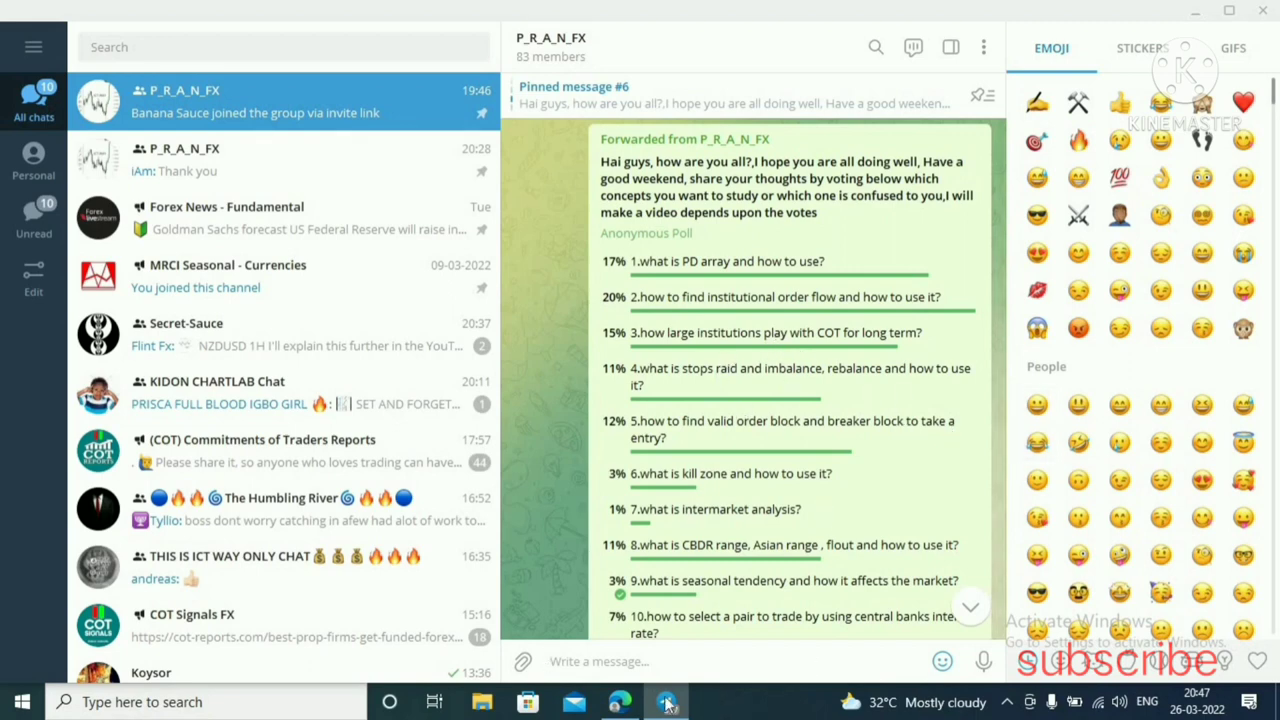
# - Return to TradingView and look over the Case 4 and Case 3 diagrams, readjusting the vertical scale
pyautogui.click(619, 702)
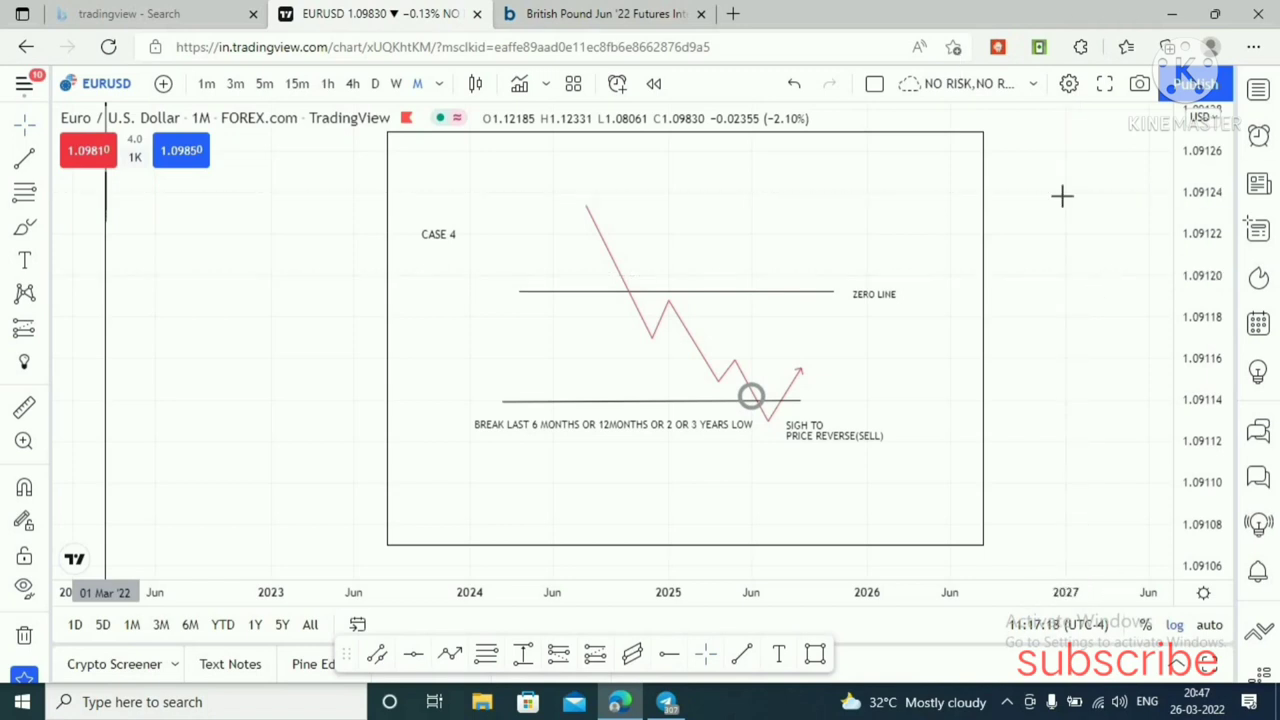
pyautogui.moveTo(1100, 243); pyautogui.dragTo(1124, 364)
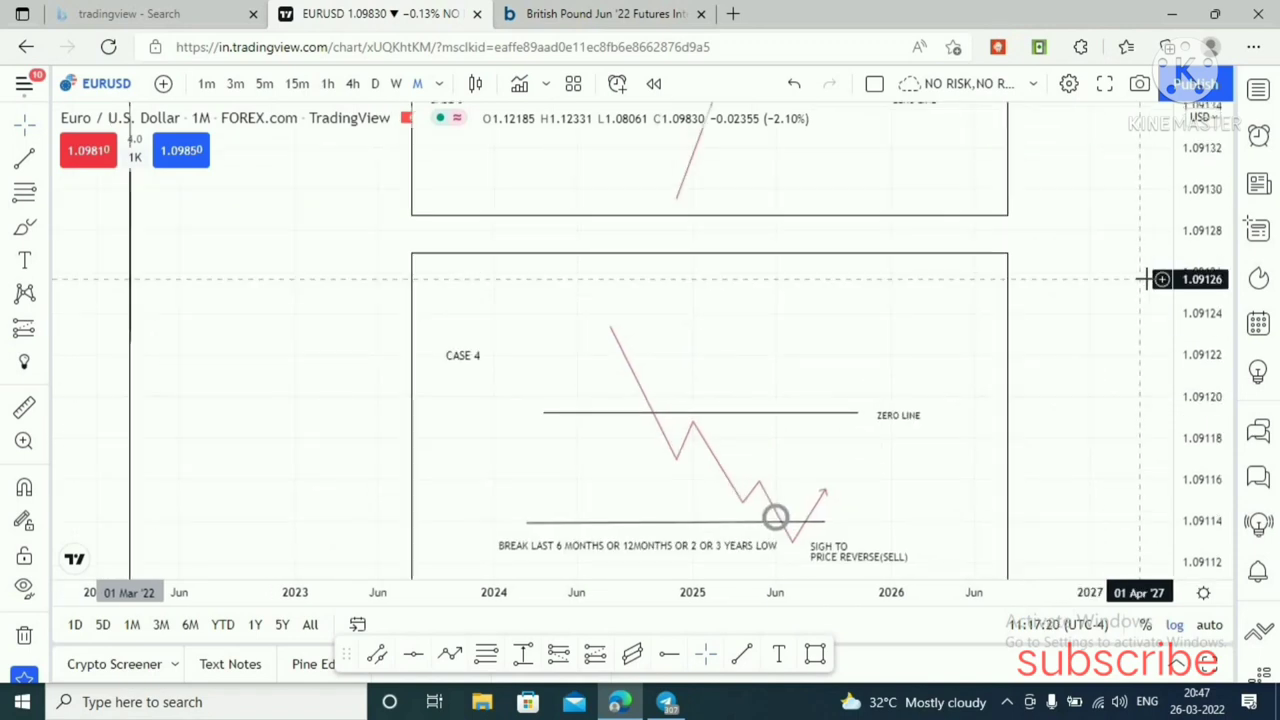
pyautogui.moveTo(1177, 237); pyautogui.dragTo(1150, 432)
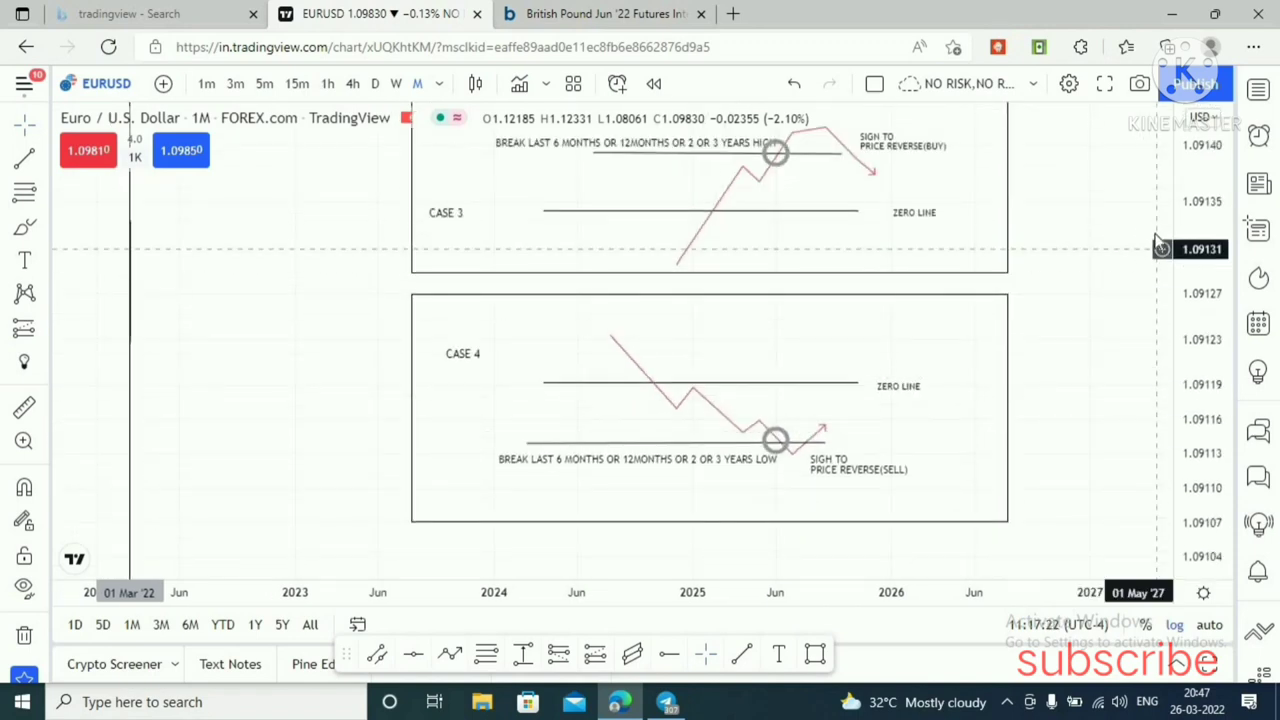
pyautogui.moveTo(1198, 330); pyautogui.dragTo(1218, 281)
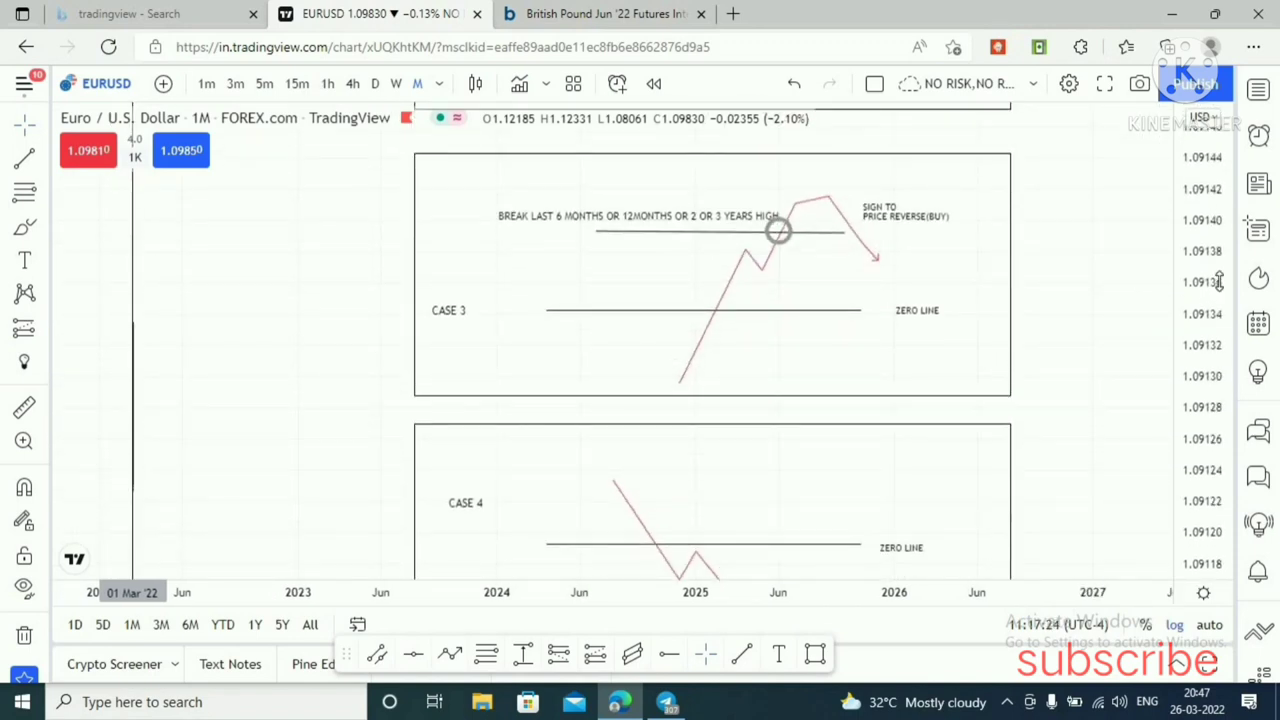